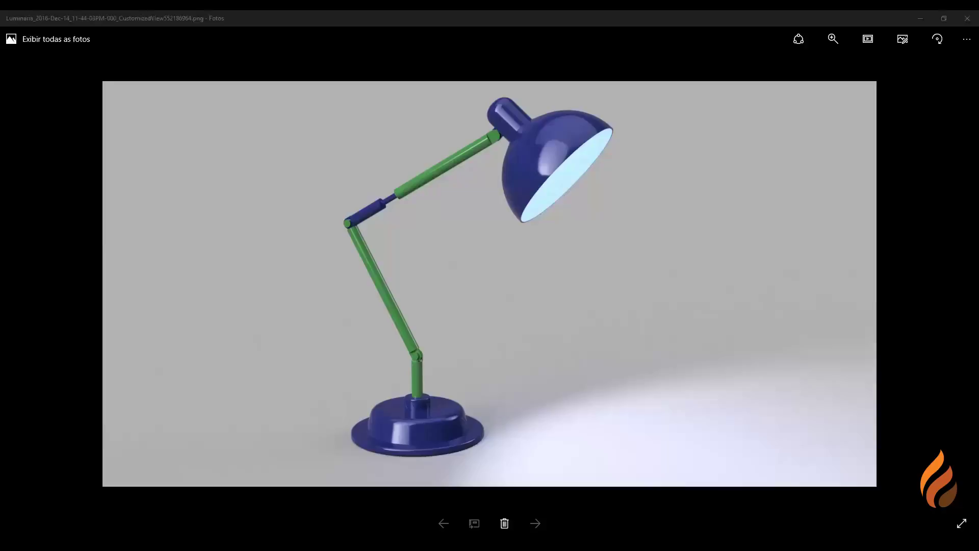
Review the lamp's assembly drawing in Adobe Acrobat Reader, comparing it with the parts in Fusion 360, and return to the model
{"action": "key", "text": "alt+Tab"}
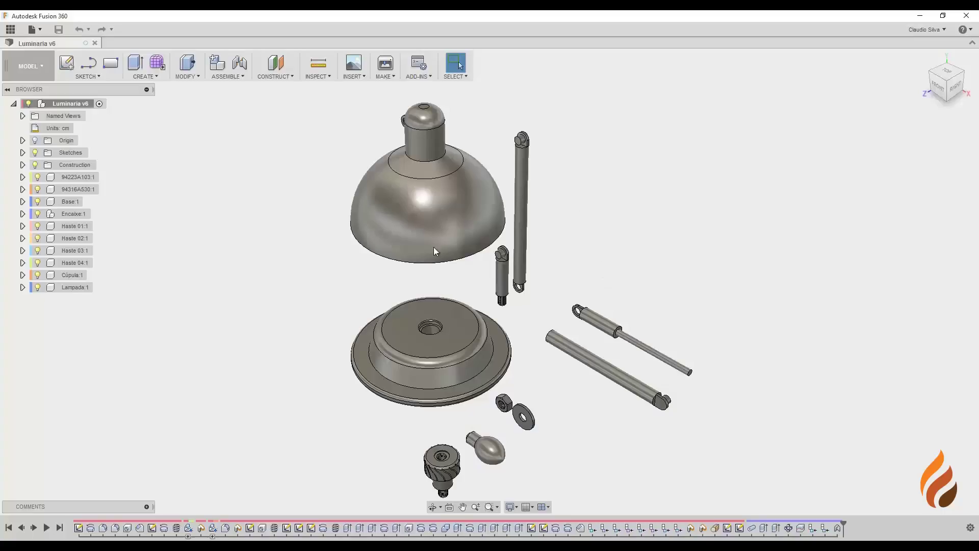
{"action": "key", "text": "alt+Tab"}
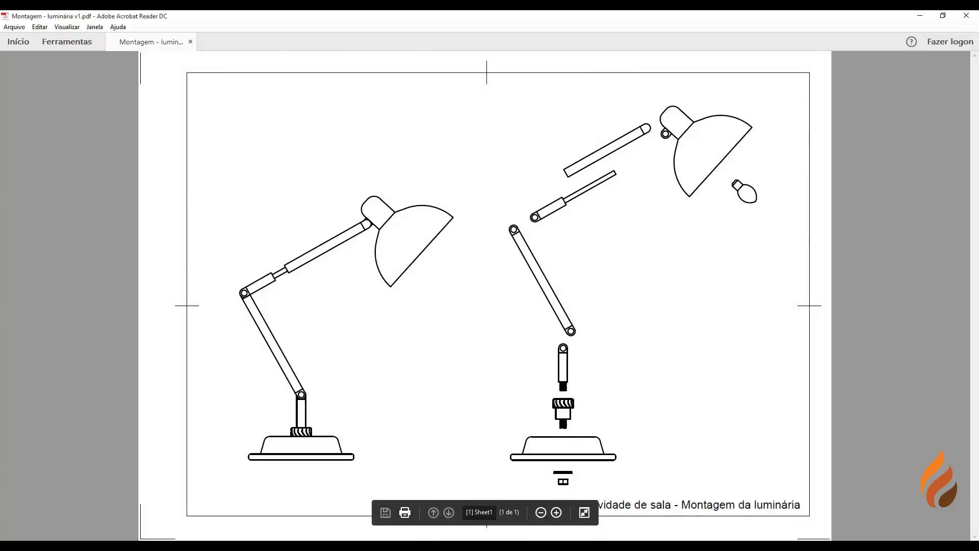
{"action": "key", "text": "alt+Tab"}
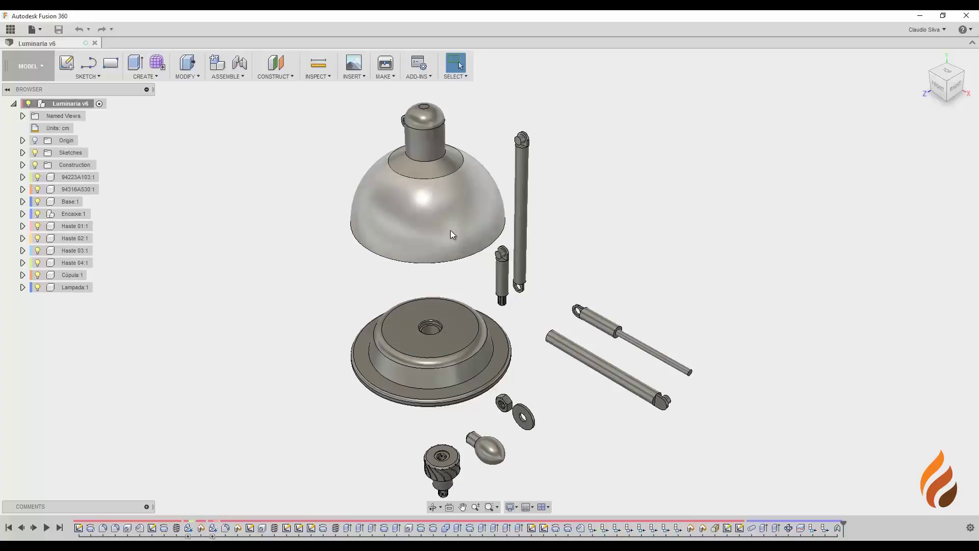
Move the shade, the four rods and the bulb away from the base and capture their new positions
{"action": "left_click_drag", "start_coordinate": [451, 234], "coordinate": [879, 274]}
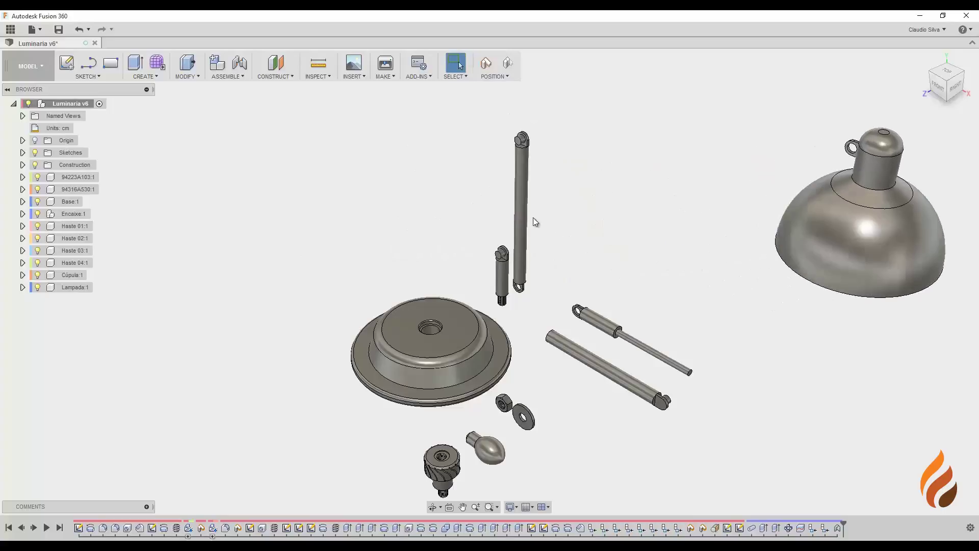
{"action": "left_click_drag", "start_coordinate": [522, 222], "coordinate": [582, 131]}
{"action": "left_click_drag", "start_coordinate": [501, 261], "coordinate": [552, 165]}
{"action": "left_click_drag", "start_coordinate": [603, 321], "coordinate": [764, 306]}
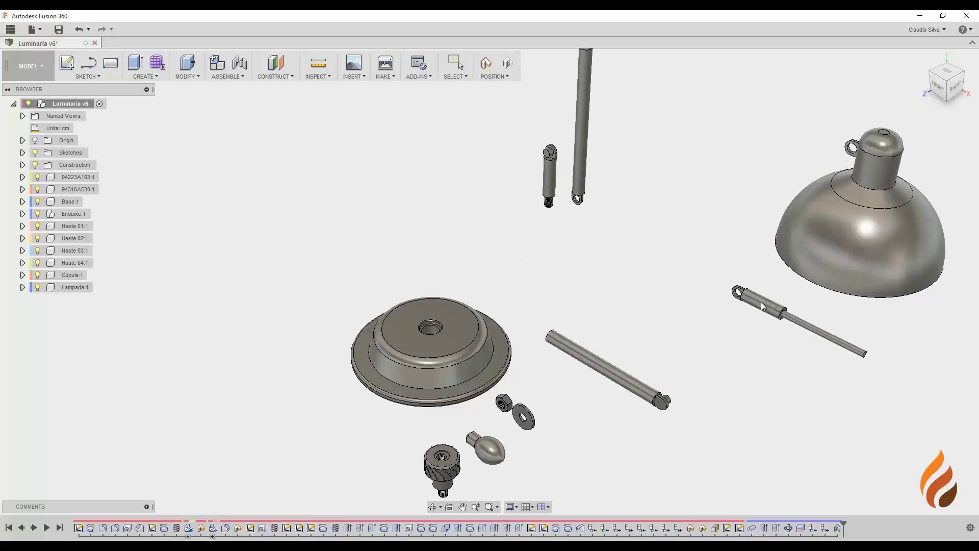
{"action": "left_click_drag", "start_coordinate": [637, 384], "coordinate": [769, 341]}
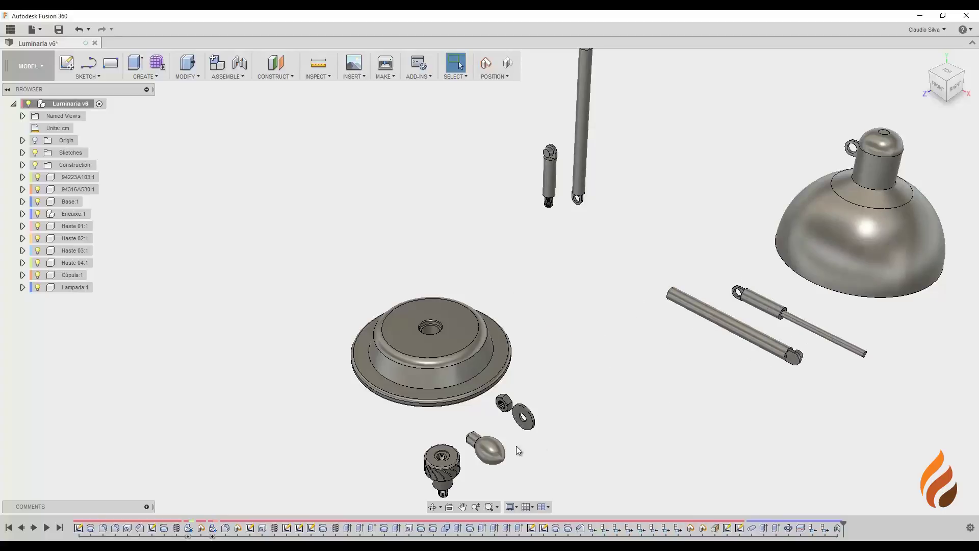
{"action": "left_click_drag", "start_coordinate": [505, 449], "coordinate": [734, 378]}
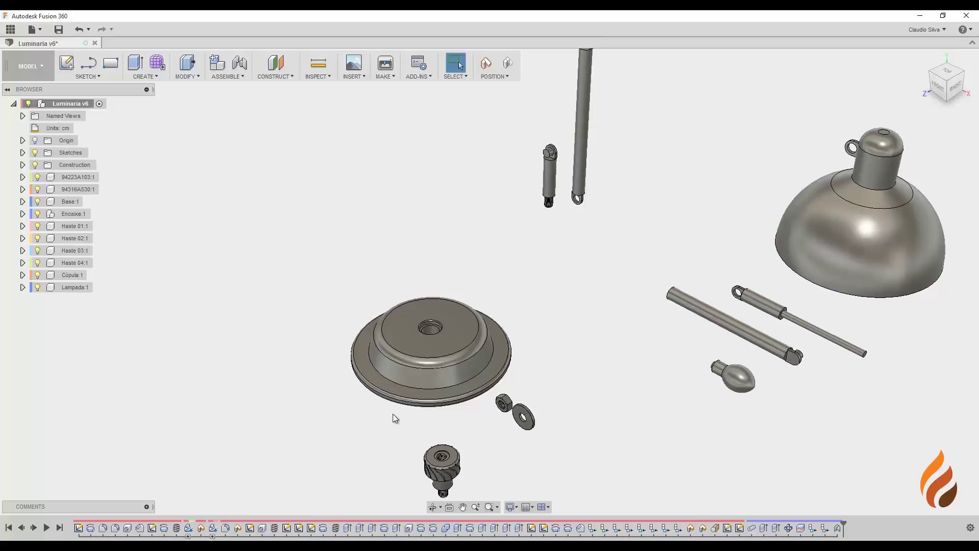
{"action": "middle_click_drag", "start_coordinate": [393, 415], "coordinate": [539, 399], "text": "shift"}
{"action": "scroll", "coordinate": [406, 388], "scroll_direction": "up", "scroll_amount": 3}
{"action": "scroll", "coordinate": [439, 394], "scroll_direction": "up", "scroll_amount": 1}
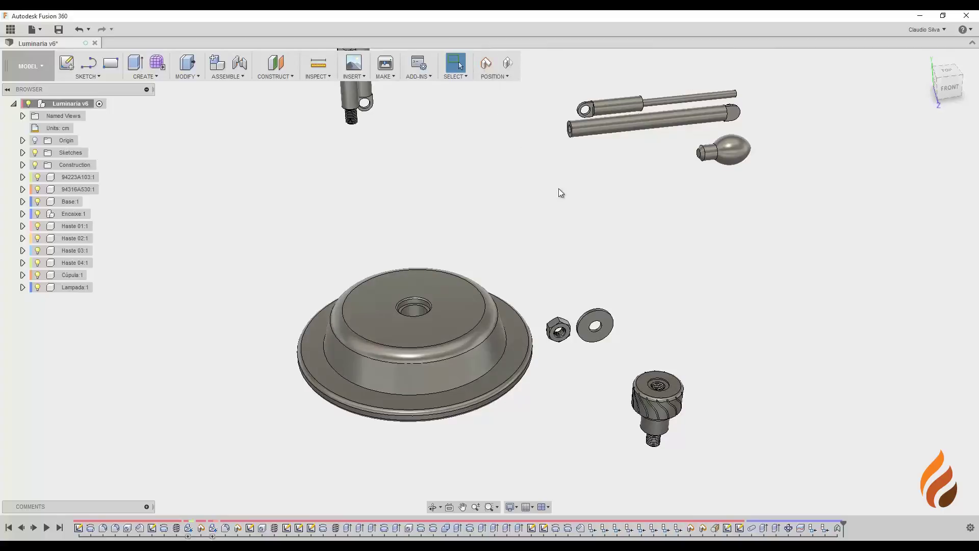
{"action": "left_click", "coordinate": [490, 67]}
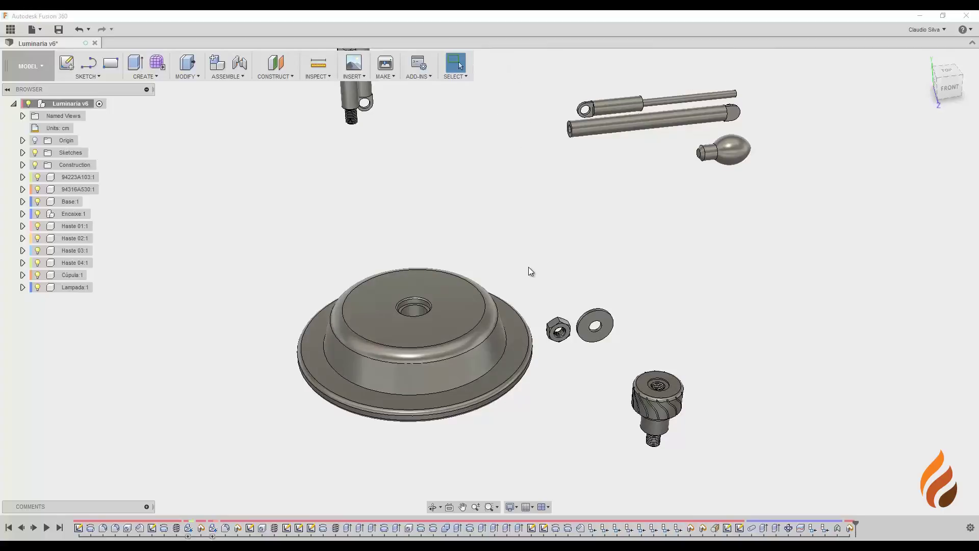
Ground the Base component so that it stays fixed in the assembly
{"action": "scroll", "coordinate": [472, 350], "scroll_direction": "up", "scroll_amount": 3}
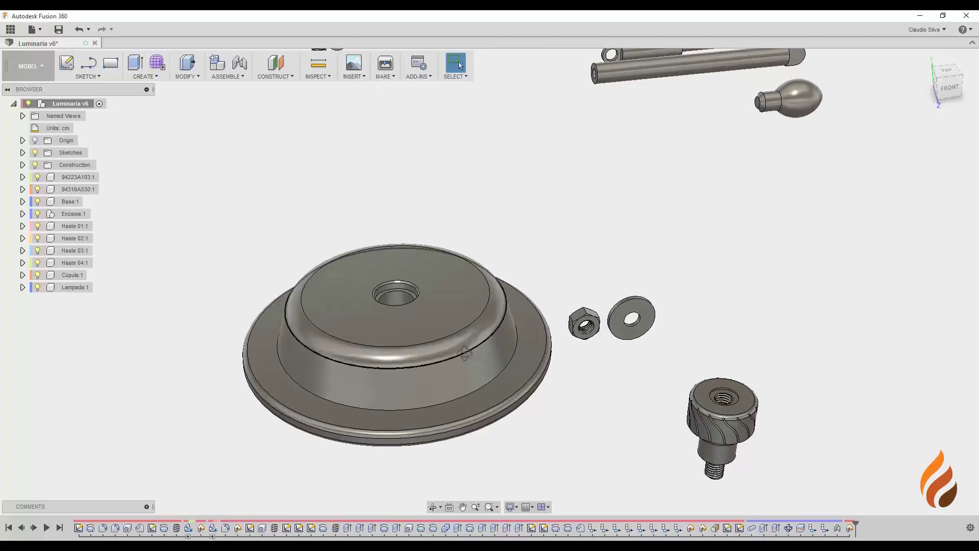
{"action": "middle_click_drag", "start_coordinate": [464, 352], "coordinate": [471, 357], "text": "shift"}
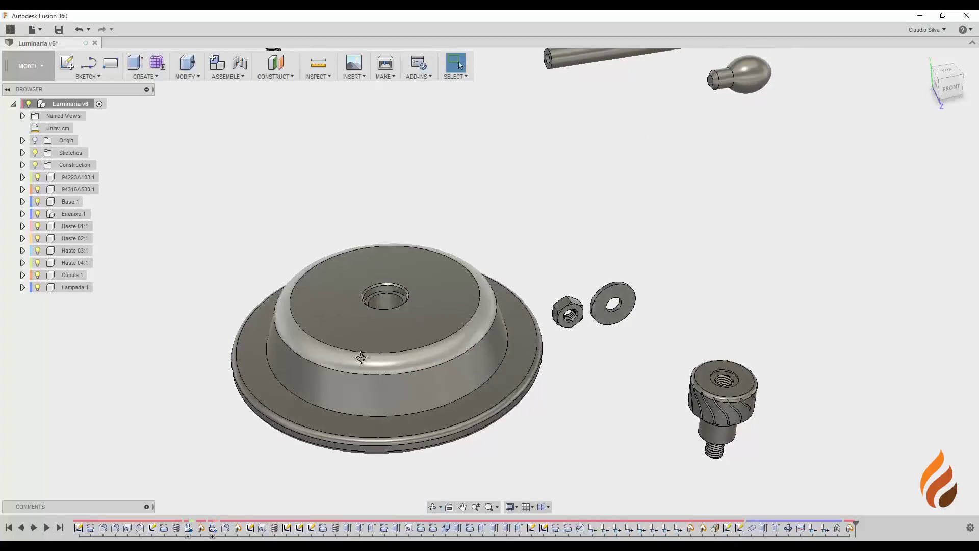
{"action": "middle_click_drag", "start_coordinate": [361, 357], "coordinate": [398, 357]}
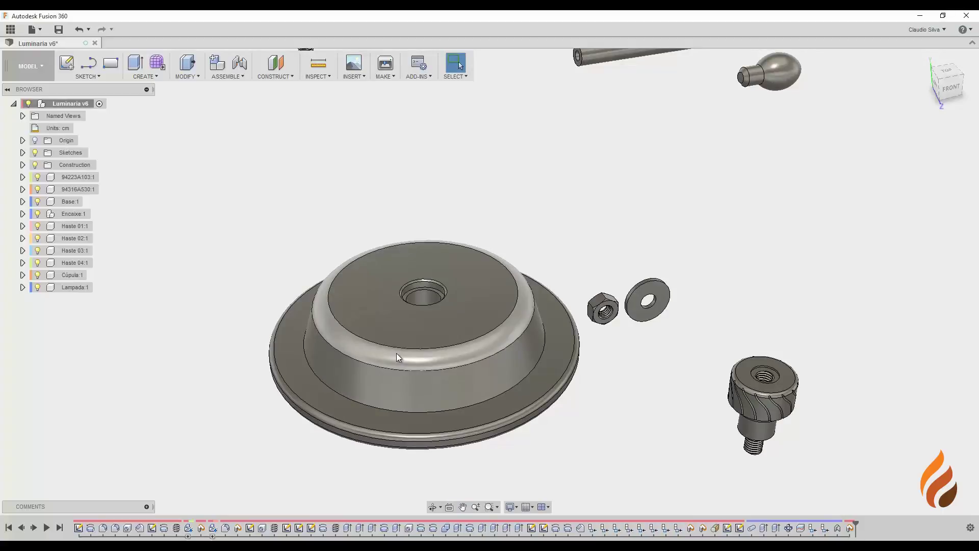
{"action": "left_click", "coordinate": [449, 417]}
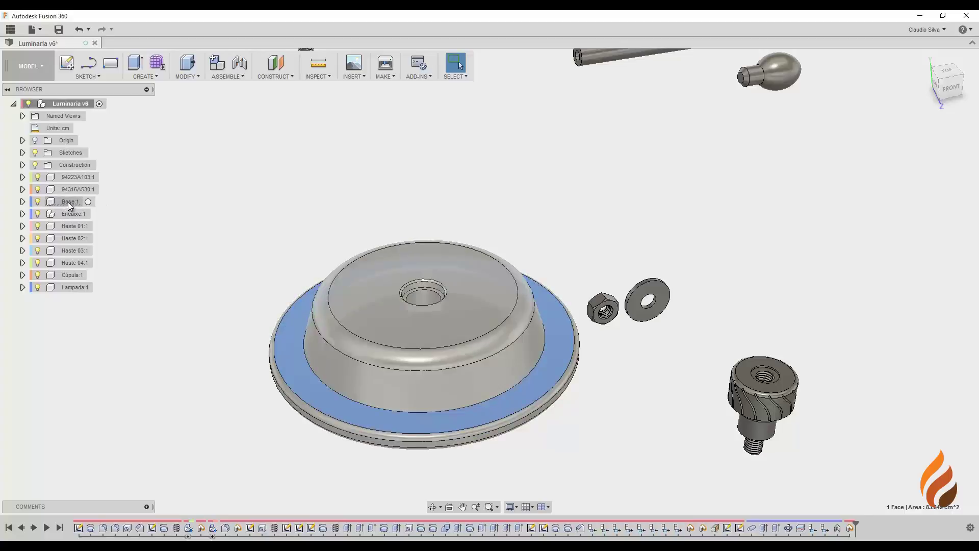
{"action": "right_click", "coordinate": [69, 202]}
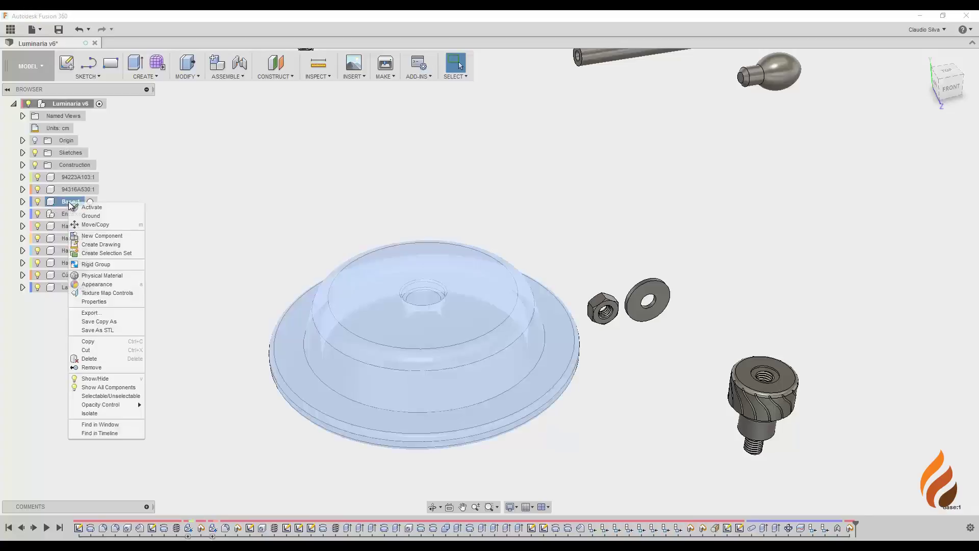
{"action": "left_click", "coordinate": [96, 218]}
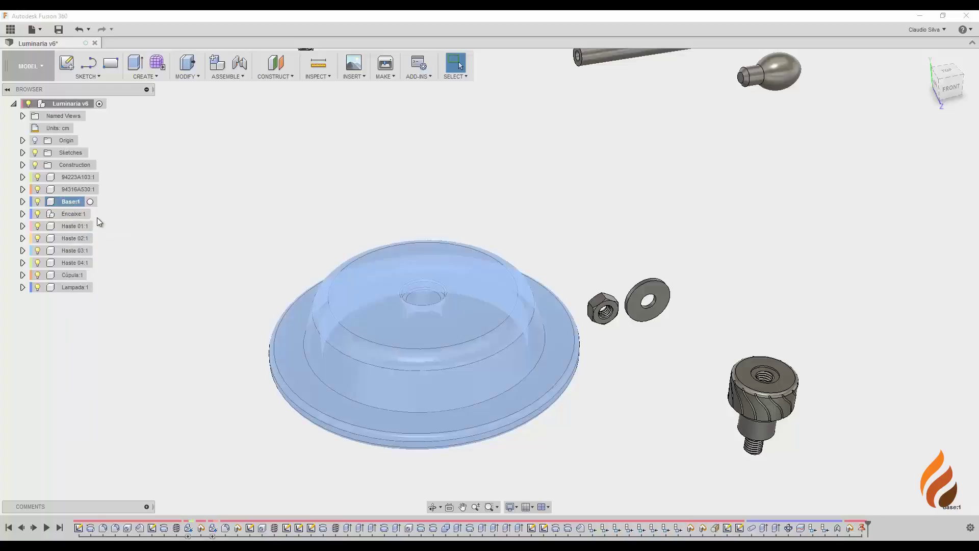
{"action": "left_click", "coordinate": [225, 251]}
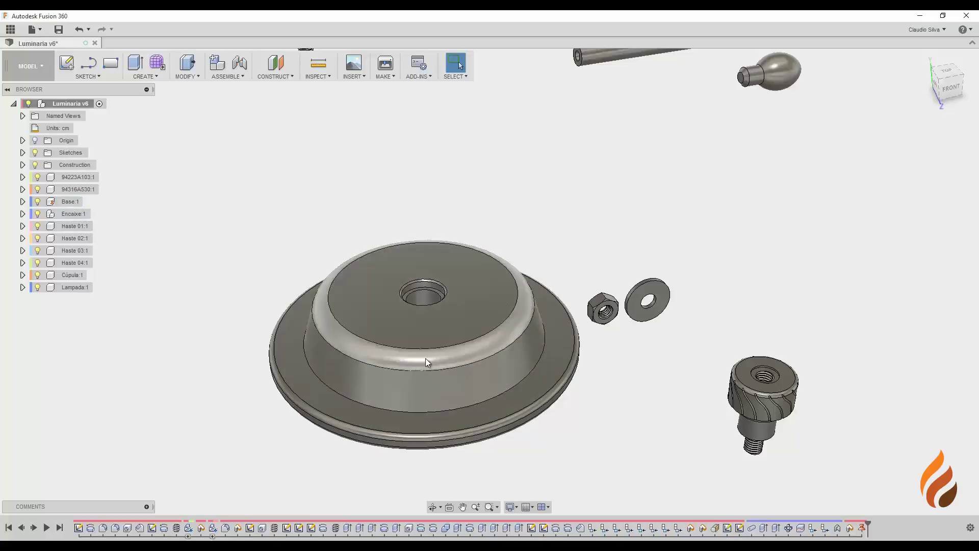
Examine the threaded Encaixe connector and the central hole in the base where it fits
{"action": "scroll", "coordinate": [785, 444], "scroll_direction": "up", "scroll_amount": 4}
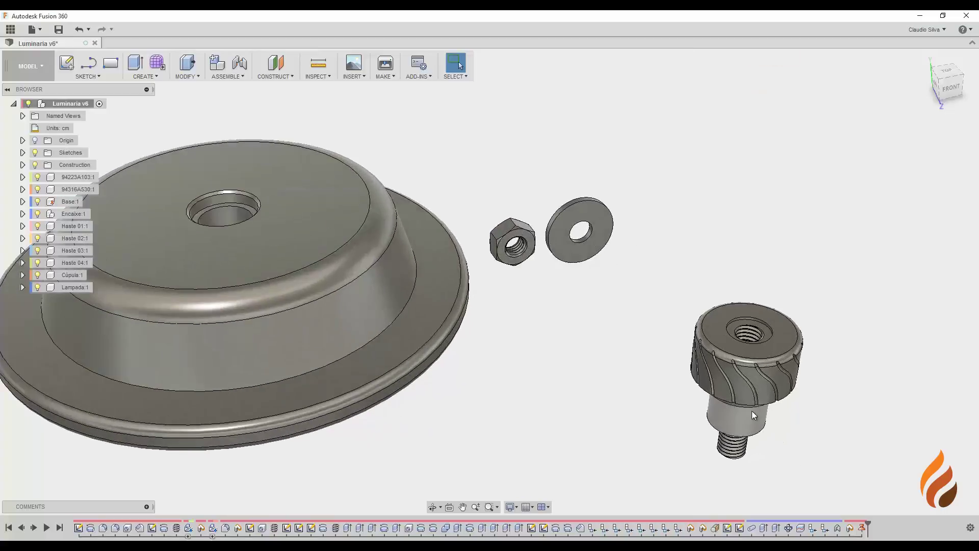
{"action": "scroll", "coordinate": [753, 409], "scroll_direction": "up", "scroll_amount": 1}
{"action": "scroll", "coordinate": [736, 409], "scroll_direction": "up", "scroll_amount": 1}
{"action": "scroll", "coordinate": [736, 408], "scroll_direction": "down", "scroll_amount": 2}
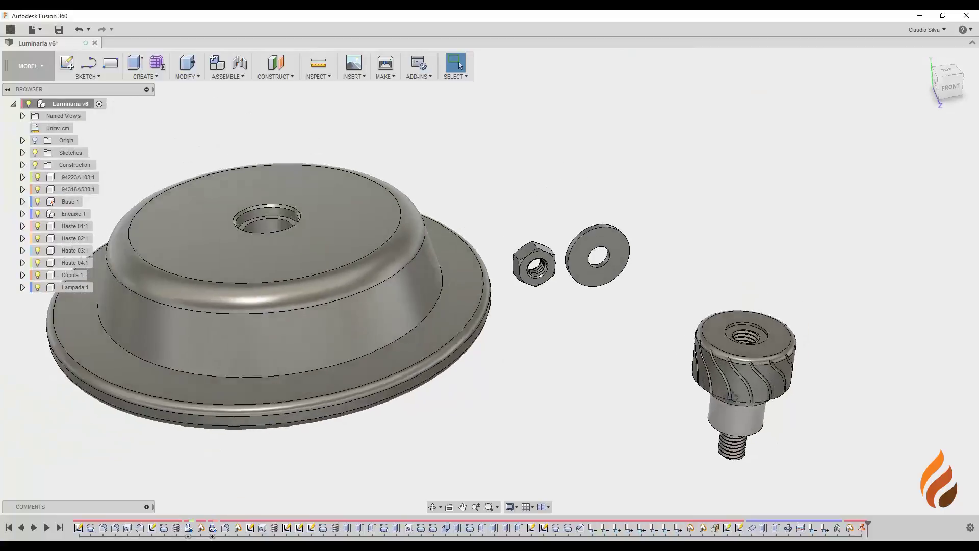
{"action": "middle_click_drag", "start_coordinate": [739, 448], "coordinate": [750, 417], "text": "shift"}
{"action": "scroll", "coordinate": [443, 360], "scroll_direction": "down", "scroll_amount": 2}
{"action": "middle_click_drag", "start_coordinate": [440, 359], "coordinate": [436, 402], "text": "shift"}
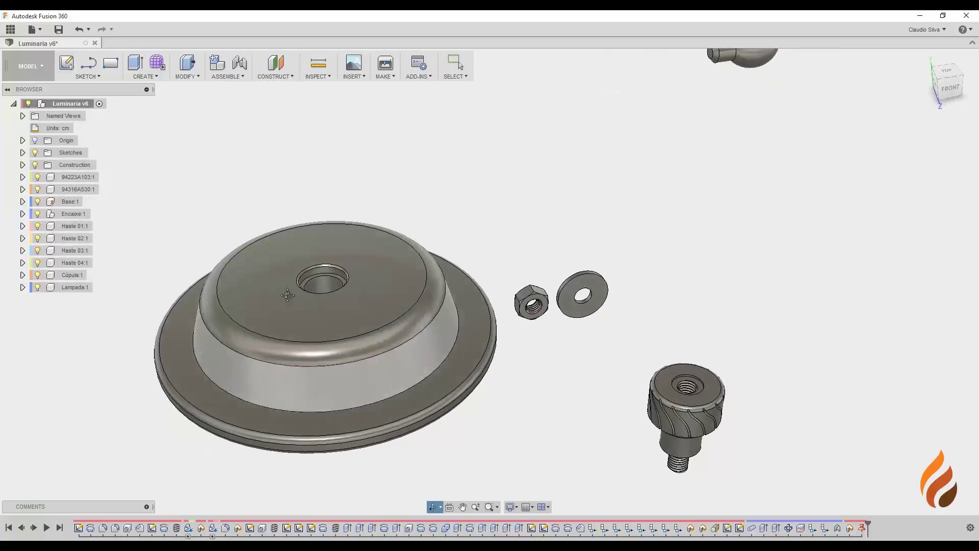
{"action": "middle_click_drag", "start_coordinate": [308, 286], "coordinate": [398, 261]}
{"action": "scroll", "coordinate": [426, 323], "scroll_direction": "up", "scroll_amount": 3}
{"action": "scroll", "coordinate": [433, 320], "scroll_direction": "down", "scroll_amount": 3}
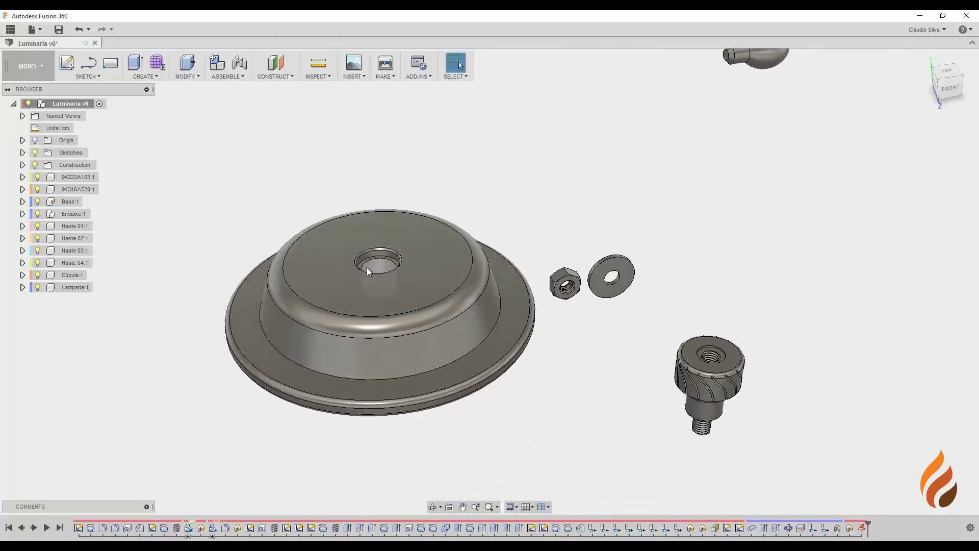
Start a joint and set its first location at the centre of the Encaixe connector's underside shoulder face
{"action": "left_click", "coordinate": [237, 76]}
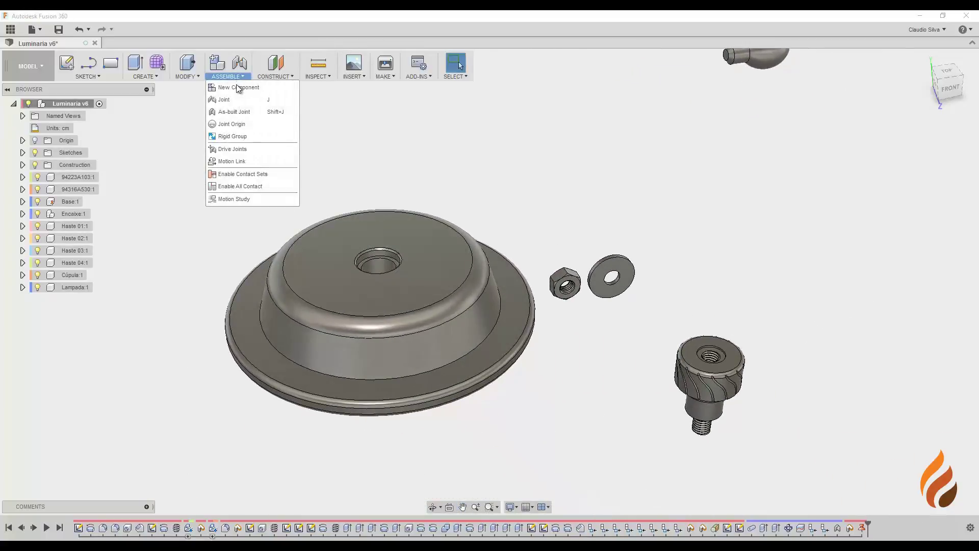
{"action": "left_click", "coordinate": [228, 99]}
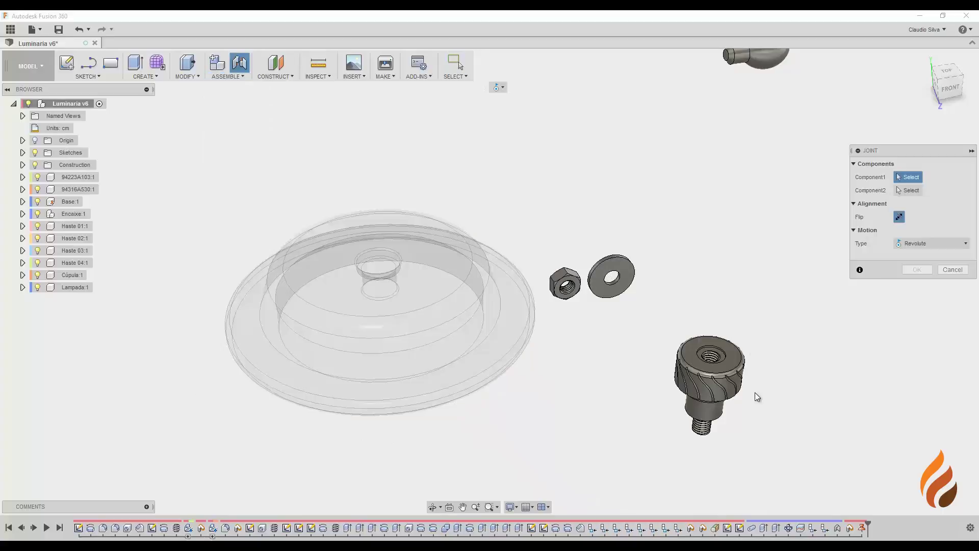
{"action": "scroll", "coordinate": [717, 400], "scroll_direction": "up", "scroll_amount": 5}
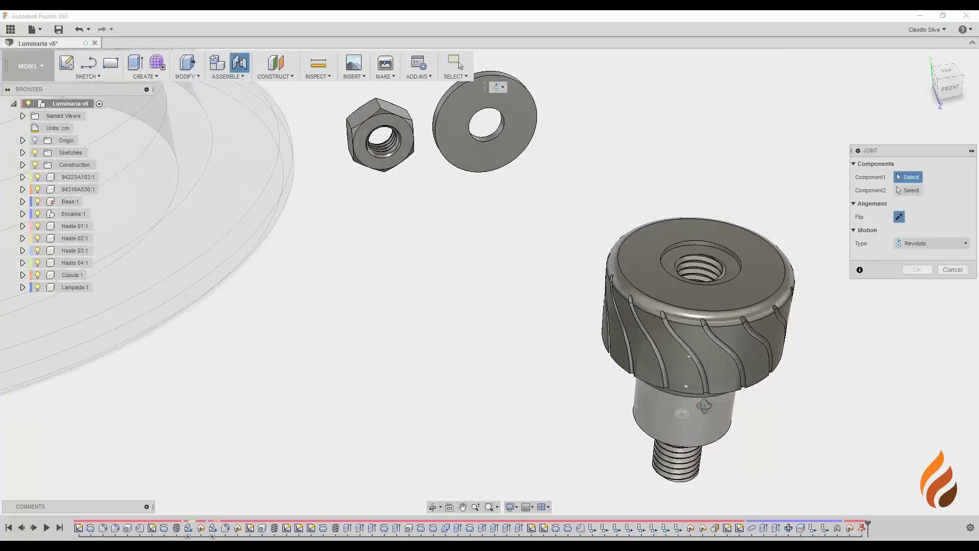
{"action": "middle_click_drag", "start_coordinate": [704, 405], "coordinate": [635, 330], "text": "shift"}
{"action": "scroll", "coordinate": [686, 395], "scroll_direction": "up", "scroll_amount": 4}
{"action": "scroll", "coordinate": [635, 332], "scroll_direction": "up", "scroll_amount": 1}
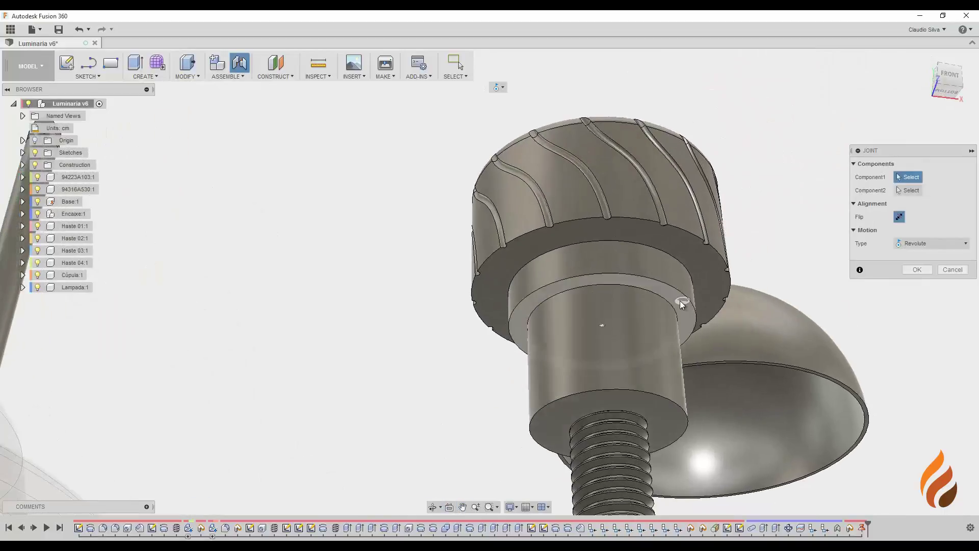
{"action": "left_click", "coordinate": [680, 301]}
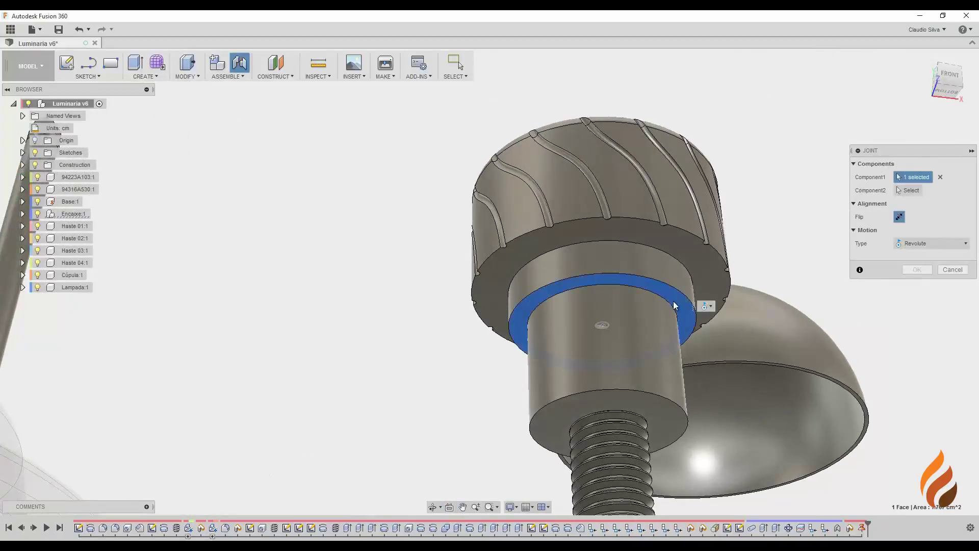
{"action": "left_click", "coordinate": [602, 325]}
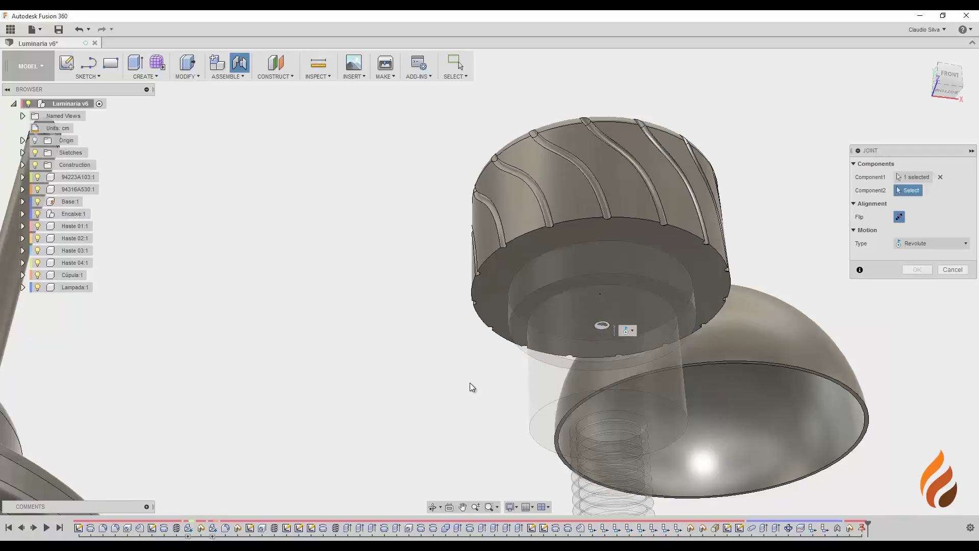
Set the joint's second location at the centre of the recessed ledge inside the base's central hole
{"action": "scroll", "coordinate": [471, 388], "scroll_direction": "down", "scroll_amount": 4}
{"action": "scroll", "coordinate": [472, 390], "scroll_direction": "down", "scroll_amount": 2}
{"action": "middle_click_drag", "start_coordinate": [429, 382], "coordinate": [317, 339], "text": "shift"}
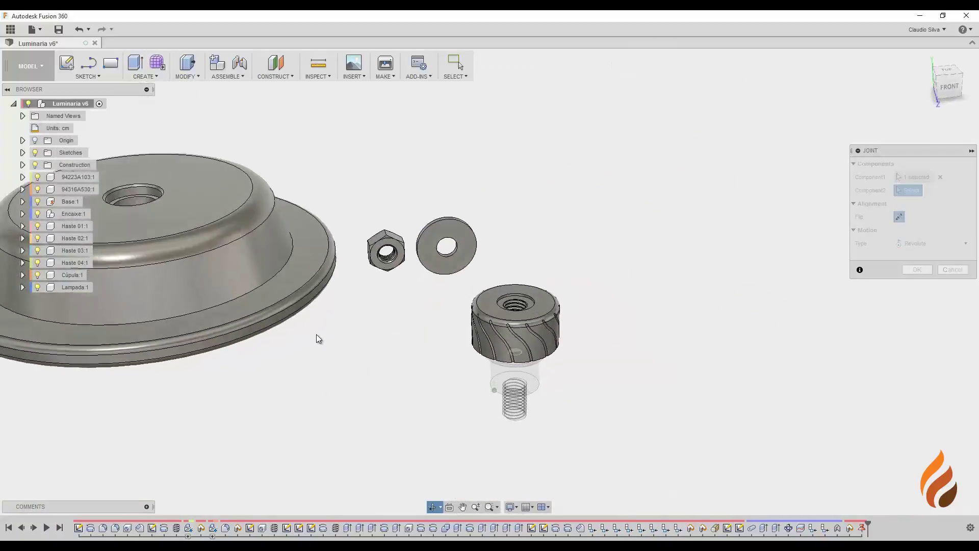
{"action": "middle_click_drag", "start_coordinate": [127, 219], "coordinate": [332, 312]}
{"action": "scroll", "coordinate": [343, 274], "scroll_direction": "up", "scroll_amount": 5}
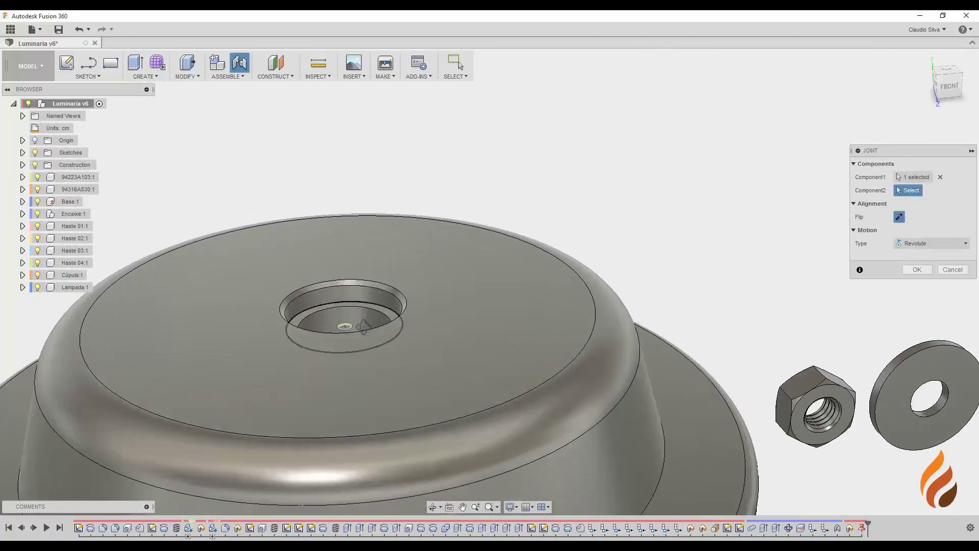
{"action": "middle_click_drag", "start_coordinate": [345, 280], "coordinate": [365, 335], "text": "shift"}
{"action": "scroll", "coordinate": [365, 335], "scroll_direction": "up", "scroll_amount": 2}
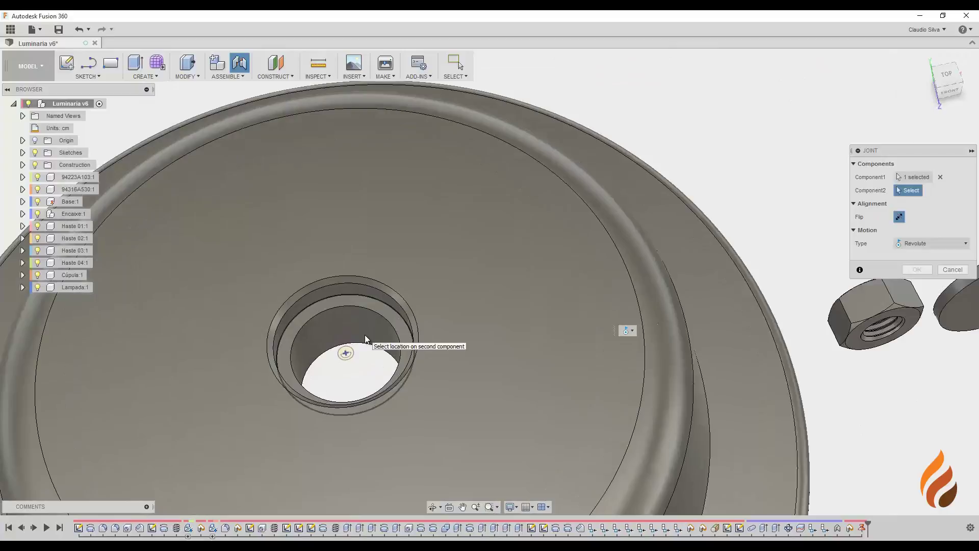
{"action": "scroll", "coordinate": [320, 335], "scroll_direction": "up", "scroll_amount": 1}
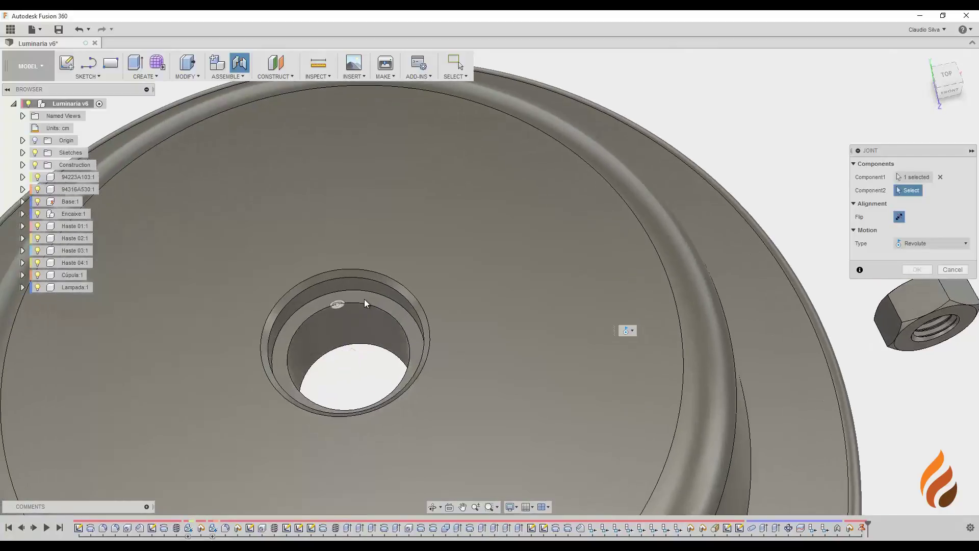
{"action": "scroll", "coordinate": [370, 300], "scroll_direction": "up", "scroll_amount": 2}
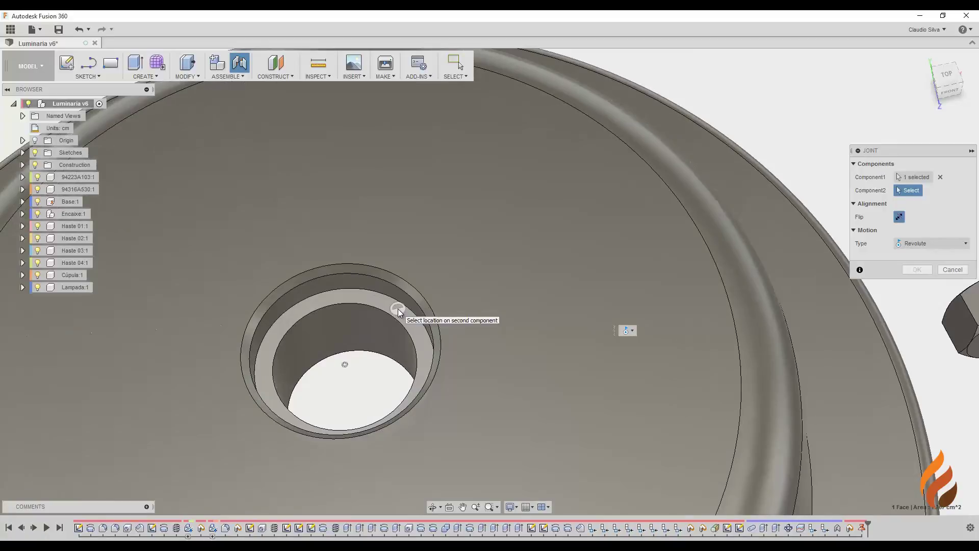
{"action": "left_click", "coordinate": [398, 312]}
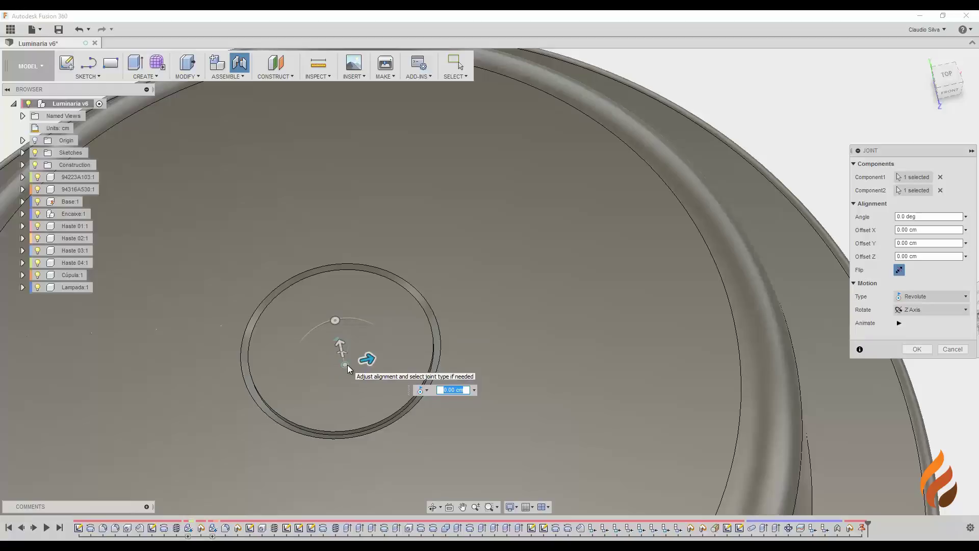
Check the components inside the Encaixe subassembly and complete its joint to the base with Revolute motion about the Z axis
{"action": "middle_click_drag", "start_coordinate": [409, 433], "coordinate": [384, 375], "text": "shift"}
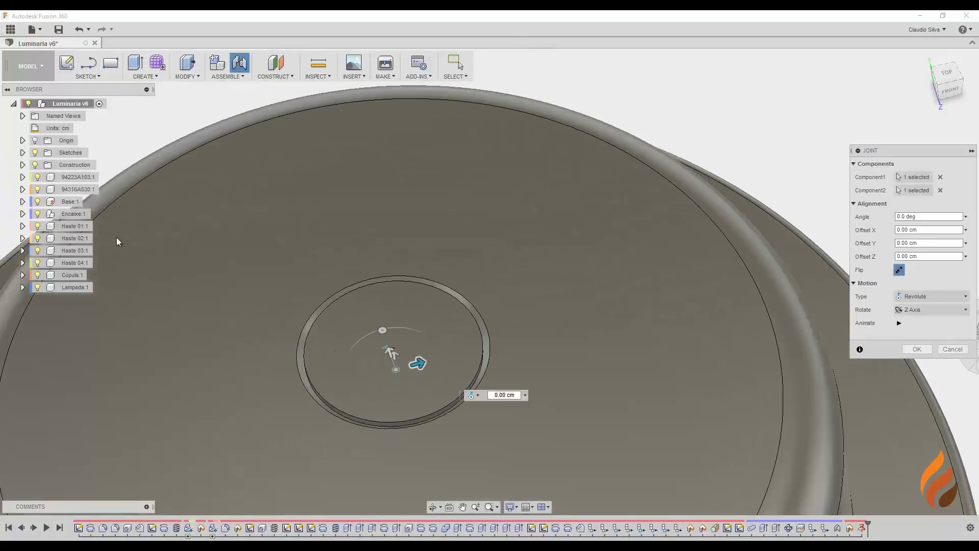
{"action": "left_click", "coordinate": [22, 213]}
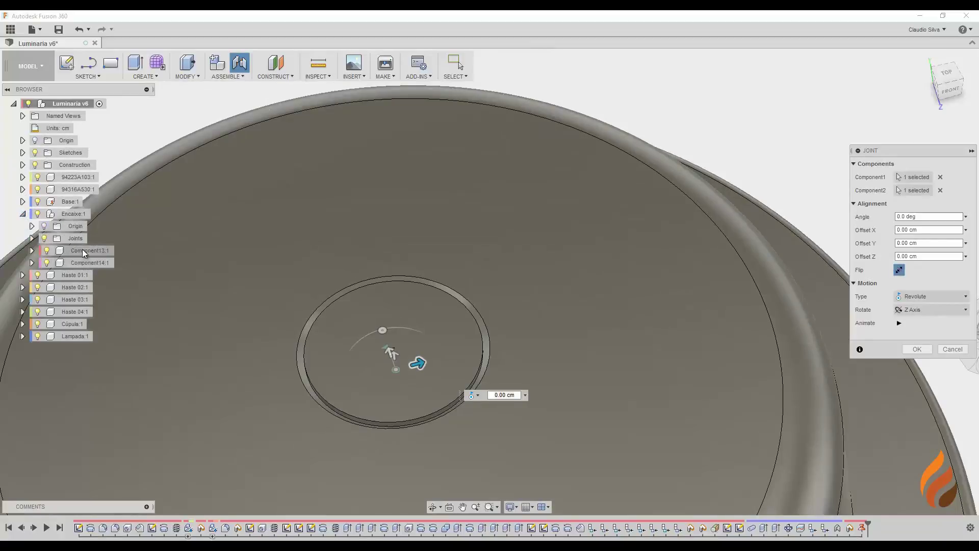
{"action": "left_click", "coordinate": [22, 214]}
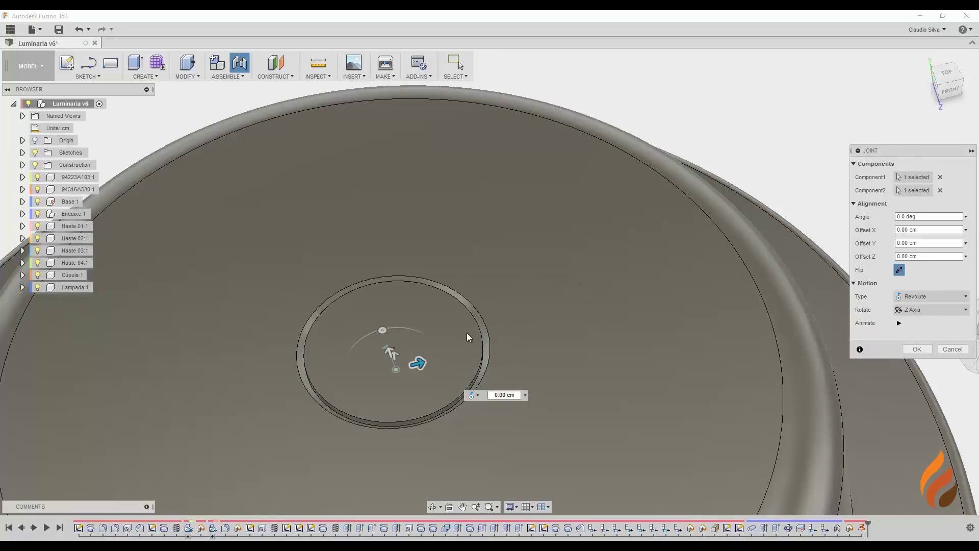
{"action": "left_click", "coordinate": [918, 243]}
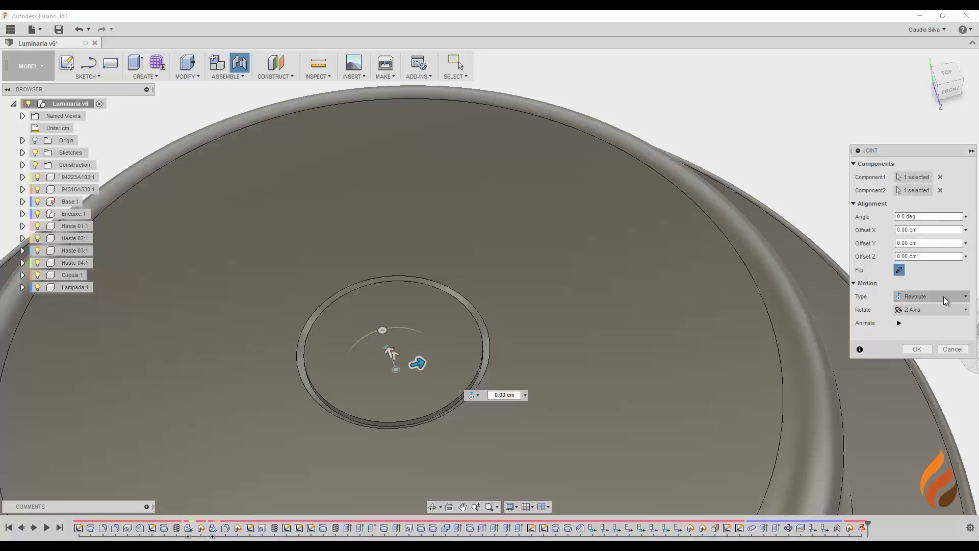
{"action": "left_click", "coordinate": [917, 349]}
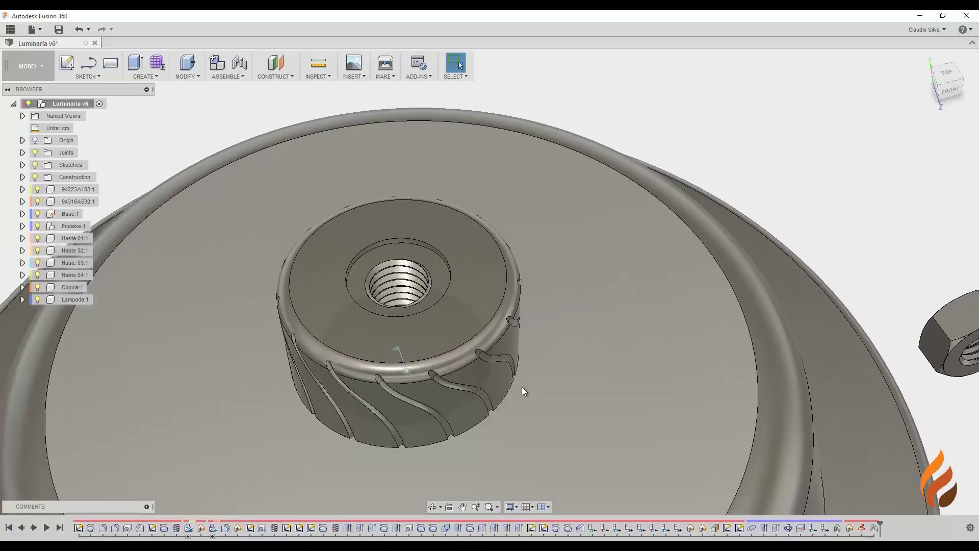
Rotate the Encaixe connector on the base to test the joint, and revert it to its previous position
{"action": "scroll", "coordinate": [522, 391], "scroll_direction": "down", "scroll_amount": 5}
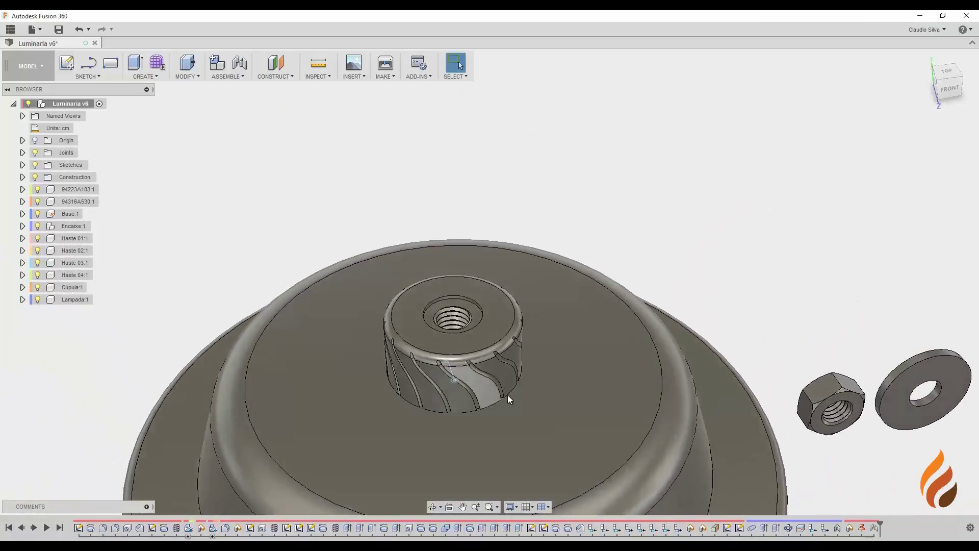
{"action": "scroll", "coordinate": [507, 395], "scroll_direction": "down", "scroll_amount": 5}
{"action": "middle_click_drag", "start_coordinate": [511, 398], "coordinate": [500, 294]}
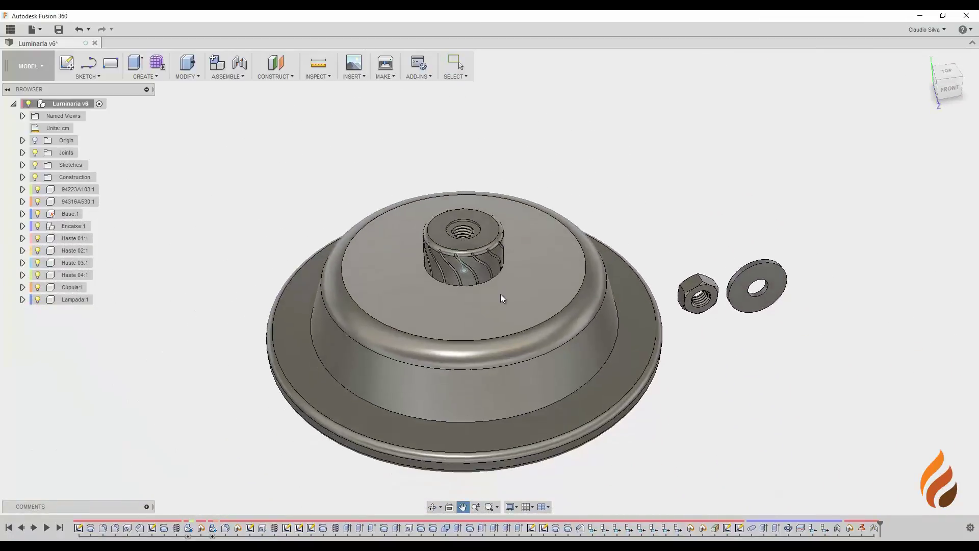
{"action": "scroll", "coordinate": [497, 290], "scroll_direction": "up", "scroll_amount": 3}
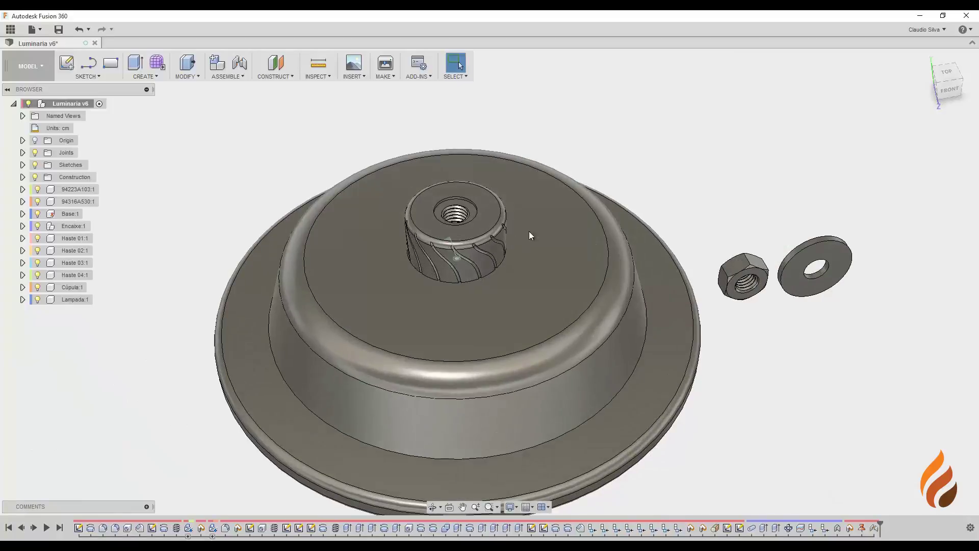
{"action": "left_click_drag", "start_coordinate": [414, 263], "coordinate": [454, 262]}
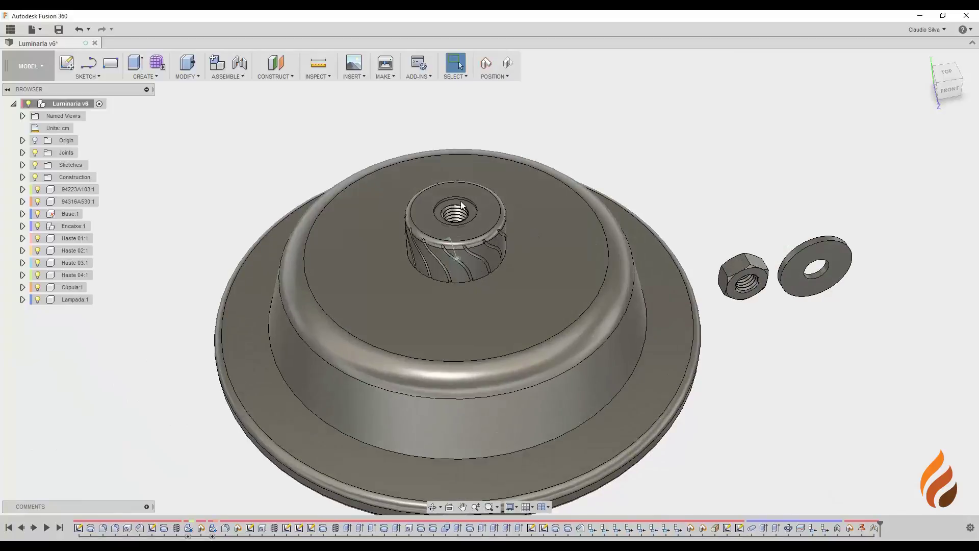
{"action": "left_click", "coordinate": [508, 63]}
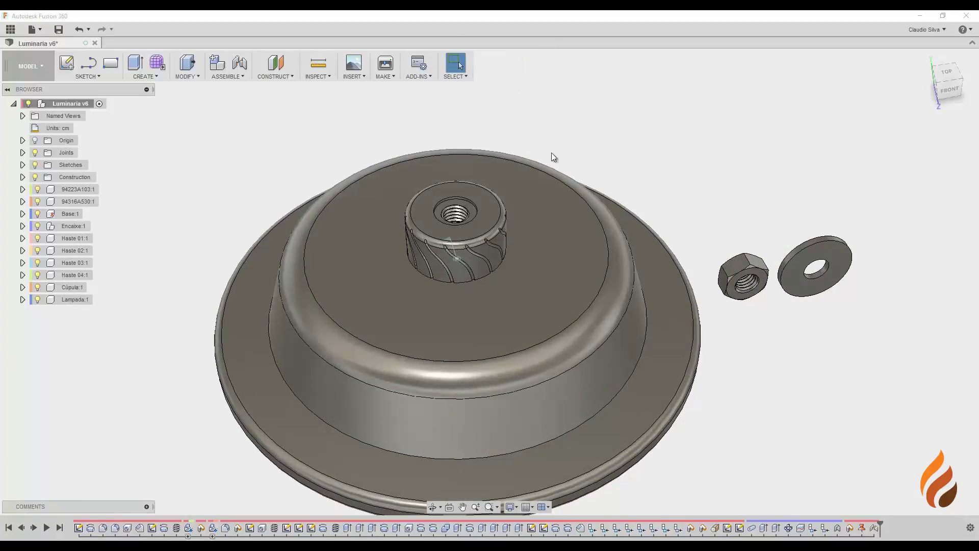
Examine the loose nut and washer and the connector's thread protruding beneath the base
{"action": "scroll", "coordinate": [580, 175], "scroll_direction": "down", "scroll_amount": 2}
{"action": "middle_click_drag", "start_coordinate": [745, 278], "coordinate": [696, 267], "text": "shift"}
{"action": "scroll", "coordinate": [699, 273], "scroll_direction": "up", "scroll_amount": 2}
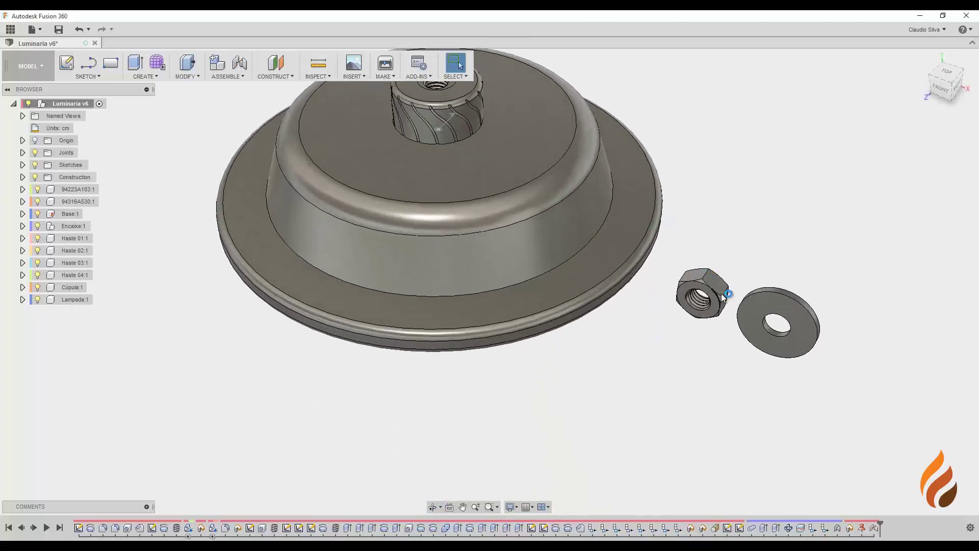
{"action": "middle_click_drag", "start_coordinate": [477, 121], "coordinate": [503, 195]}
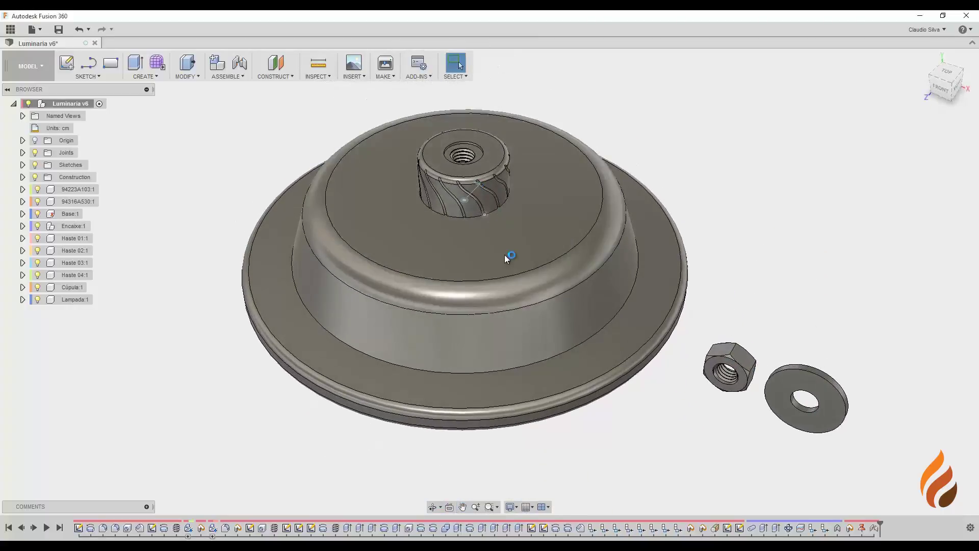
{"action": "middle_click_drag", "start_coordinate": [504, 255], "coordinate": [498, 191], "text": "shift"}
{"action": "scroll", "coordinate": [491, 342], "scroll_direction": "up", "scroll_amount": 3}
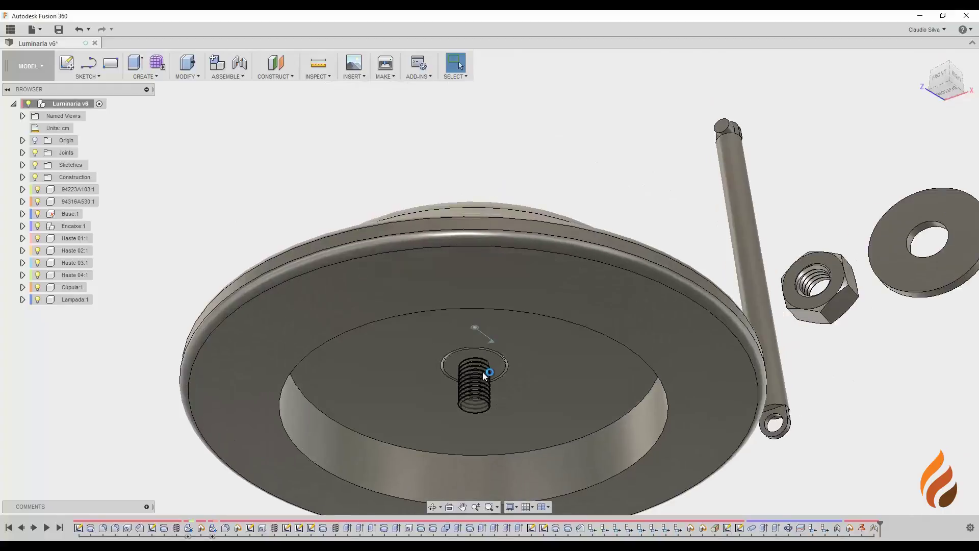
{"action": "scroll", "coordinate": [482, 371], "scroll_direction": "down", "scroll_amount": 3}
{"action": "middle_click_drag", "start_coordinate": [483, 370], "coordinate": [562, 347], "text": "shift"}
{"action": "scroll", "coordinate": [714, 293], "scroll_direction": "up", "scroll_amount": 5}
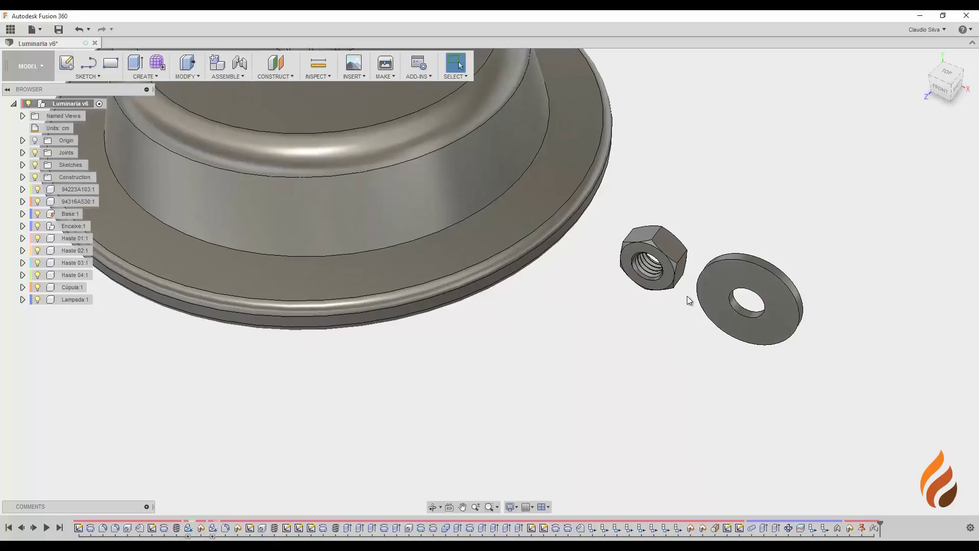
Start a new joint and set its first location at the centre of the nut's flat face
{"action": "middle_click_drag", "start_coordinate": [687, 296], "coordinate": [560, 360]}
{"action": "scroll", "coordinate": [647, 321], "scroll_direction": "up", "scroll_amount": 3}
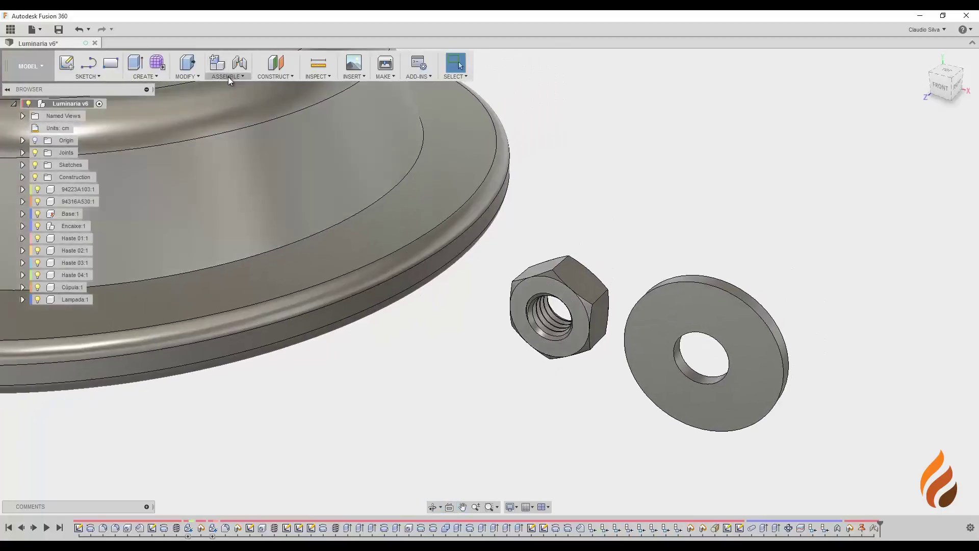
{"action": "left_click", "coordinate": [228, 77]}
{"action": "left_click", "coordinate": [230, 102]}
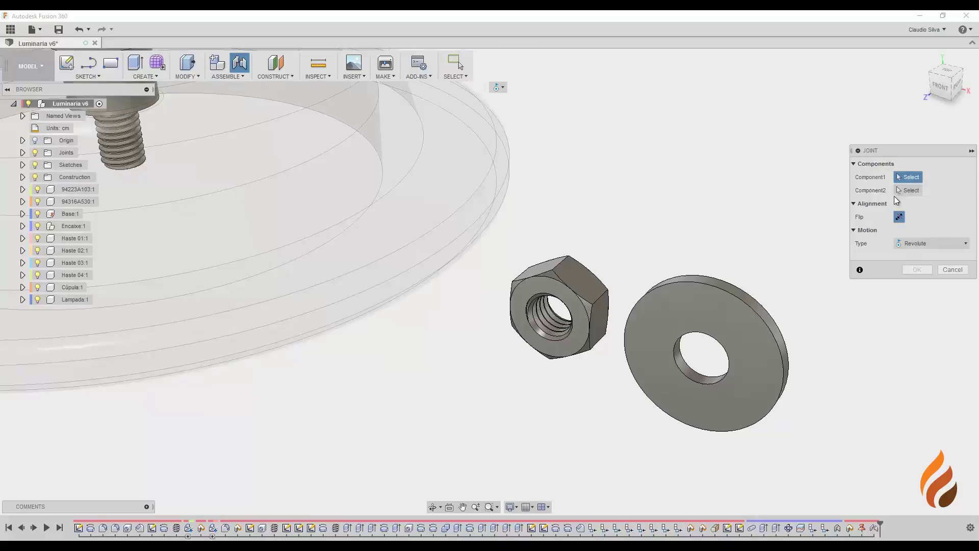
{"action": "scroll", "coordinate": [582, 342], "scroll_direction": "up", "scroll_amount": 2}
{"action": "scroll", "coordinate": [586, 332], "scroll_direction": "up", "scroll_amount": 3}
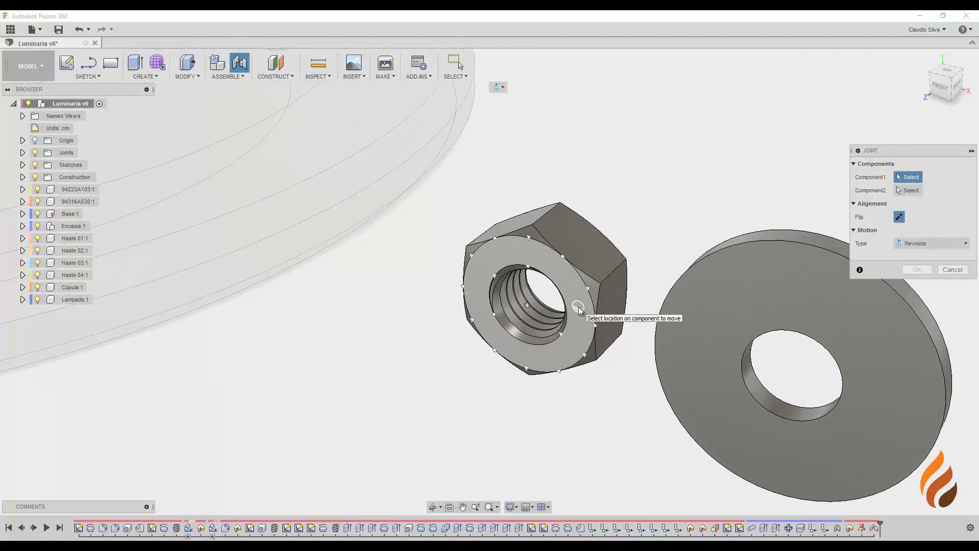
{"action": "left_click", "coordinate": [556, 308]}
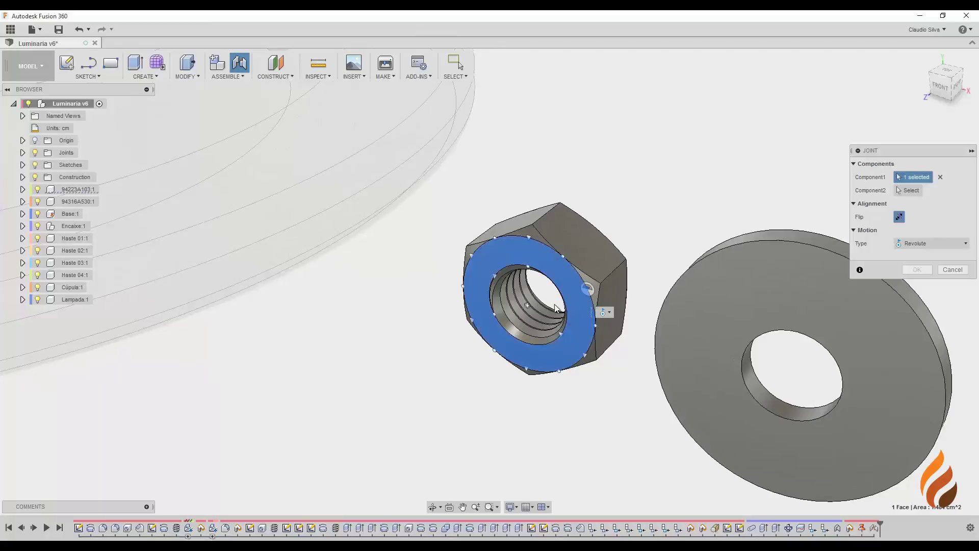
{"action": "left_click", "coordinate": [526, 305]}
Join the nut to the hole centre on the washer's opposite face with a Rigid joint
{"action": "scroll", "coordinate": [583, 359], "scroll_direction": "down", "scroll_amount": 3}
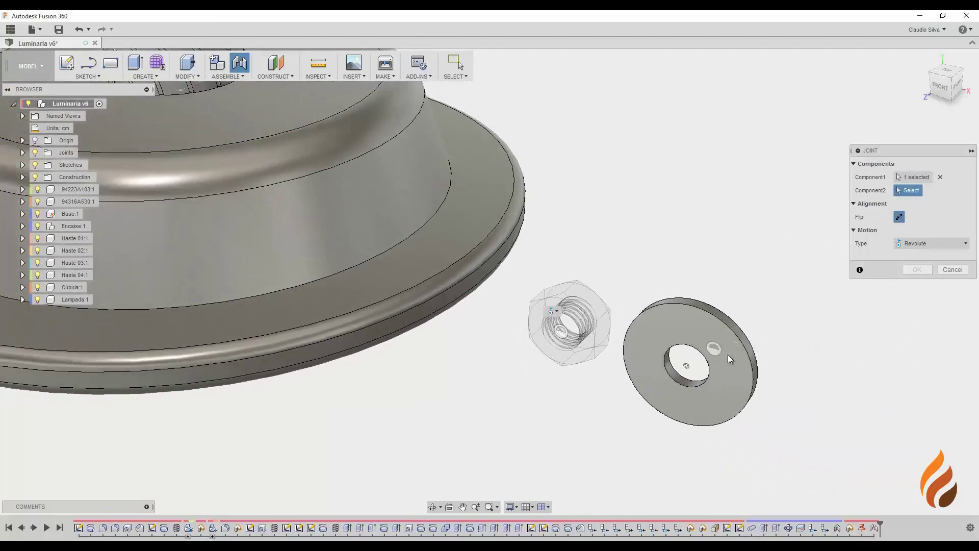
{"action": "middle_click_drag", "start_coordinate": [728, 355], "coordinate": [665, 359], "text": "shift"}
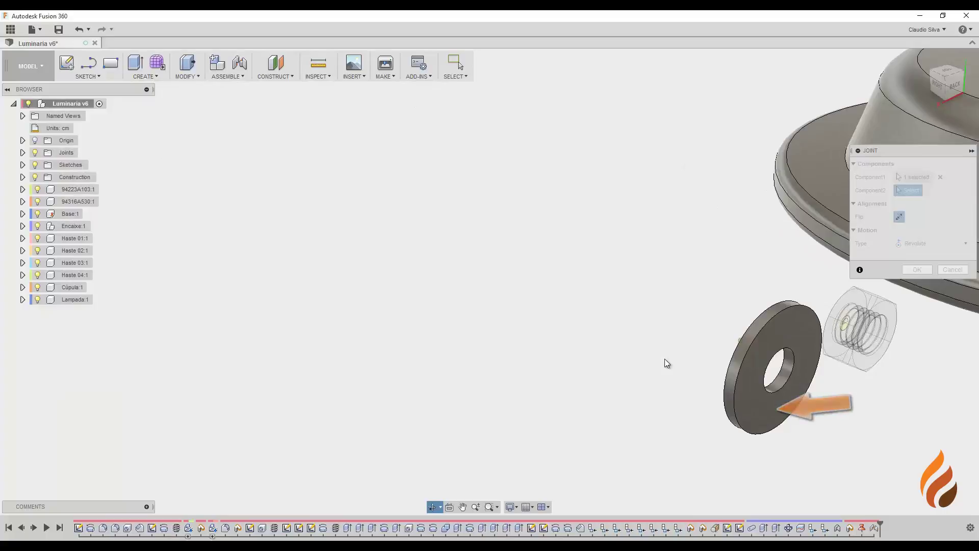
{"action": "left_click", "coordinate": [517, 319]}
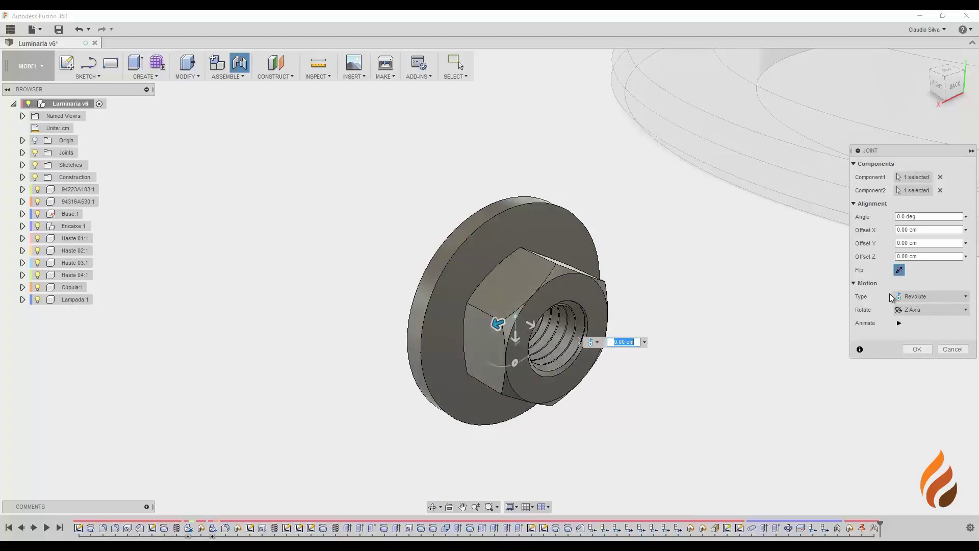
{"action": "left_click", "coordinate": [958, 297]}
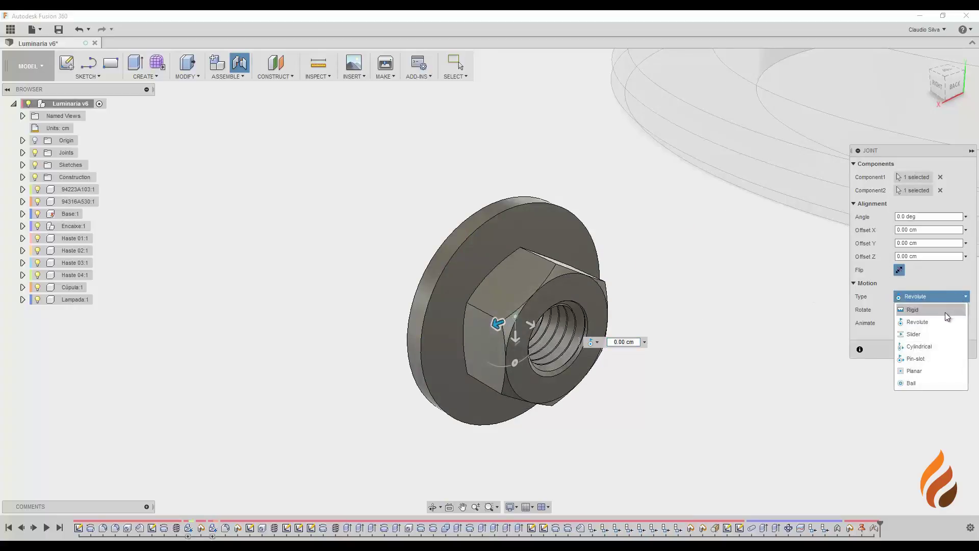
{"action": "left_click", "coordinate": [944, 311]}
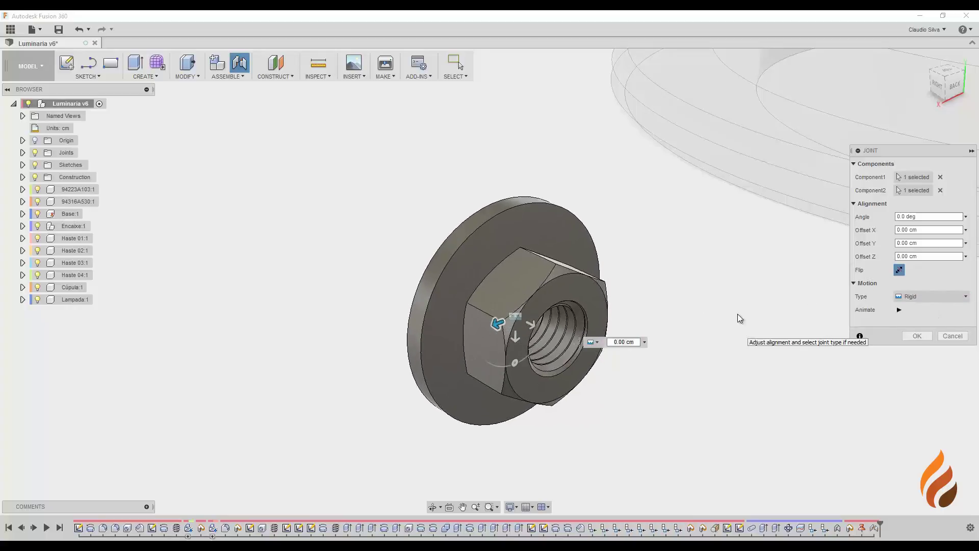
{"action": "left_click", "coordinate": [911, 335]}
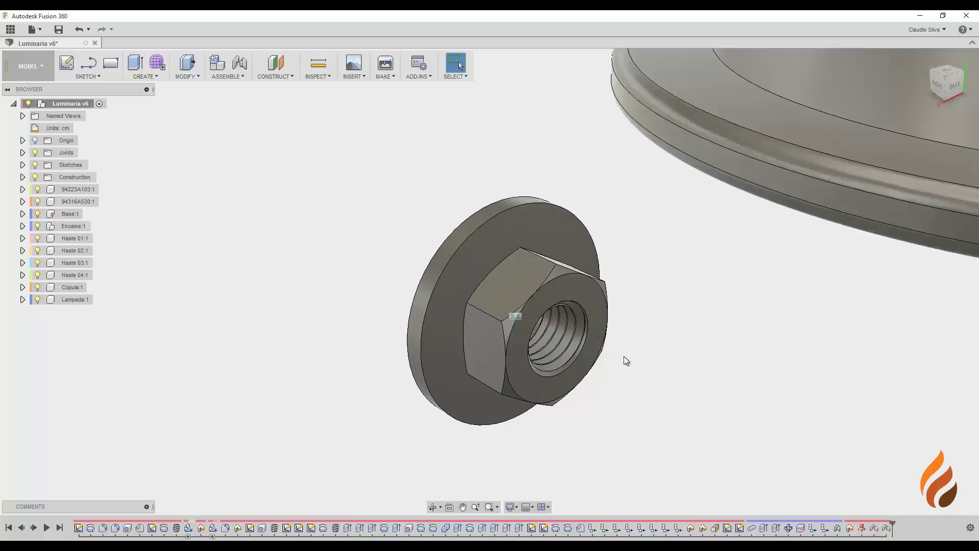
Examine the joined nut and washer, the top of the base assembly and the connector's threaded end underneath
{"action": "scroll", "coordinate": [567, 326], "scroll_direction": "down", "scroll_amount": 1}
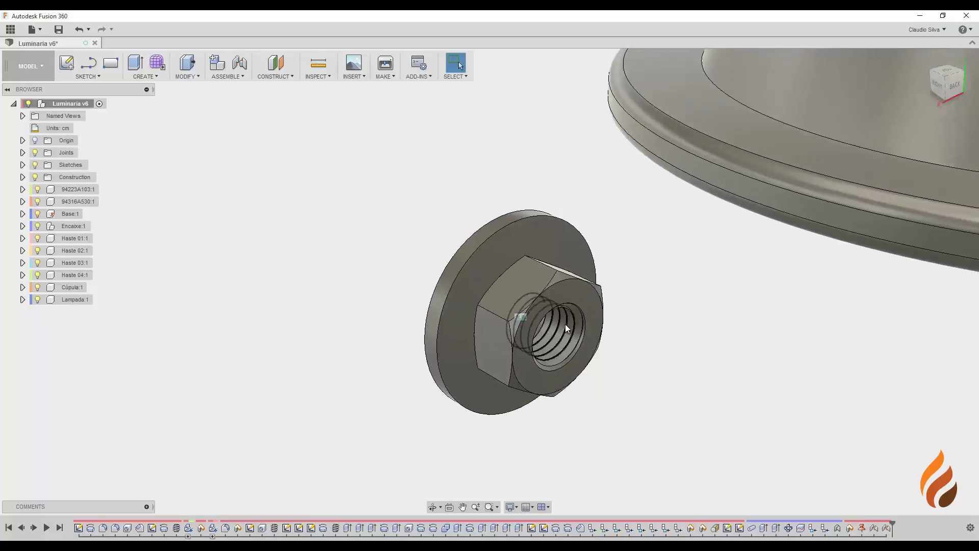
{"action": "scroll", "coordinate": [566, 326], "scroll_direction": "down", "scroll_amount": 1}
{"action": "middle_click_drag", "start_coordinate": [566, 327], "coordinate": [736, 365], "text": "shift"}
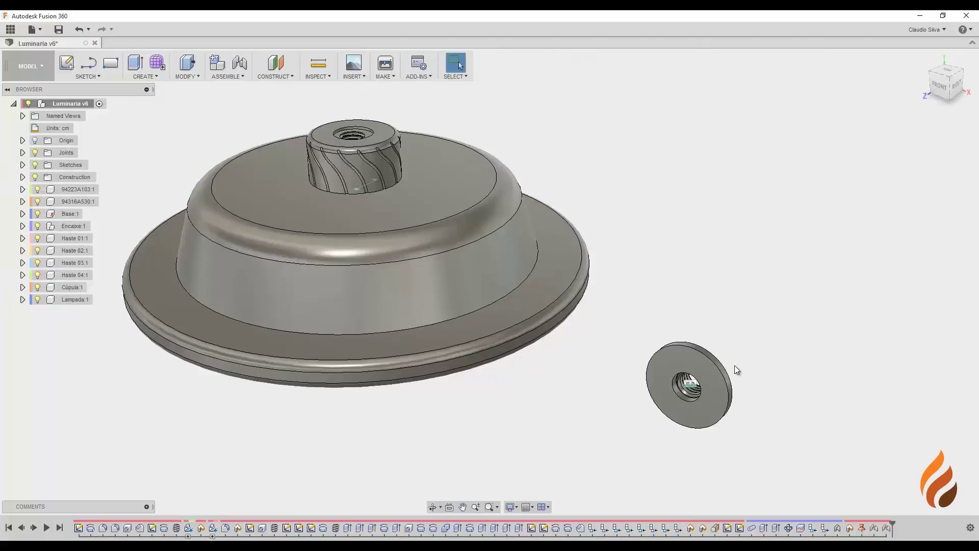
{"action": "scroll", "coordinate": [665, 375], "scroll_direction": "up", "scroll_amount": 2}
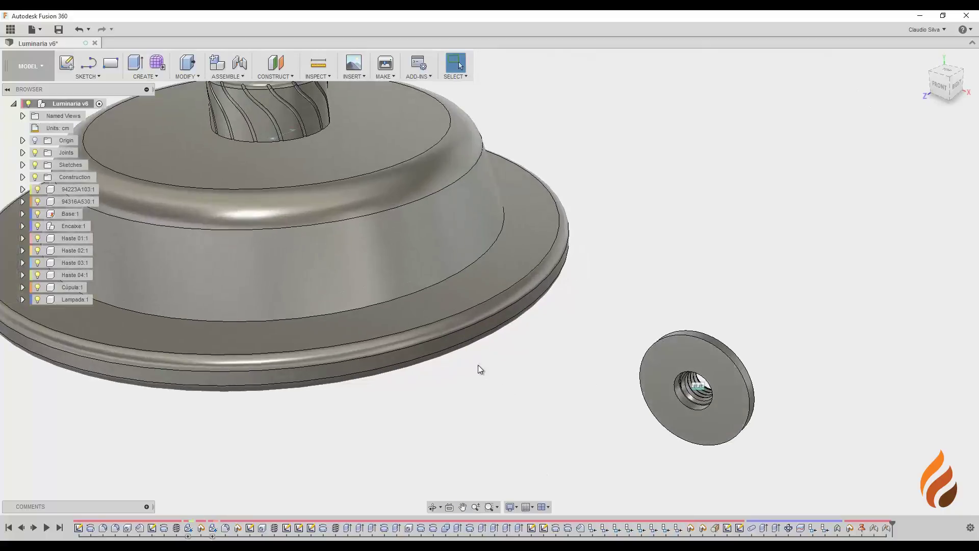
{"action": "middle_click_drag", "start_coordinate": [265, 95], "coordinate": [313, 212]}
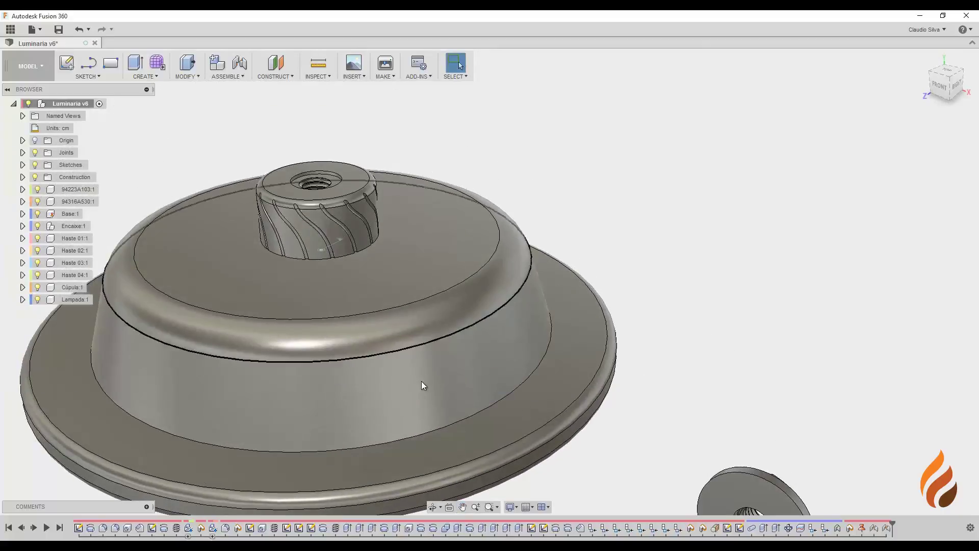
{"action": "middle_click_drag", "start_coordinate": [421, 381], "coordinate": [301, 290], "text": "shift"}
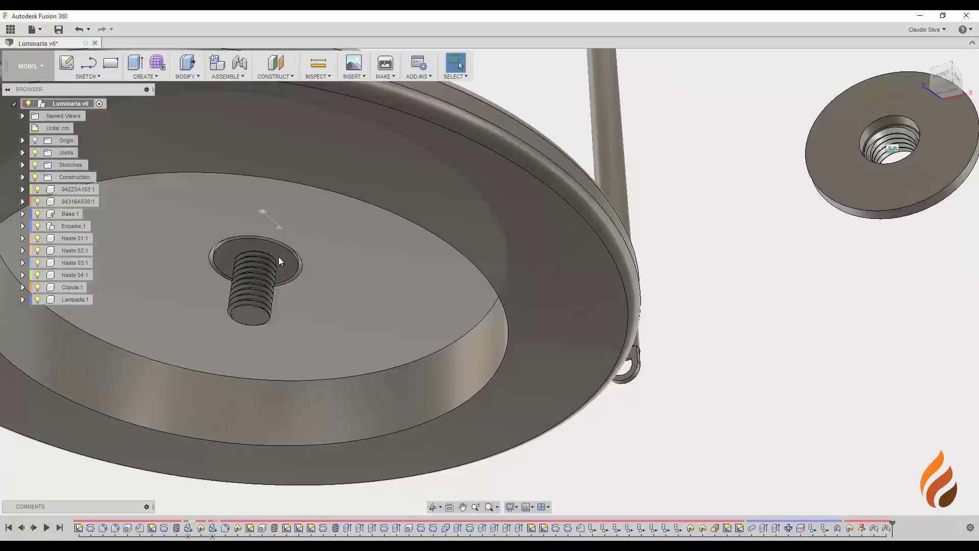
{"action": "scroll", "coordinate": [278, 256], "scroll_direction": "up", "scroll_amount": 5}
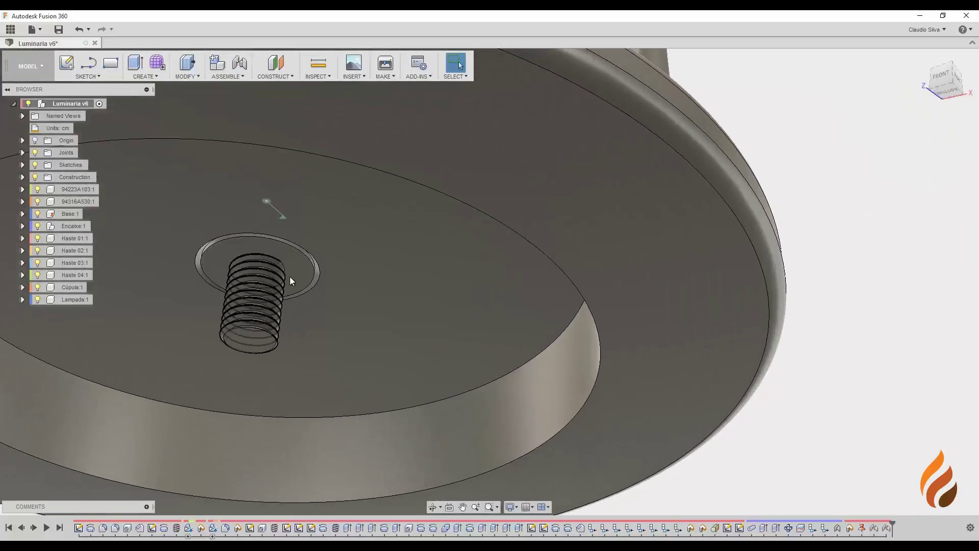
{"action": "scroll", "coordinate": [290, 277], "scroll_direction": "down", "scroll_amount": 5}
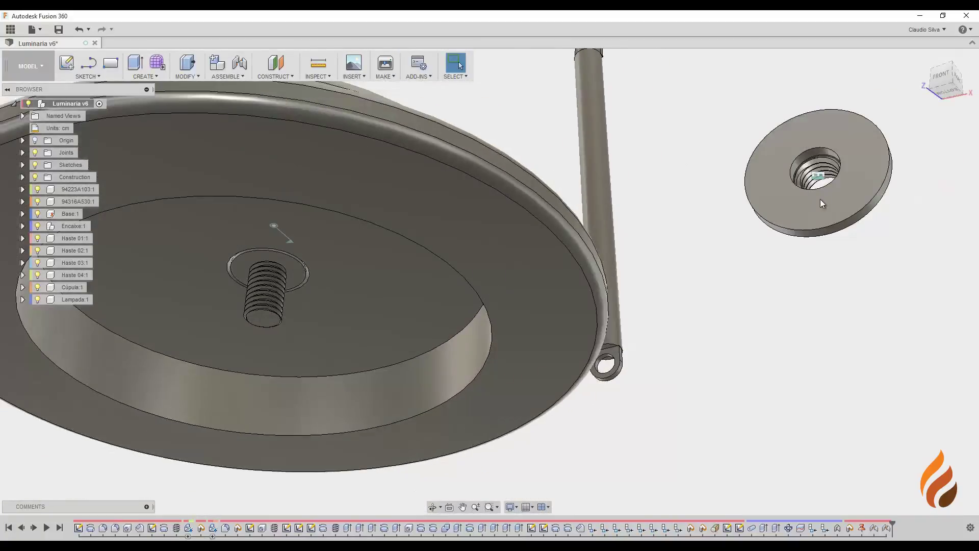
{"action": "scroll", "coordinate": [287, 262], "scroll_direction": "up", "scroll_amount": 5}
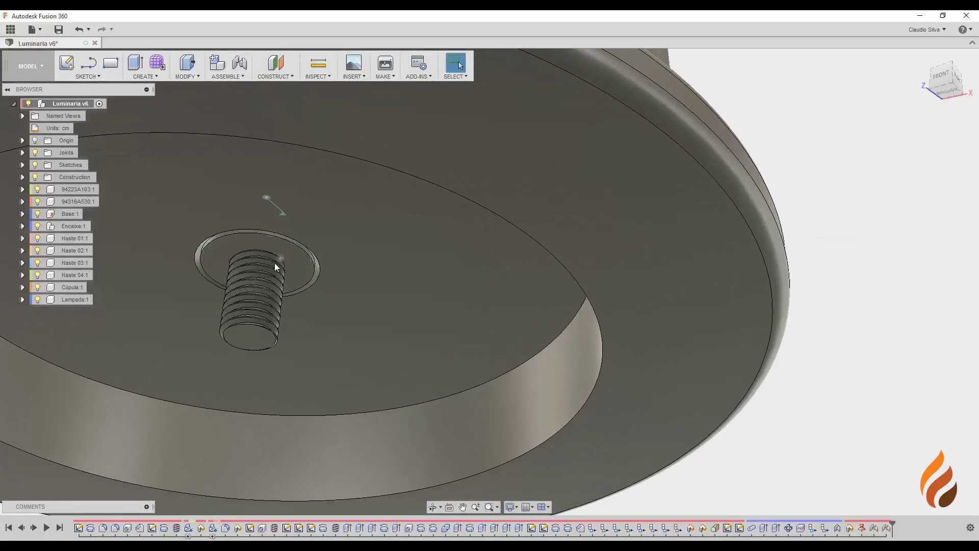
{"action": "scroll", "coordinate": [293, 258], "scroll_direction": "down", "scroll_amount": 5}
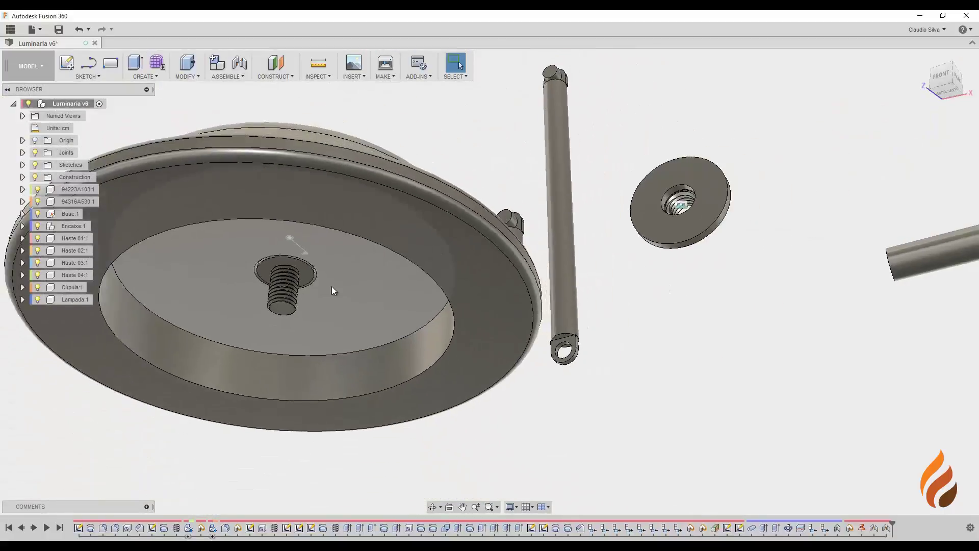
{"action": "scroll", "coordinate": [332, 290], "scroll_direction": "down", "scroll_amount": 2}
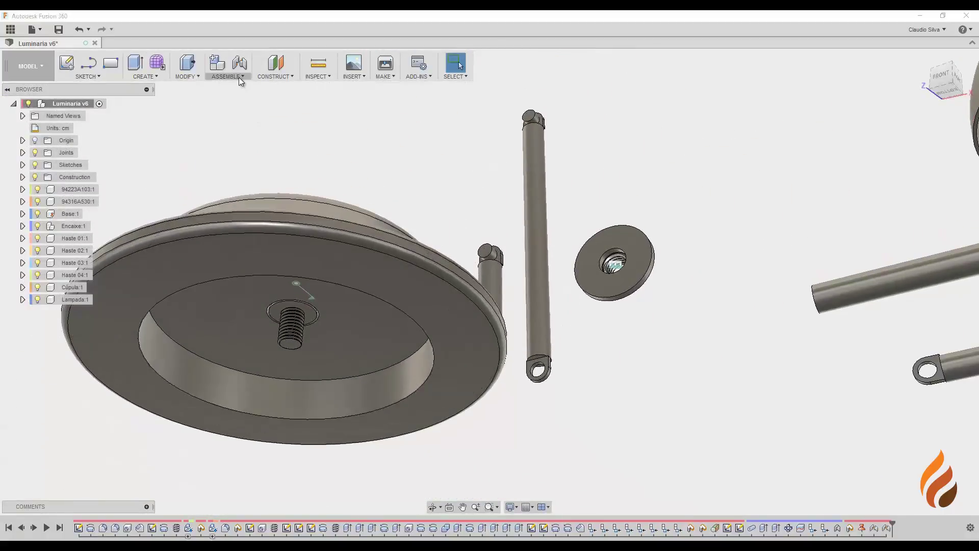
Start a new joint and set its first location at the hole centre on the washer's free face
{"action": "left_click", "coordinate": [238, 77]}
{"action": "left_click", "coordinate": [237, 98]}
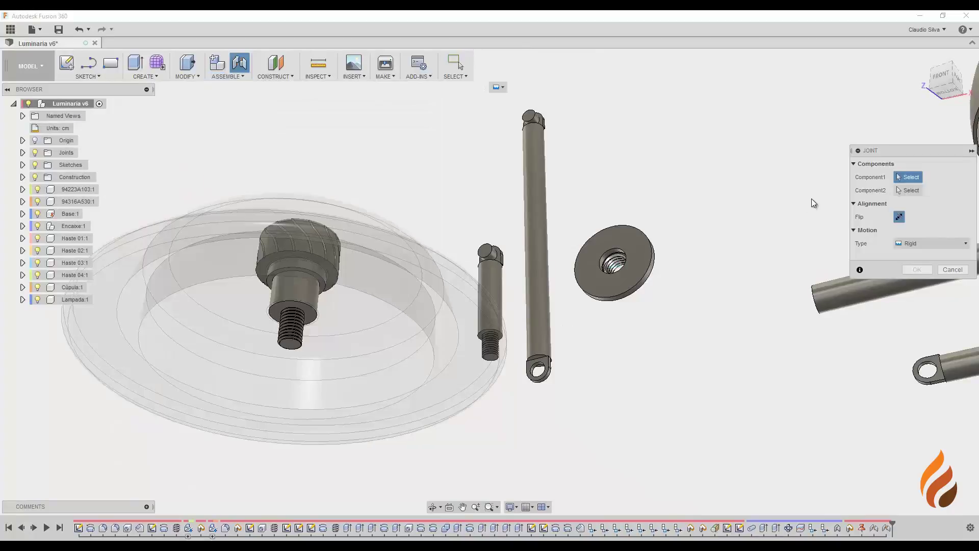
{"action": "scroll", "coordinate": [694, 235], "scroll_direction": "up", "scroll_amount": 2}
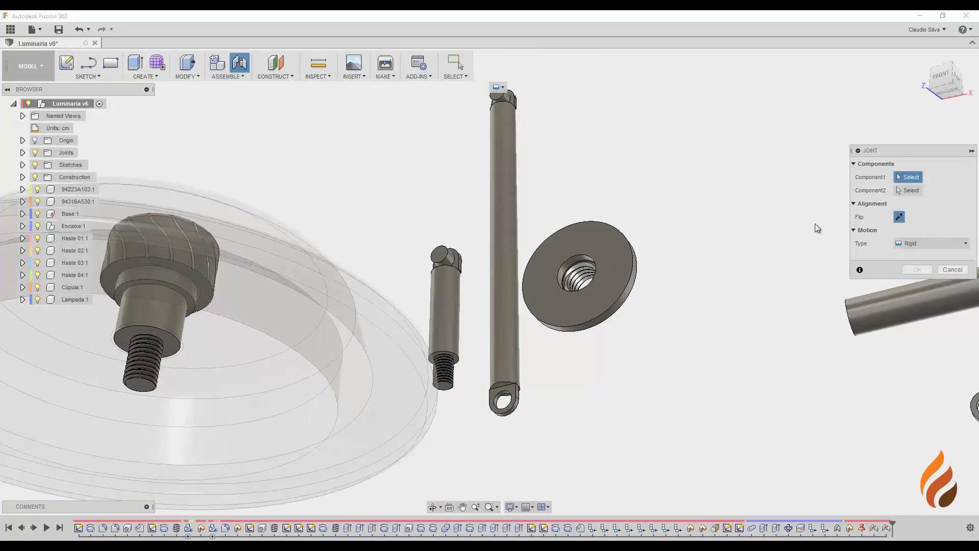
{"action": "scroll", "coordinate": [725, 250], "scroll_direction": "up", "scroll_amount": 2}
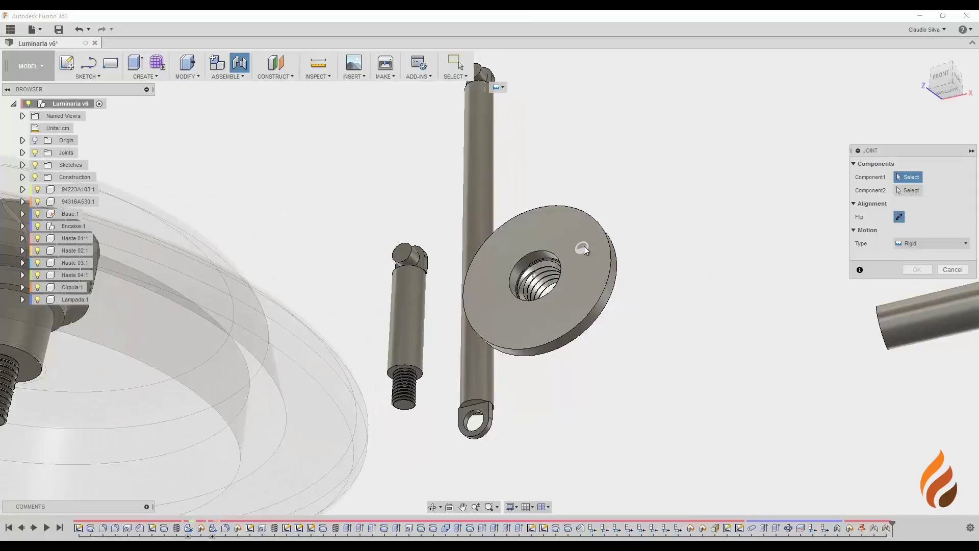
{"action": "left_click", "coordinate": [581, 246]}
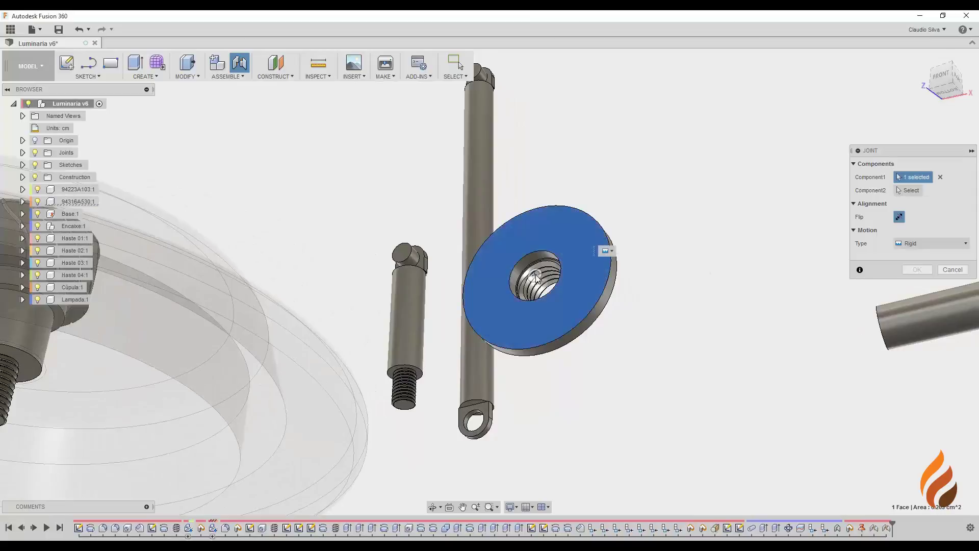
{"action": "left_click", "coordinate": [534, 277]}
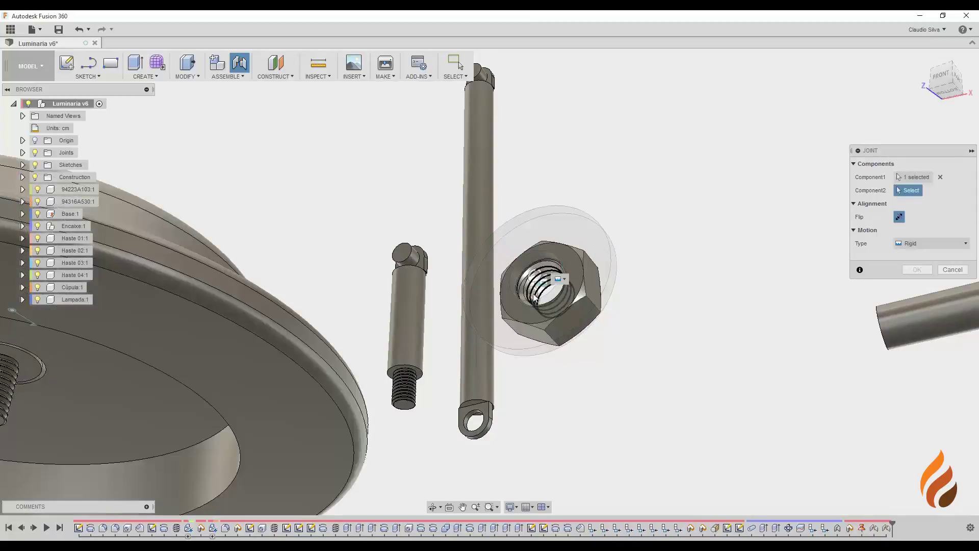
Join the washer to the centre of the connector's shoulder face around the thread beneath the base with a Rigid joint
{"action": "scroll", "coordinate": [441, 359], "scroll_direction": "down", "scroll_amount": 3}
{"action": "middle_click_drag", "start_coordinate": [459, 327], "coordinate": [636, 286]}
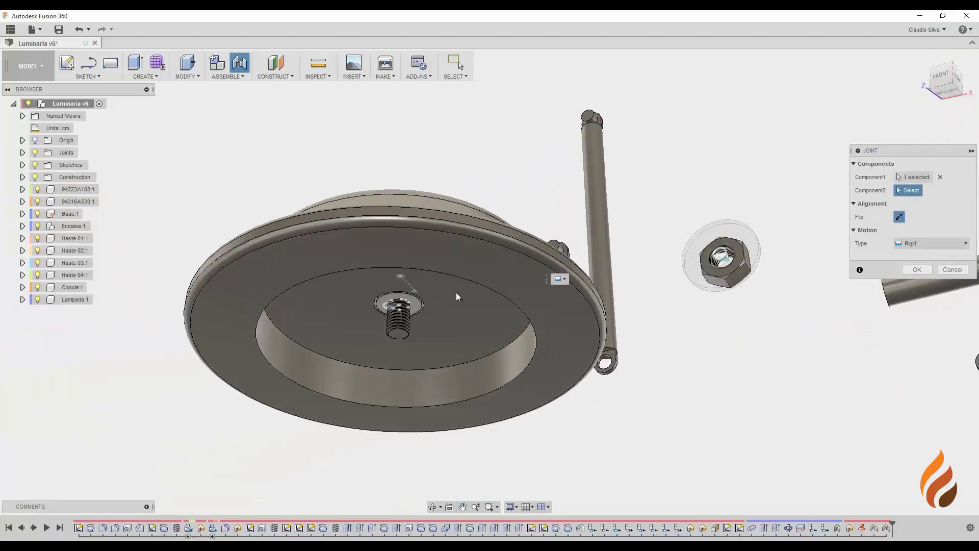
{"action": "scroll", "coordinate": [388, 306], "scroll_direction": "up", "scroll_amount": 5}
{"action": "scroll", "coordinate": [388, 305], "scroll_direction": "up", "scroll_amount": 5}
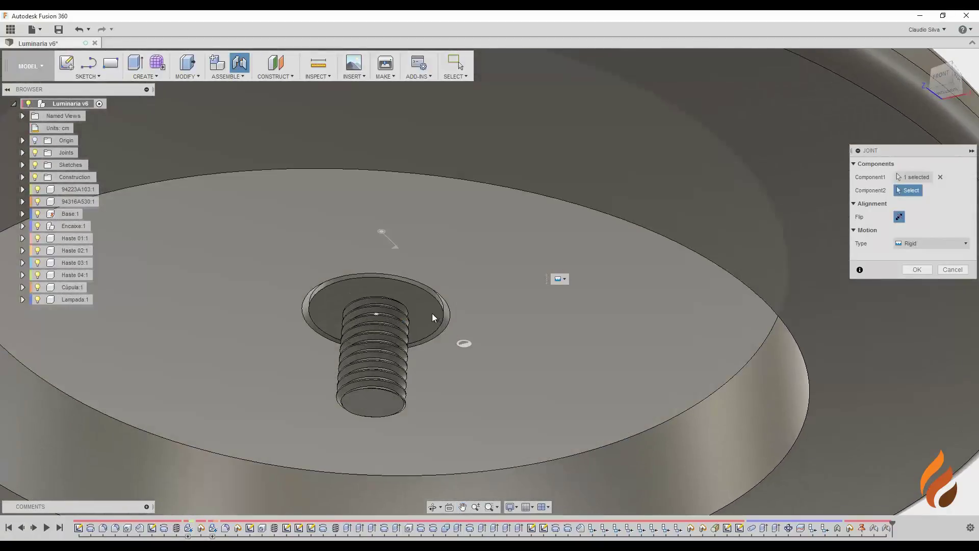
{"action": "left_click", "coordinate": [428, 312]}
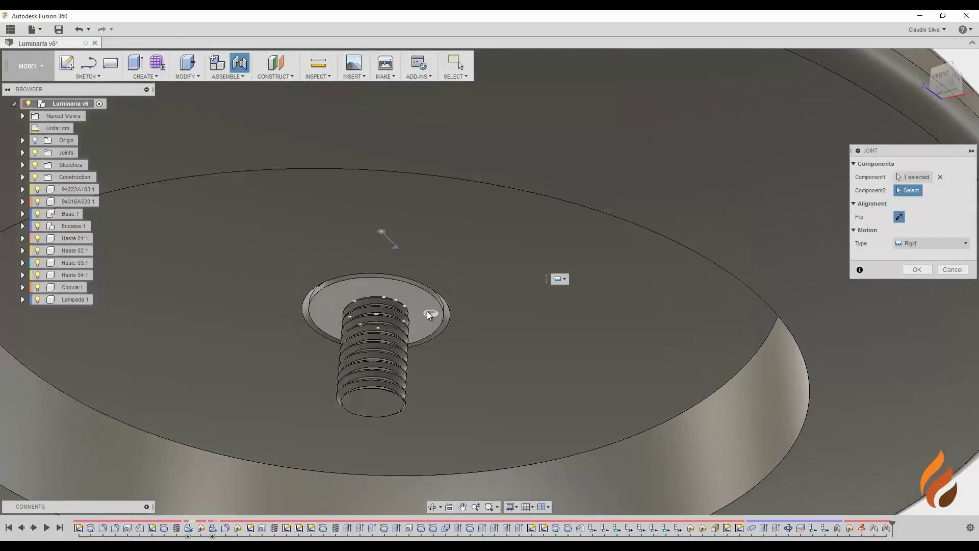
{"action": "left_click", "coordinate": [377, 312]}
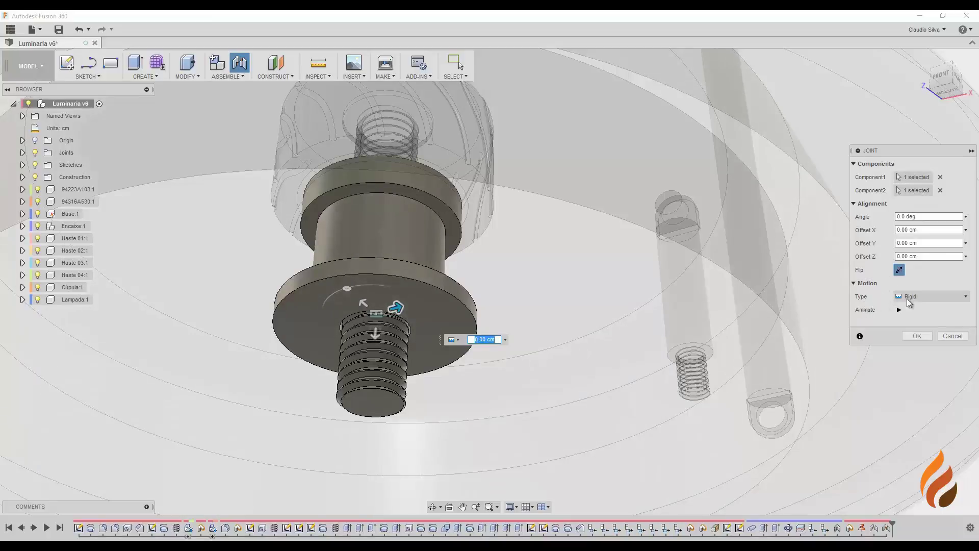
{"action": "left_click", "coordinate": [917, 335]}
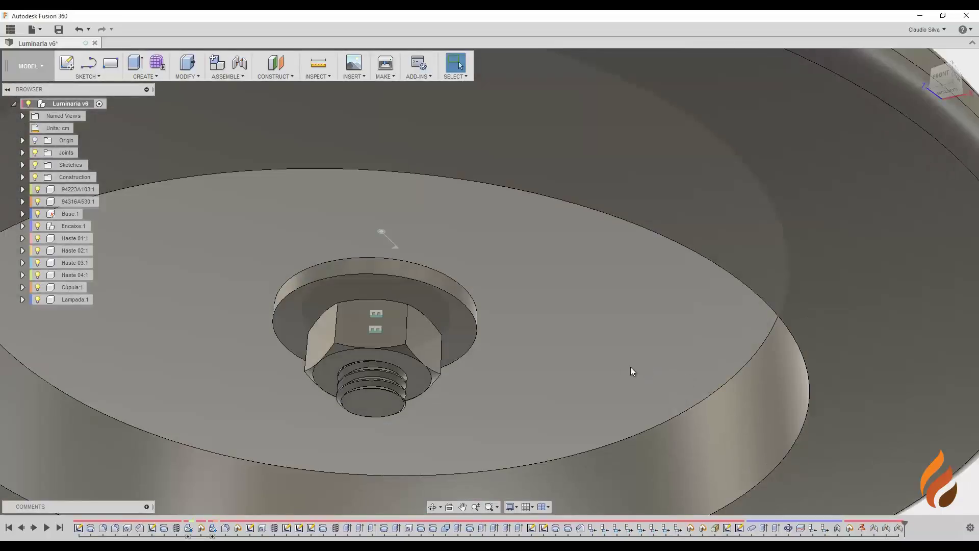
Rotate the Encaixe connector slightly on top of the base to test its movement with the nut and washer attached
{"action": "scroll", "coordinate": [407, 329], "scroll_direction": "down", "scroll_amount": 1}
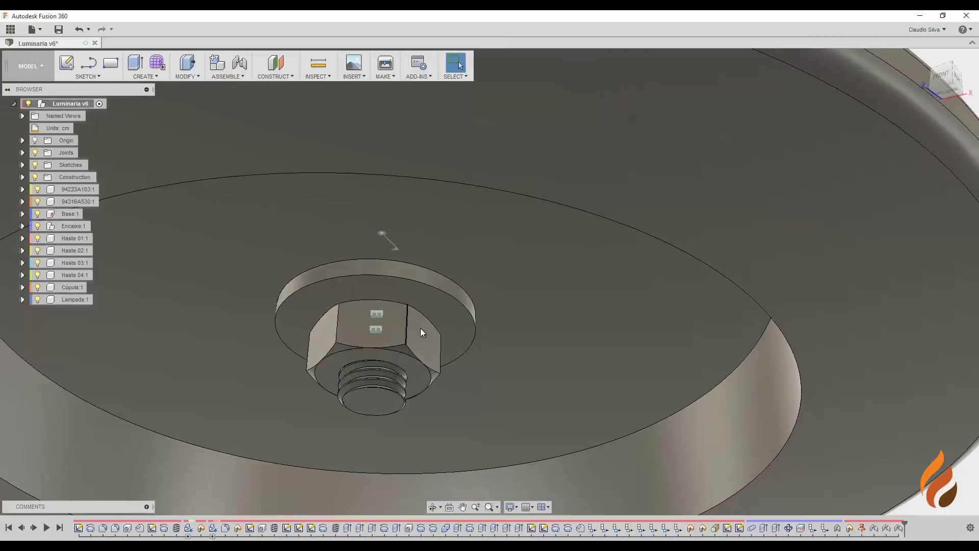
{"action": "scroll", "coordinate": [454, 307], "scroll_direction": "down", "scroll_amount": 10}
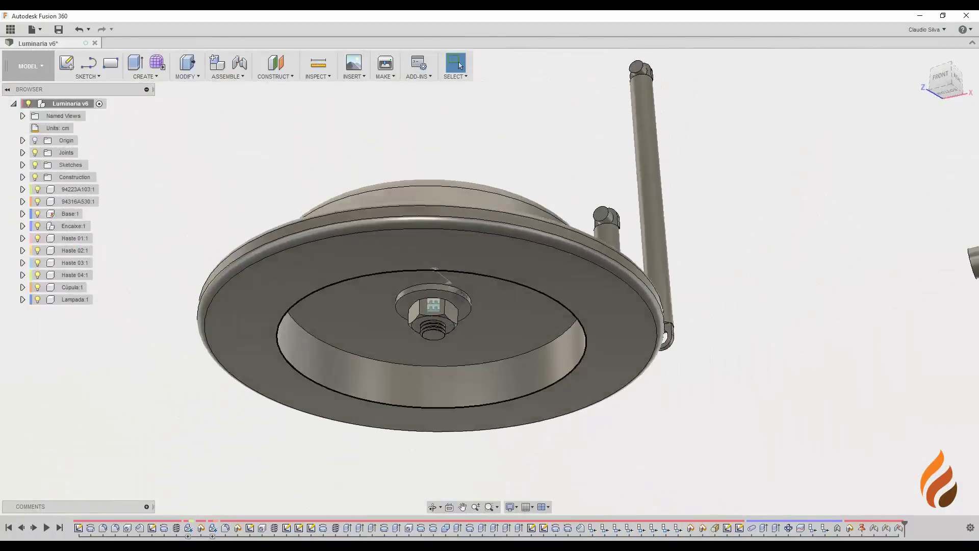
{"action": "middle_click_drag", "start_coordinate": [462, 305], "coordinate": [439, 259], "text": "shift"}
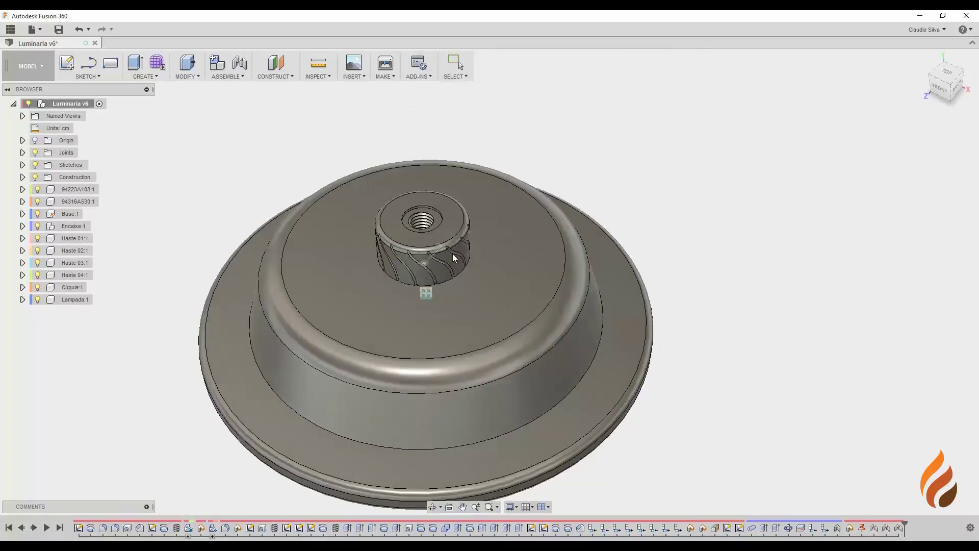
{"action": "left_click_drag", "start_coordinate": [453, 253], "coordinate": [431, 266]}
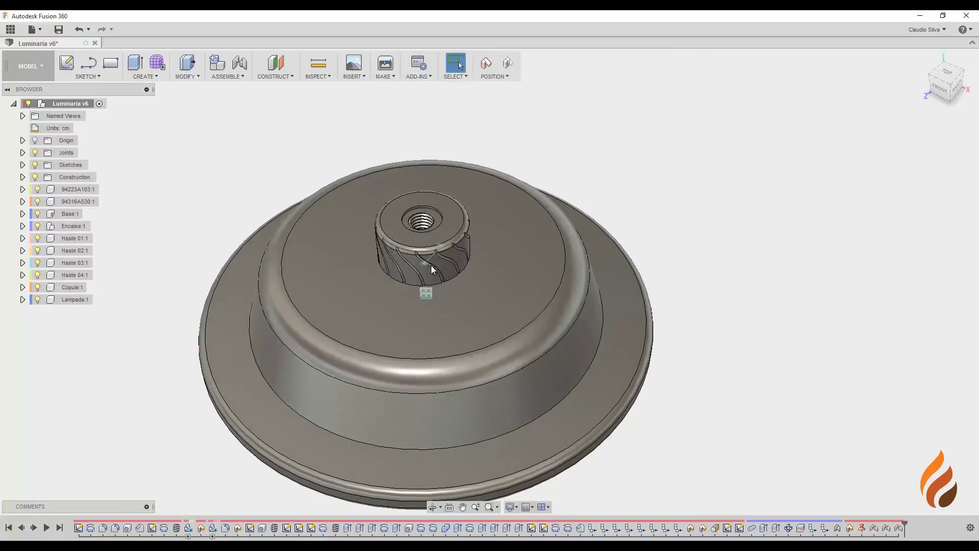
Examine the short rod's threaded end and the threaded hole on top of the connector
{"action": "scroll", "coordinate": [545, 350], "scroll_direction": "down", "scroll_amount": 10}
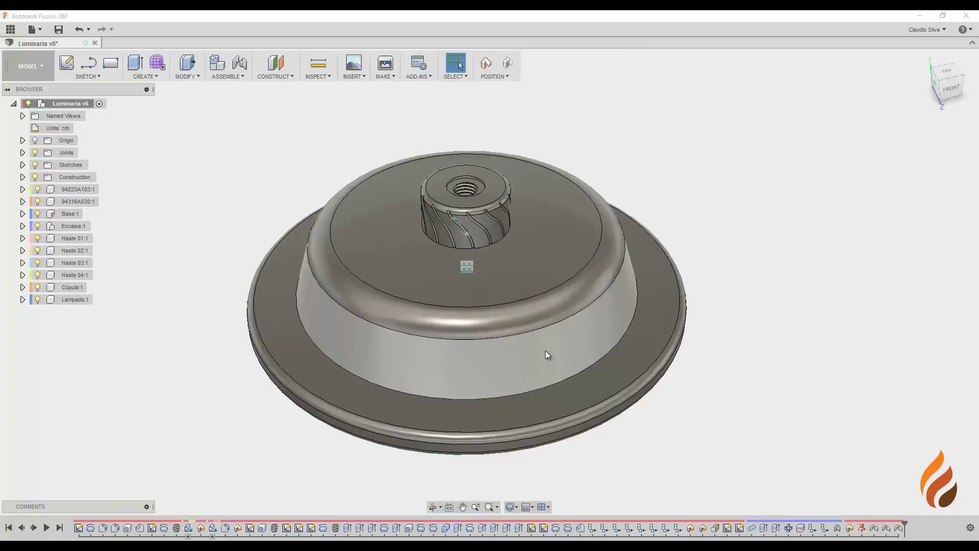
{"action": "middle_click_drag", "start_coordinate": [553, 419], "coordinate": [364, 189], "text": "shift"}
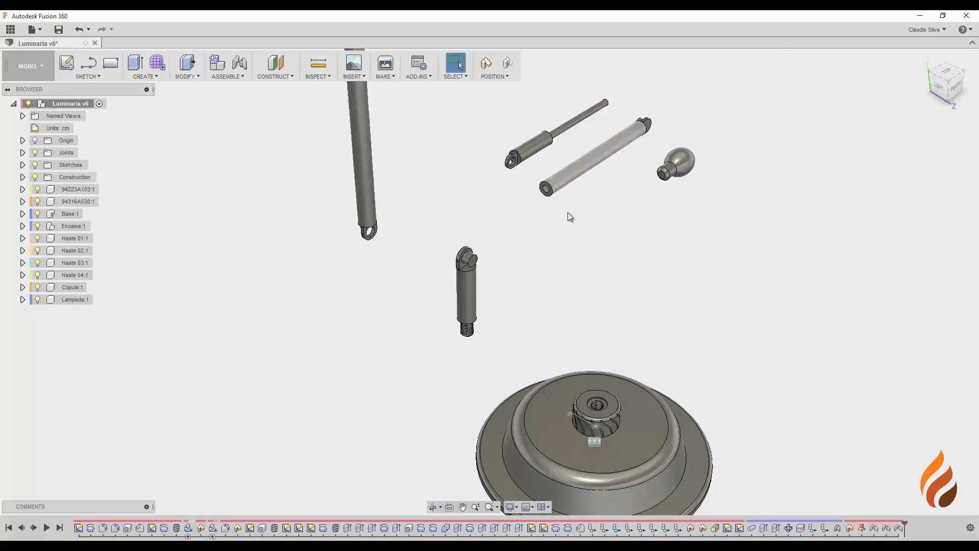
{"action": "scroll", "coordinate": [549, 347], "scroll_direction": "up", "scroll_amount": 3}
{"action": "middle_click_drag", "start_coordinate": [543, 295], "coordinate": [483, 210]}
{"action": "scroll", "coordinate": [484, 217], "scroll_direction": "up", "scroll_amount": 2}
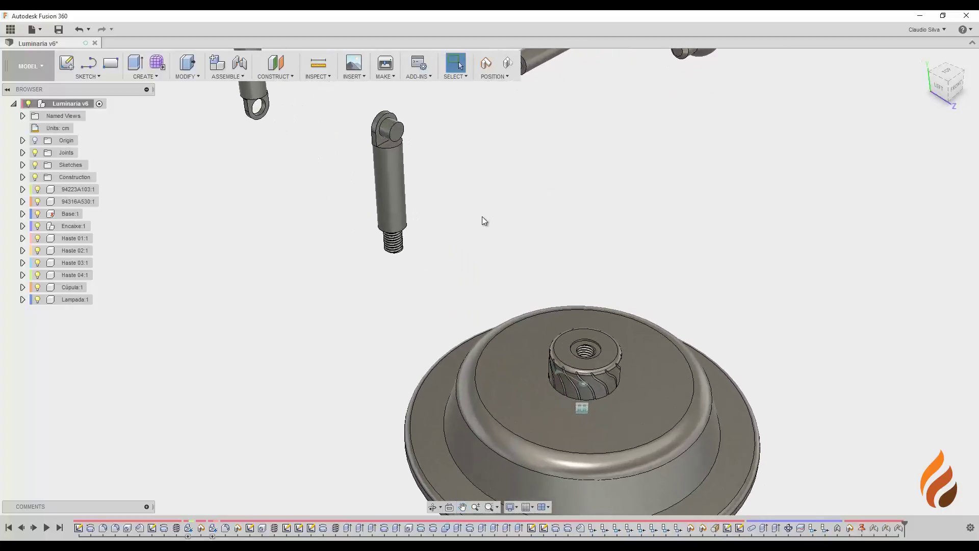
{"action": "scroll", "coordinate": [398, 179], "scroll_direction": "up", "scroll_amount": 2}
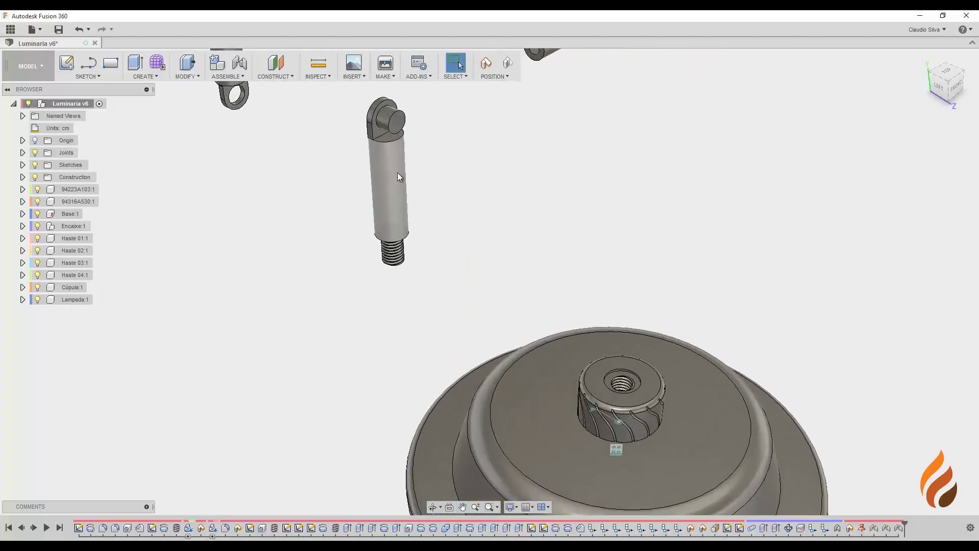
{"action": "scroll", "coordinate": [393, 176], "scroll_direction": "up", "scroll_amount": 1}
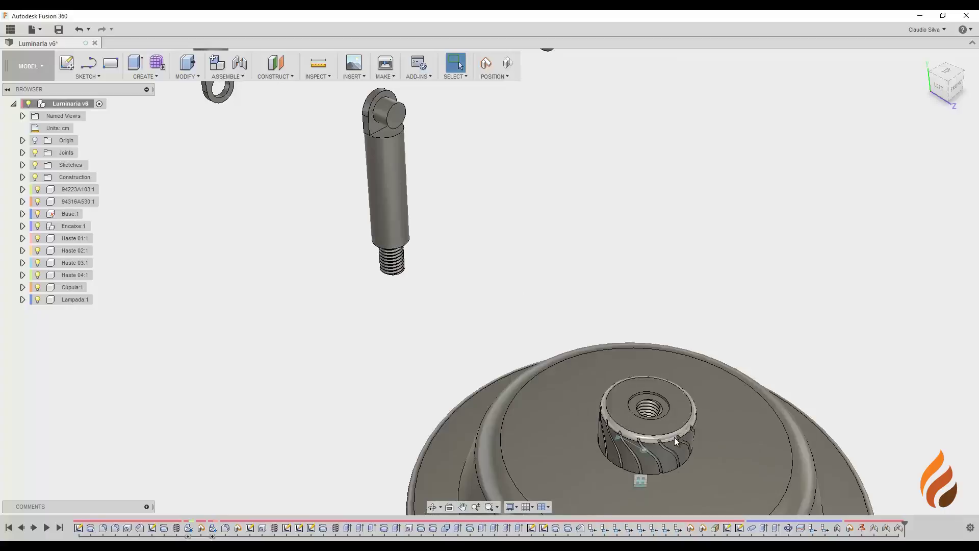
{"action": "scroll", "coordinate": [667, 415], "scroll_direction": "up", "scroll_amount": 3}
{"action": "scroll", "coordinate": [636, 416], "scroll_direction": "up", "scroll_amount": 1}
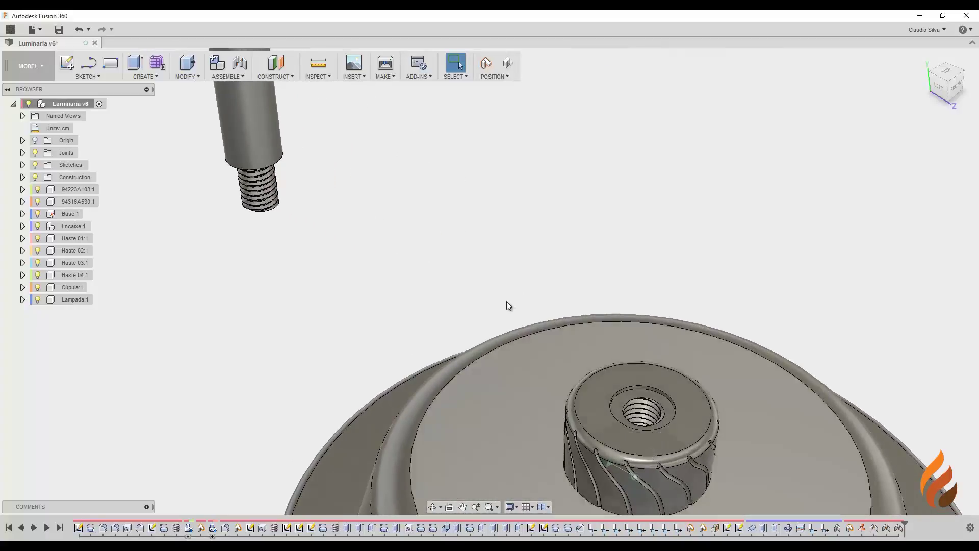
{"action": "scroll", "coordinate": [498, 305], "scroll_direction": "down", "scroll_amount": 1}
{"action": "middle_click_drag", "start_coordinate": [578, 362], "coordinate": [604, 376]}
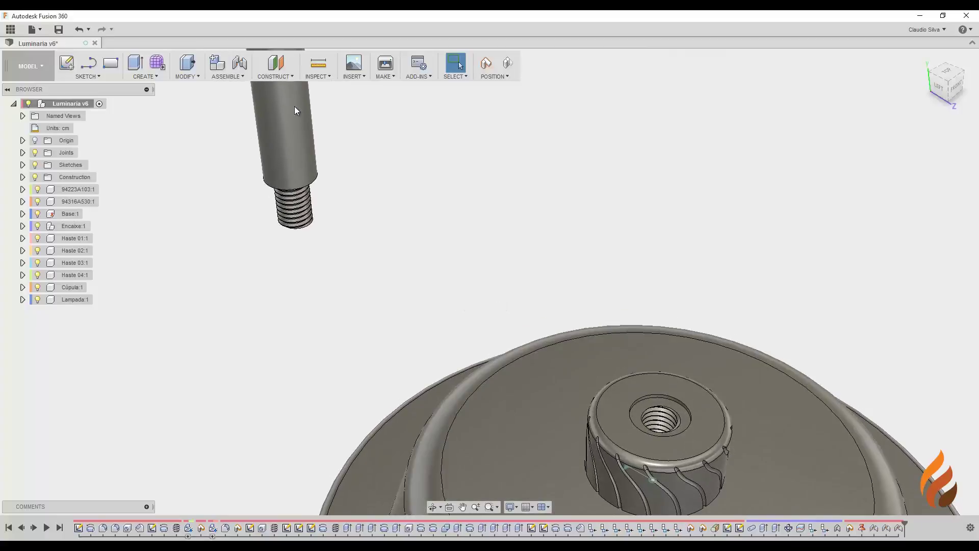
Start a new joint and capture the current position of the moved components
{"action": "left_click", "coordinate": [230, 77]}
{"action": "left_click", "coordinate": [230, 99]}
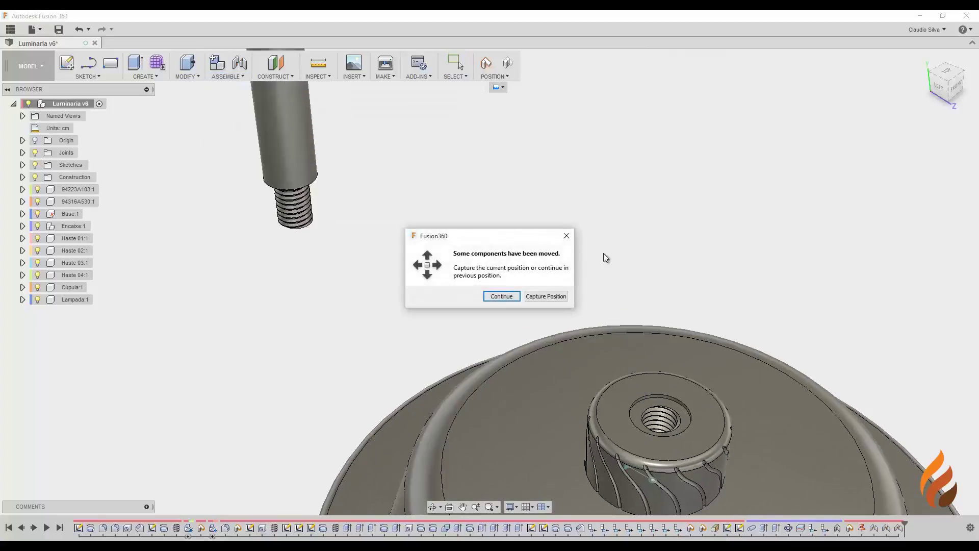
{"action": "left_click", "coordinate": [550, 301]}
Place the first joint origin at the centre of the short rod's shoulder face, where its thread begins
{"action": "middle_click_drag", "start_coordinate": [318, 230], "coordinate": [526, 384]}
{"action": "middle_click_drag", "start_coordinate": [541, 339], "coordinate": [547, 284], "text": "shift"}
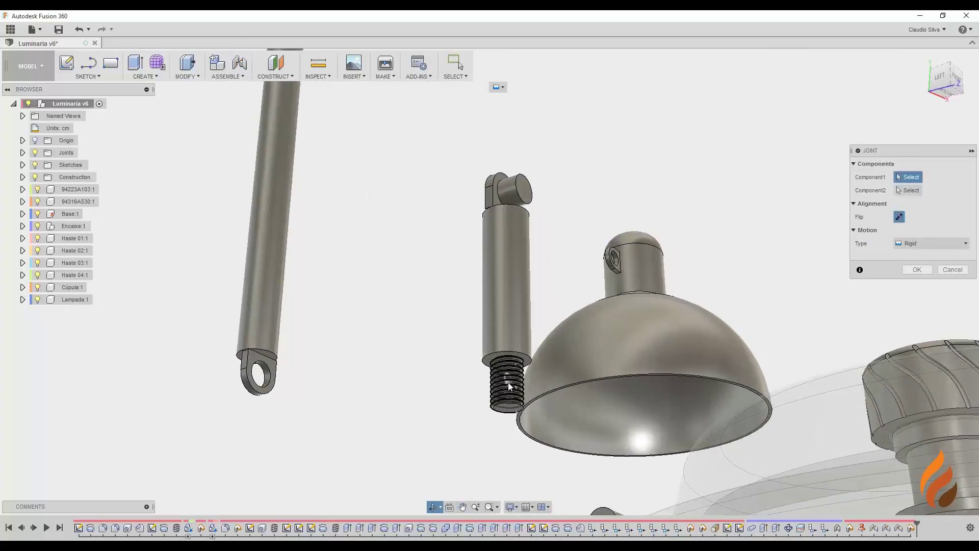
{"action": "scroll", "coordinate": [525, 363], "scroll_direction": "up", "scroll_amount": 3}
{"action": "middle_click_drag", "start_coordinate": [483, 281], "coordinate": [454, 224]}
{"action": "middle_click_drag", "start_coordinate": [504, 299], "coordinate": [503, 284], "text": "shift"}
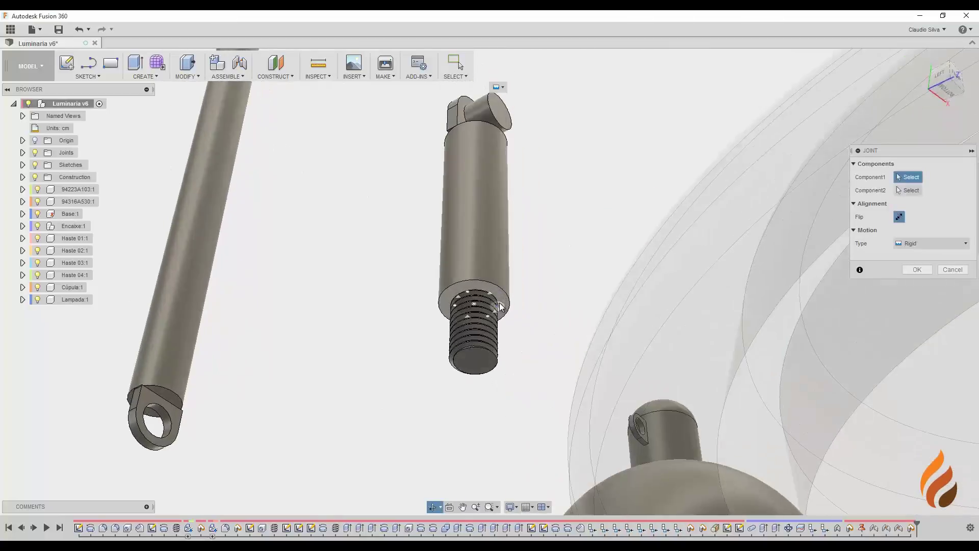
{"action": "scroll", "coordinate": [501, 301], "scroll_direction": "up", "scroll_amount": 3}
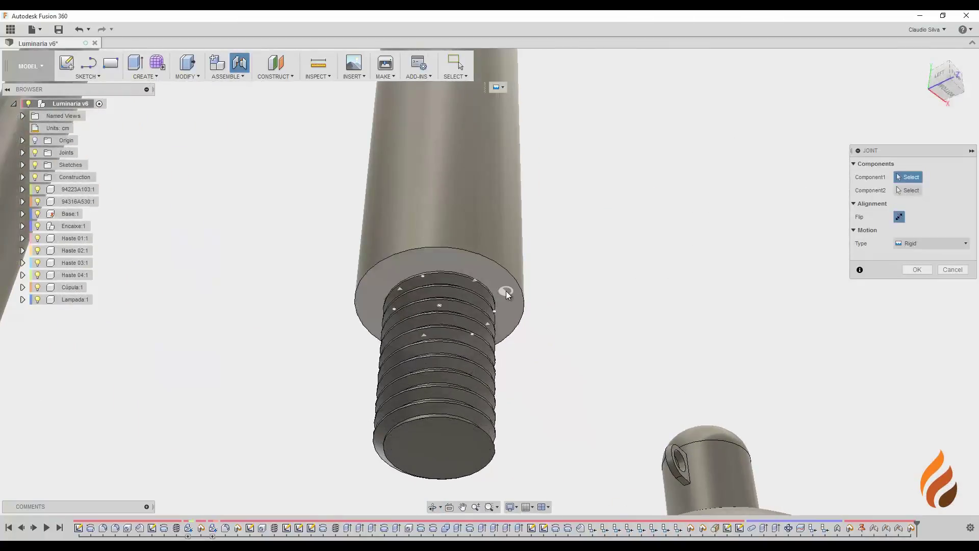
{"action": "left_click", "coordinate": [507, 291]}
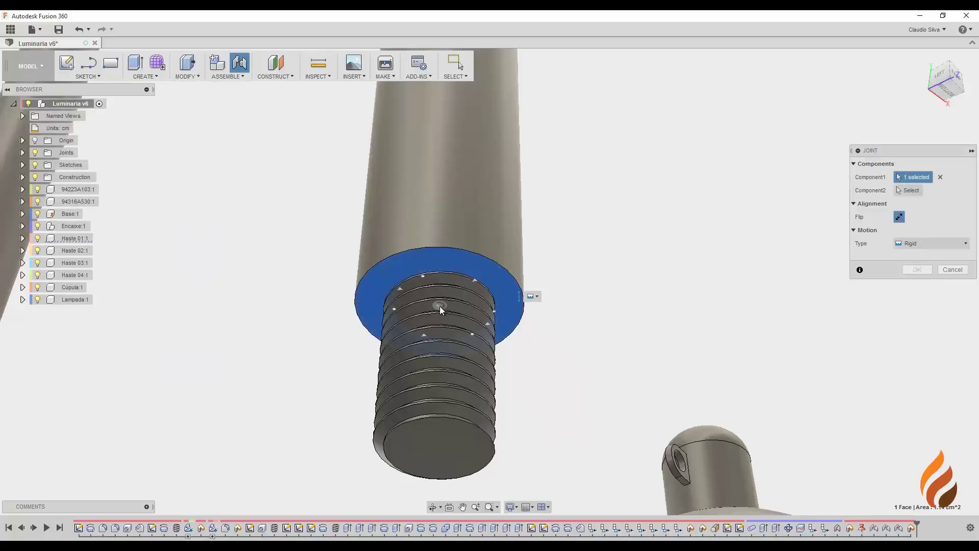
{"action": "left_click", "coordinate": [440, 306]}
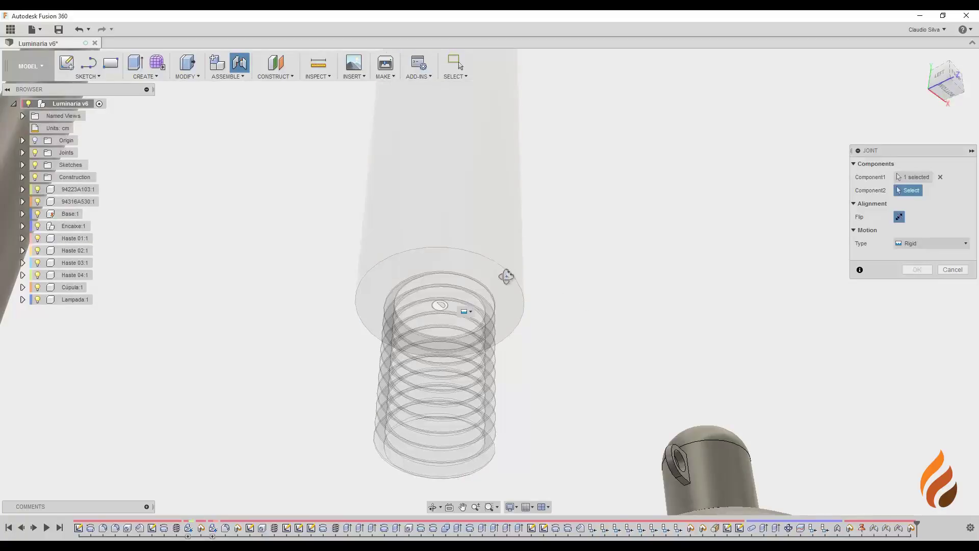
Place the second joint origin at the centre of the recessed face around the Encaixe connector's threaded hole
{"action": "middle_click_drag", "start_coordinate": [507, 277], "coordinate": [537, 311], "text": "shift"}
{"action": "scroll", "coordinate": [461, 265], "scroll_direction": "down", "scroll_amount": 1}
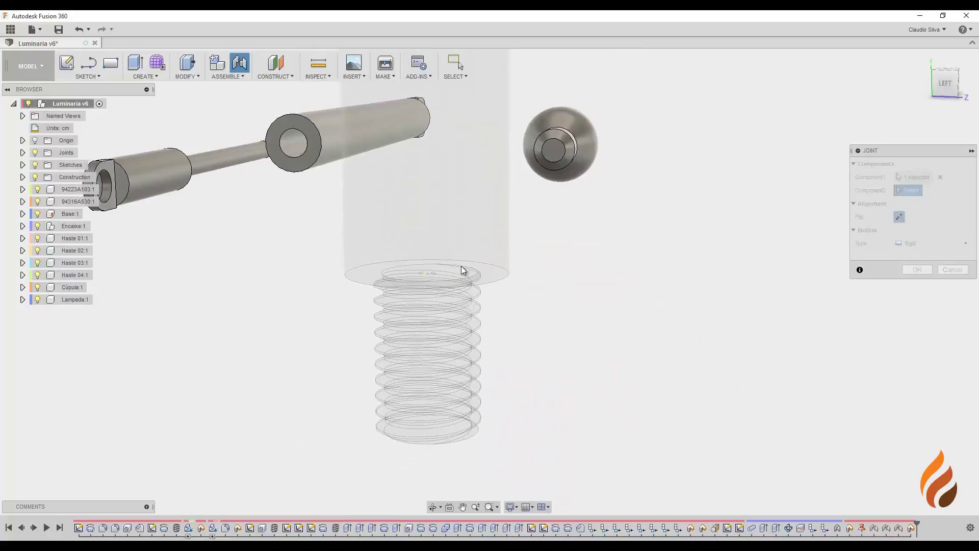
{"action": "scroll", "coordinate": [462, 265], "scroll_direction": "down", "scroll_amount": 5}
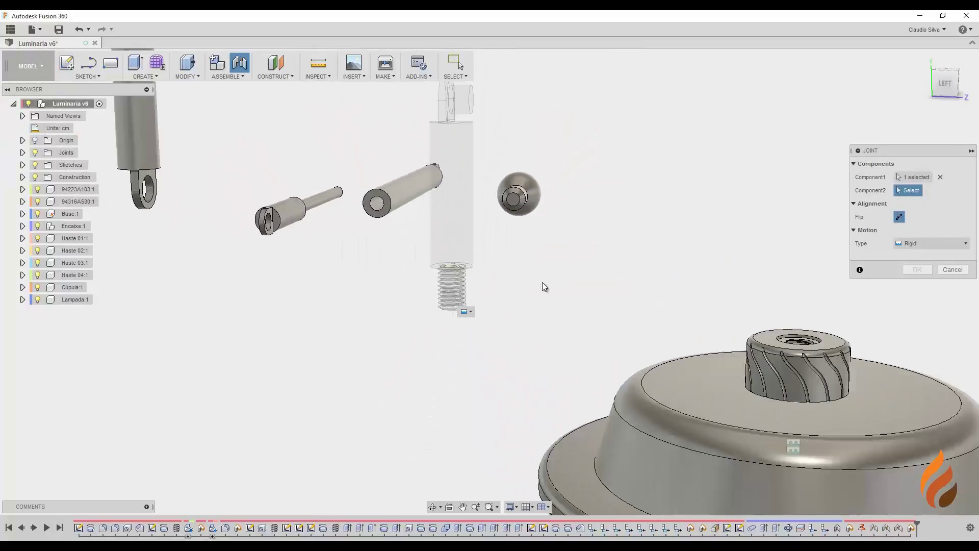
{"action": "middle_click_drag", "start_coordinate": [666, 322], "coordinate": [508, 318]}
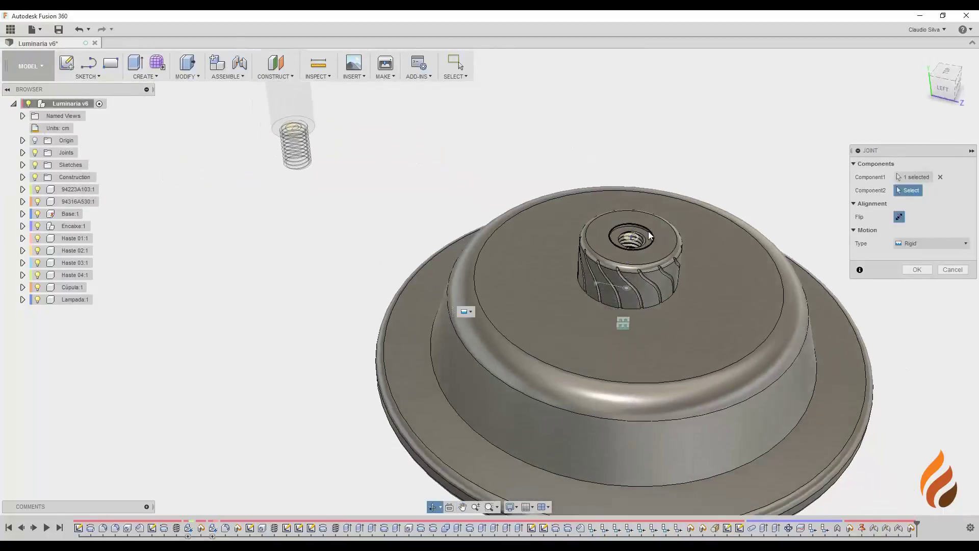
{"action": "scroll", "coordinate": [651, 237], "scroll_direction": "up", "scroll_amount": 6}
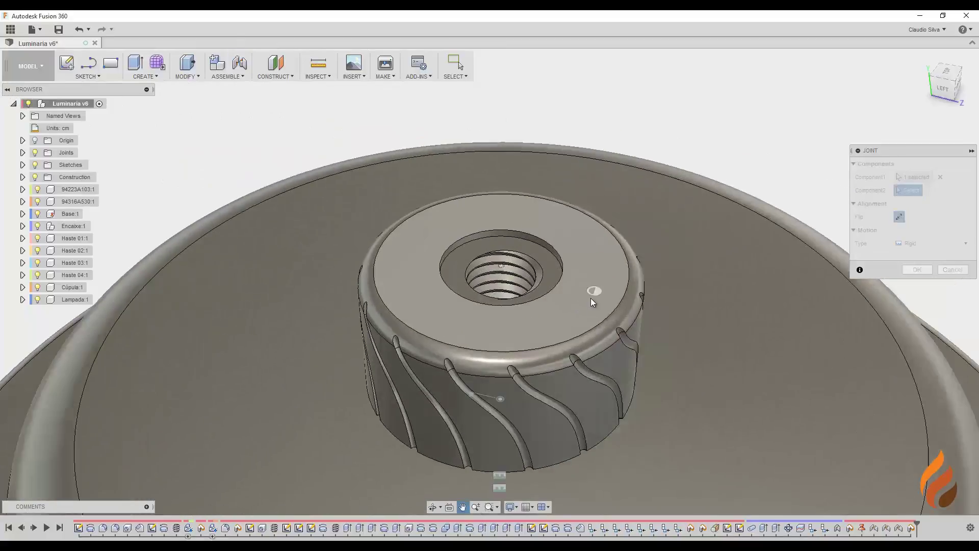
{"action": "scroll", "coordinate": [504, 293], "scroll_direction": "up", "scroll_amount": 4}
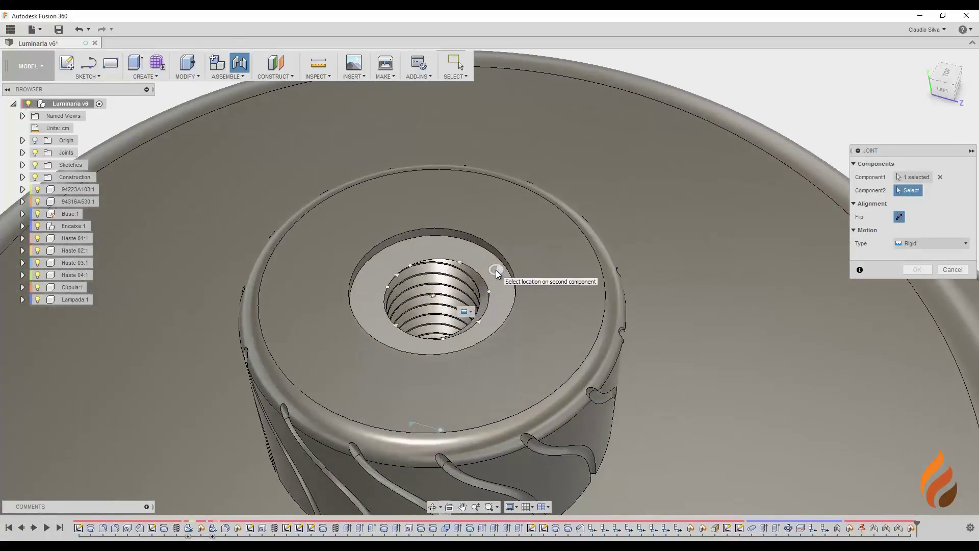
{"action": "left_click", "coordinate": [496, 271]}
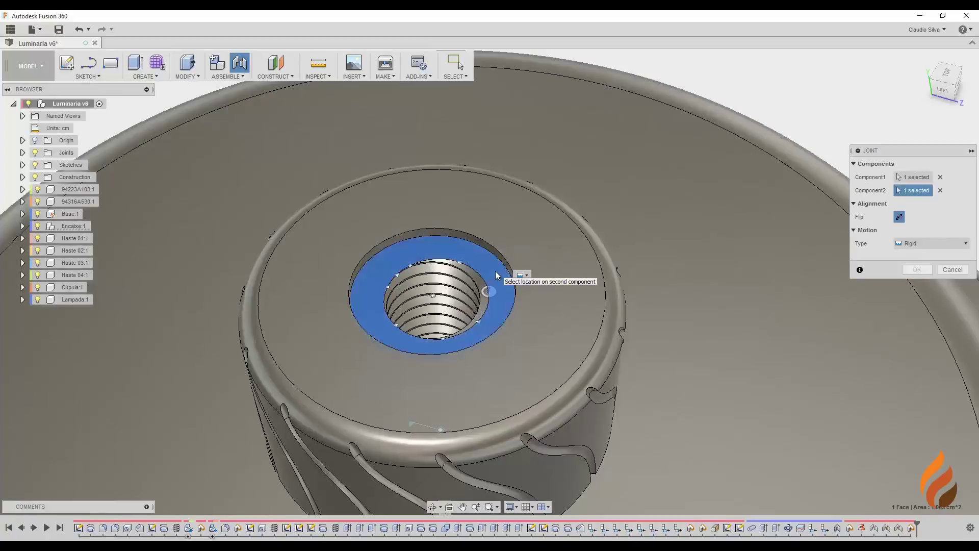
{"action": "left_click", "coordinate": [436, 297]}
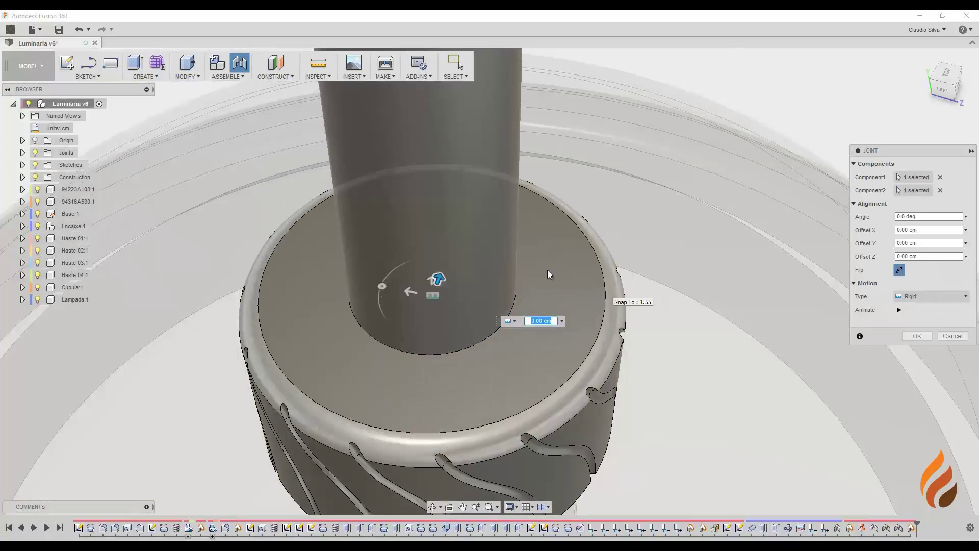
Keep the joint between the short rod and connector as Rigid and accept it
{"action": "scroll", "coordinate": [422, 253], "scroll_direction": "down", "scroll_amount": 5}
{"action": "middle_click_drag", "start_coordinate": [429, 258], "coordinate": [433, 250]}
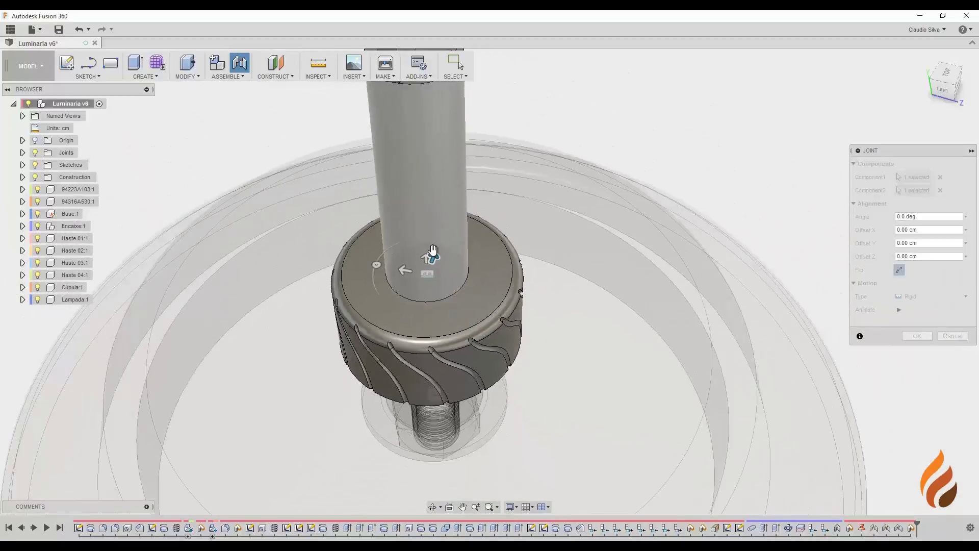
{"action": "scroll", "coordinate": [432, 252], "scroll_direction": "down", "scroll_amount": 5}
{"action": "scroll", "coordinate": [461, 305], "scroll_direction": "up", "scroll_amount": 4}
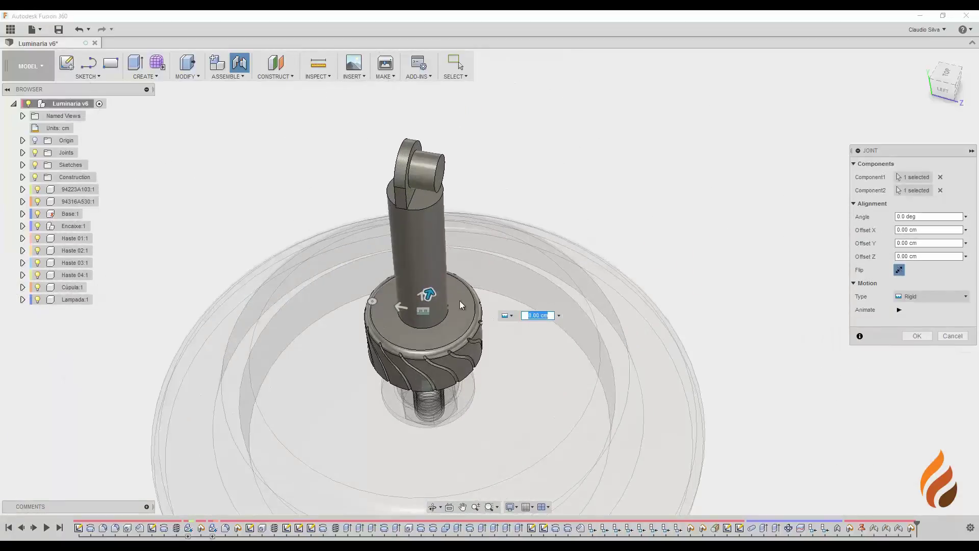
{"action": "left_click", "coordinate": [943, 297]}
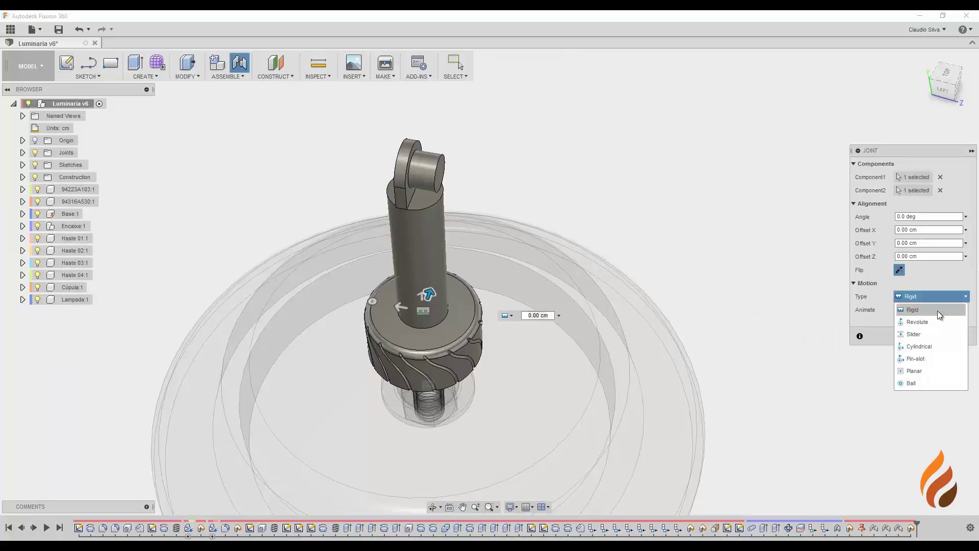
{"action": "left_click", "coordinate": [935, 310]}
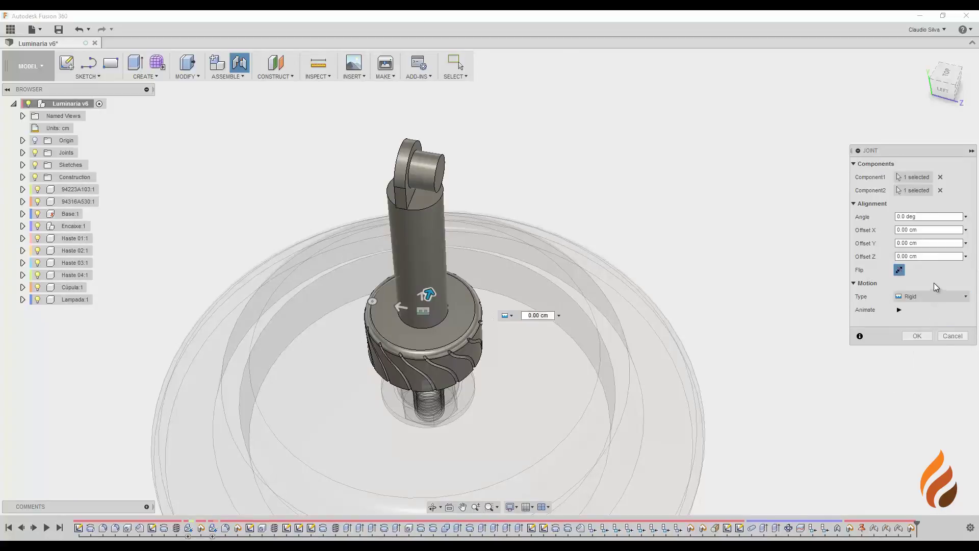
{"action": "left_click", "coordinate": [918, 340]}
Rotate the connector together with the short rod on the base and capture the new position
{"action": "scroll", "coordinate": [660, 352], "scroll_direction": "down", "scroll_amount": 4}
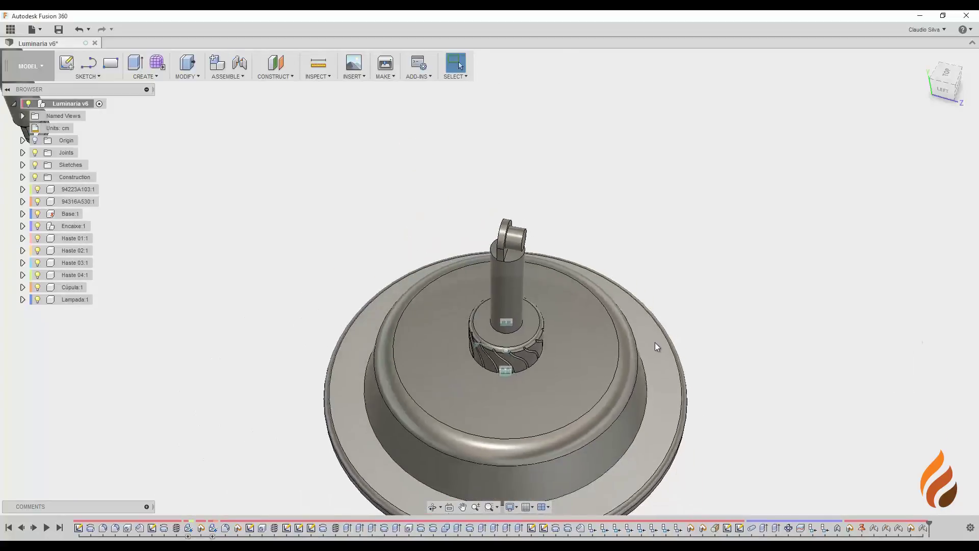
{"action": "middle_click_drag", "start_coordinate": [655, 342], "coordinate": [531, 310], "text": "shift"}
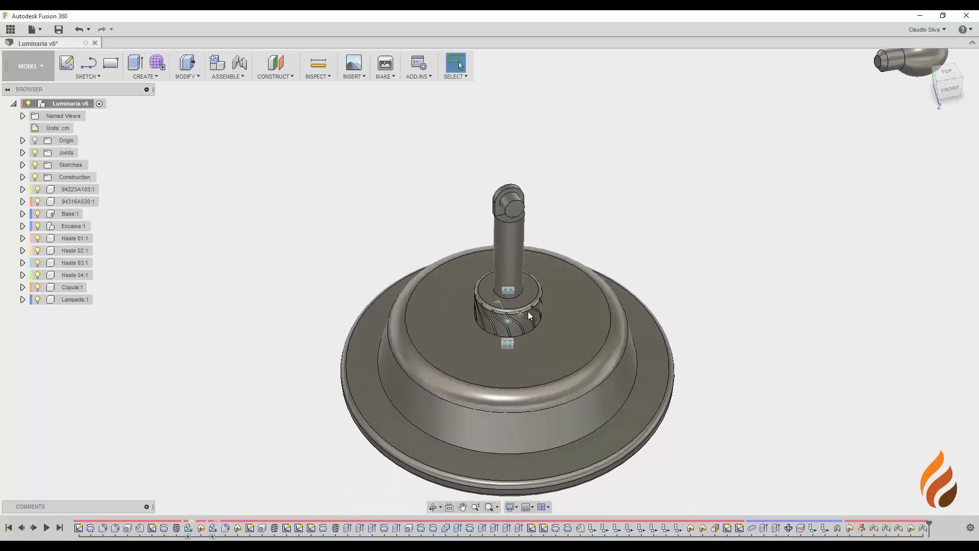
{"action": "left_click_drag", "start_coordinate": [561, 286], "coordinate": [505, 308]}
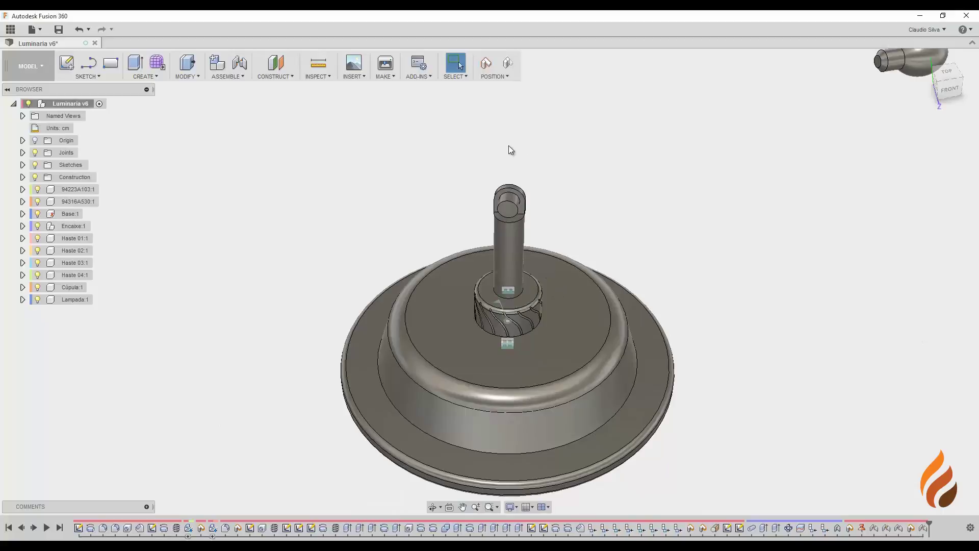
{"action": "left_click", "coordinate": [486, 65]}
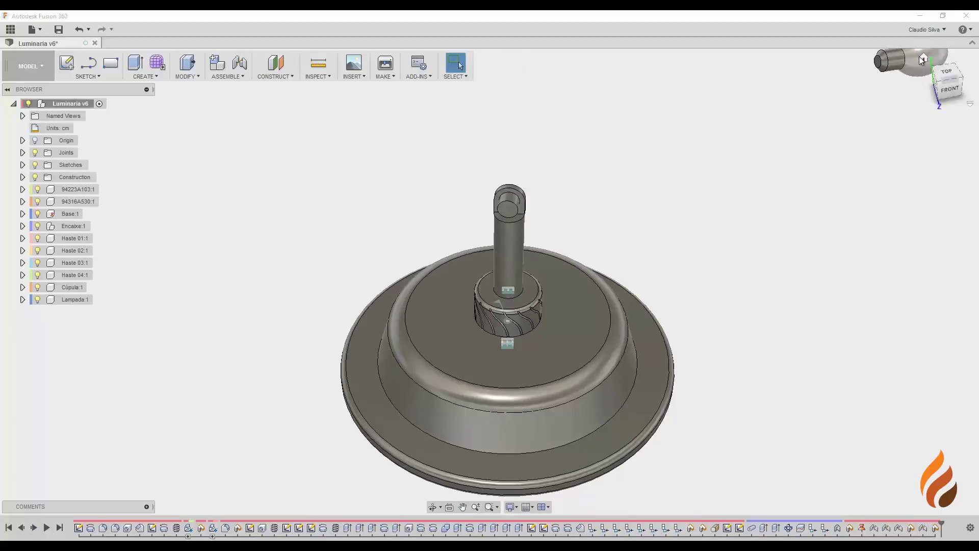
Examine the eyelet at the lower end of the long rod Haste 02 and the pin on the short rod
{"action": "left_click", "coordinate": [924, 59]}
{"action": "middle_click_drag", "start_coordinate": [466, 310], "coordinate": [576, 320], "text": "shift"}
{"action": "scroll", "coordinate": [538, 372], "scroll_direction": "up", "scroll_amount": 5}
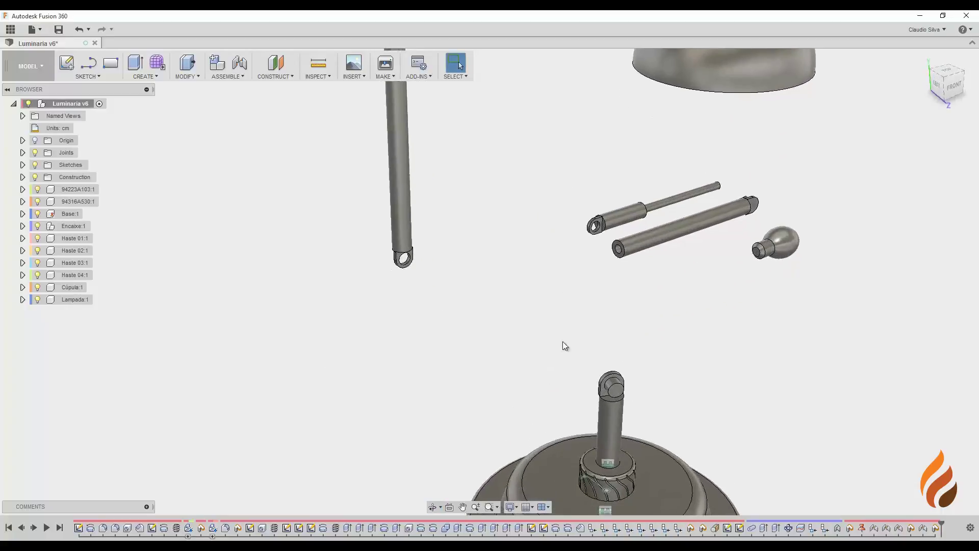
{"action": "middle_click_drag", "start_coordinate": [494, 412], "coordinate": [560, 512]}
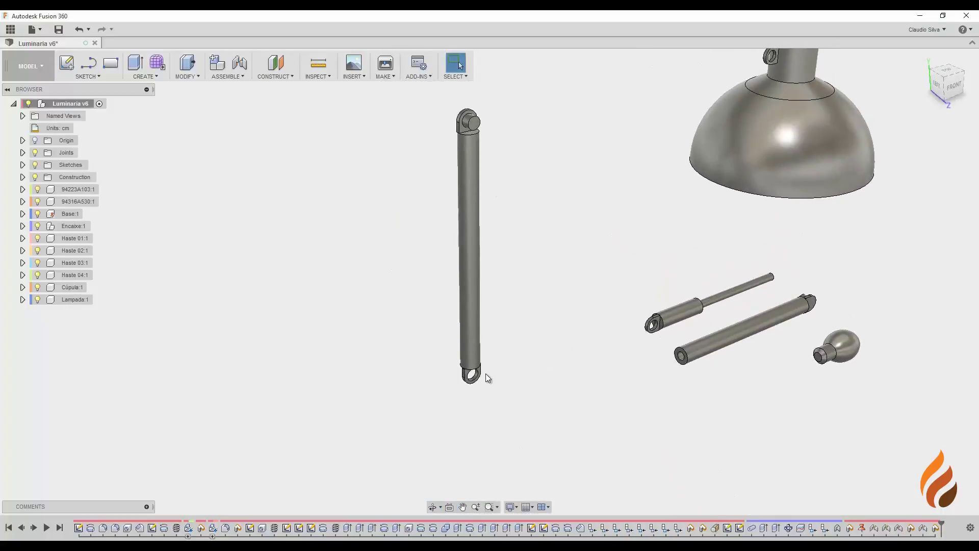
{"action": "middle_click_drag", "start_coordinate": [498, 373], "coordinate": [523, 305]}
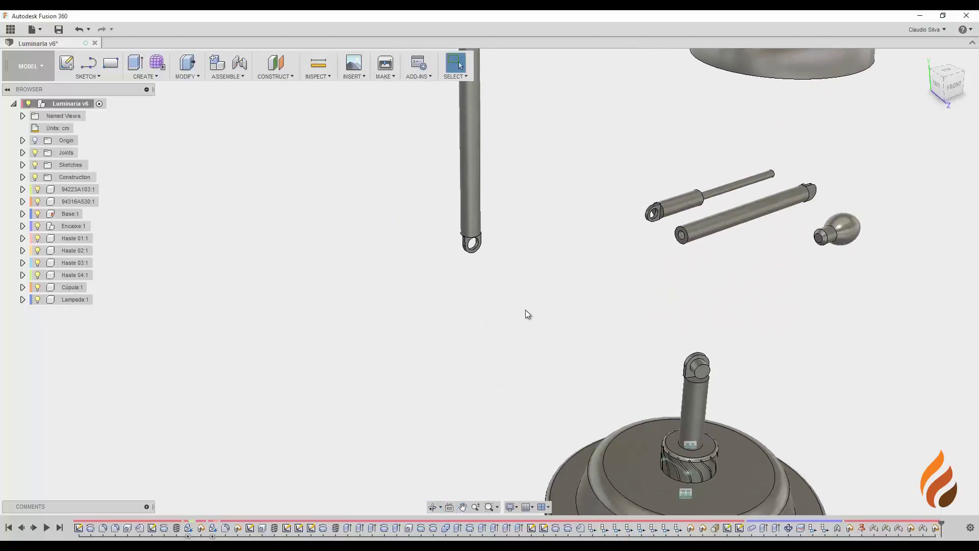
{"action": "scroll", "coordinate": [454, 233], "scroll_direction": "up", "scroll_amount": 3}
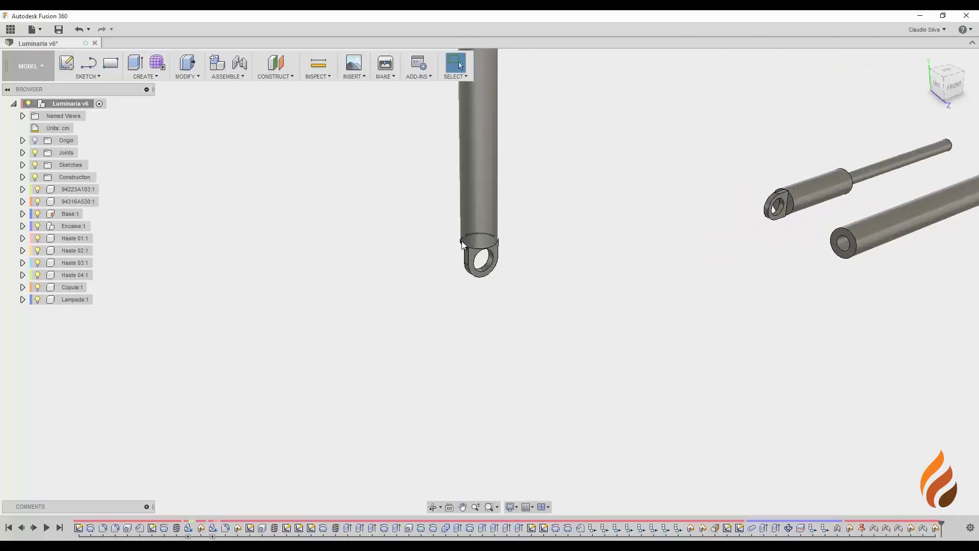
{"action": "middle_click_drag", "start_coordinate": [461, 241], "coordinate": [509, 221], "text": "shift"}
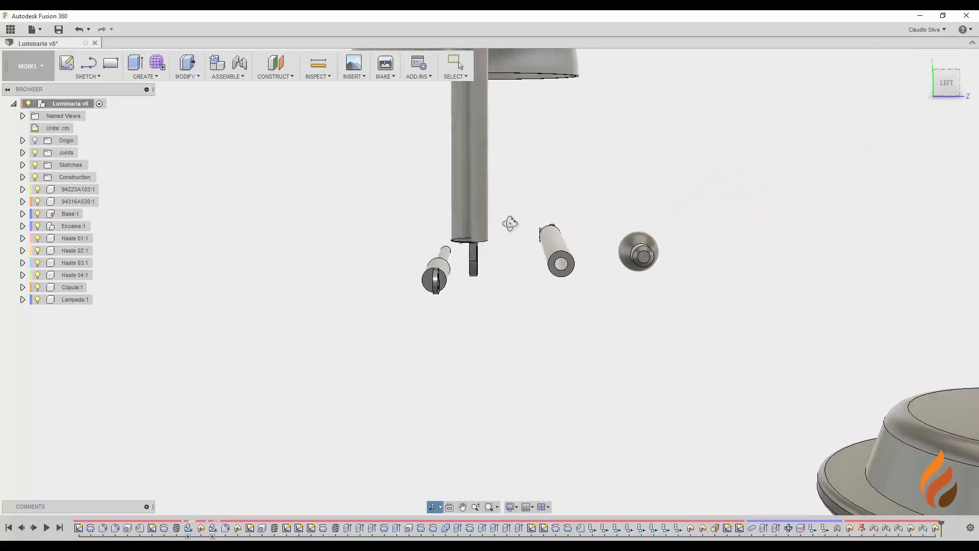
{"action": "scroll", "coordinate": [469, 276], "scroll_direction": "up", "scroll_amount": 3}
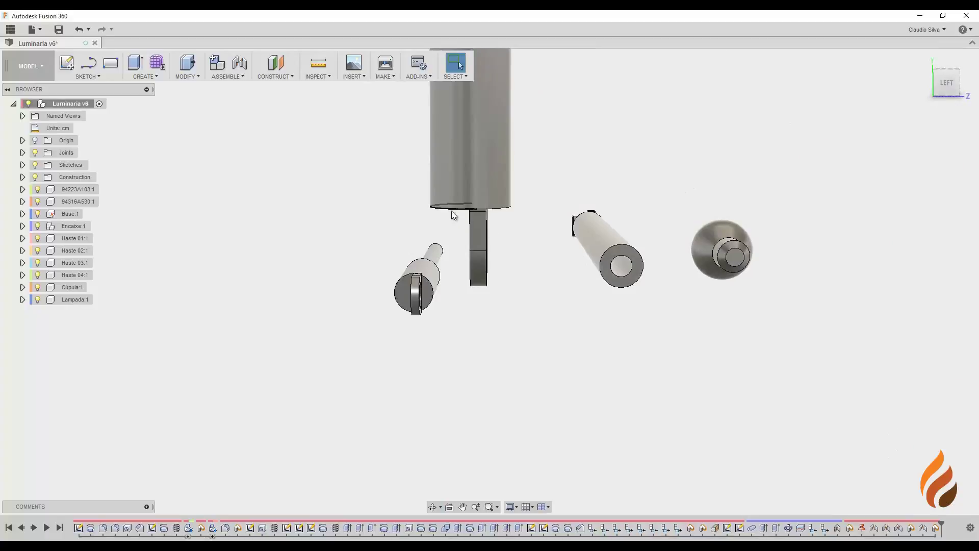
{"action": "middle_click_drag", "start_coordinate": [464, 243], "coordinate": [468, 230], "text": "shift"}
{"action": "scroll", "coordinate": [462, 225], "scroll_direction": "up", "scroll_amount": 2}
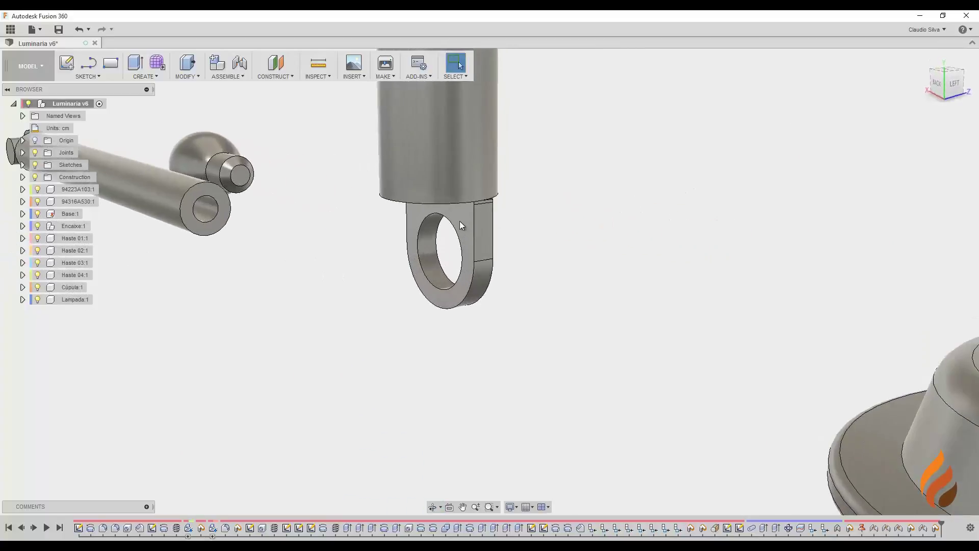
{"action": "scroll", "coordinate": [463, 222], "scroll_direction": "up", "scroll_amount": 2}
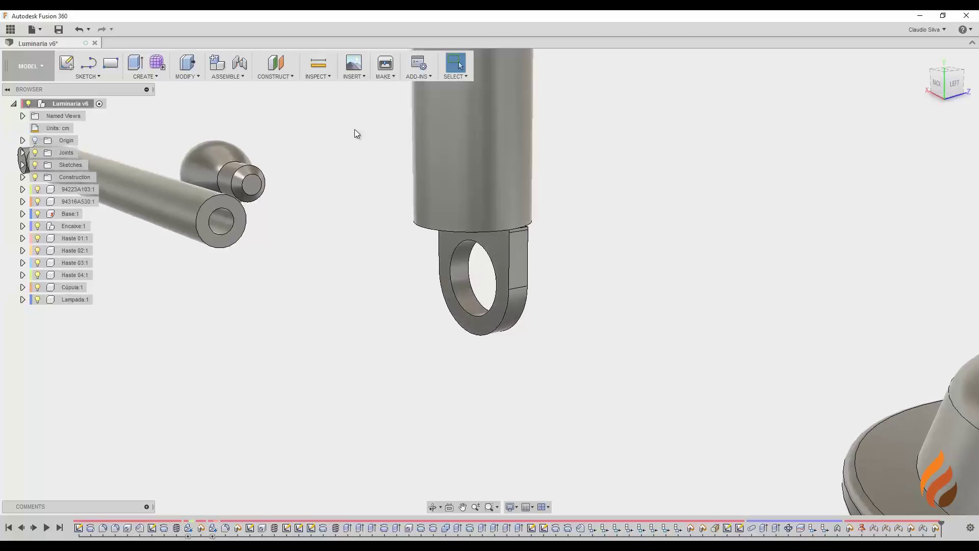
Start a new joint and place its first origin at the centre of the eyelet hole on the flat face of Haste 02
{"action": "left_click", "coordinate": [241, 77]}
{"action": "left_click", "coordinate": [240, 99]}
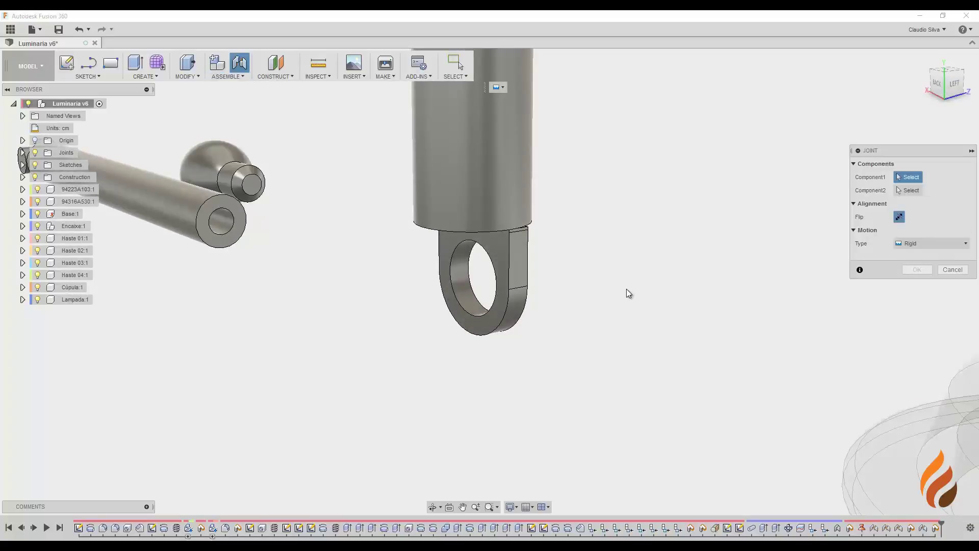
{"action": "scroll", "coordinate": [521, 274], "scroll_direction": "up", "scroll_amount": 3}
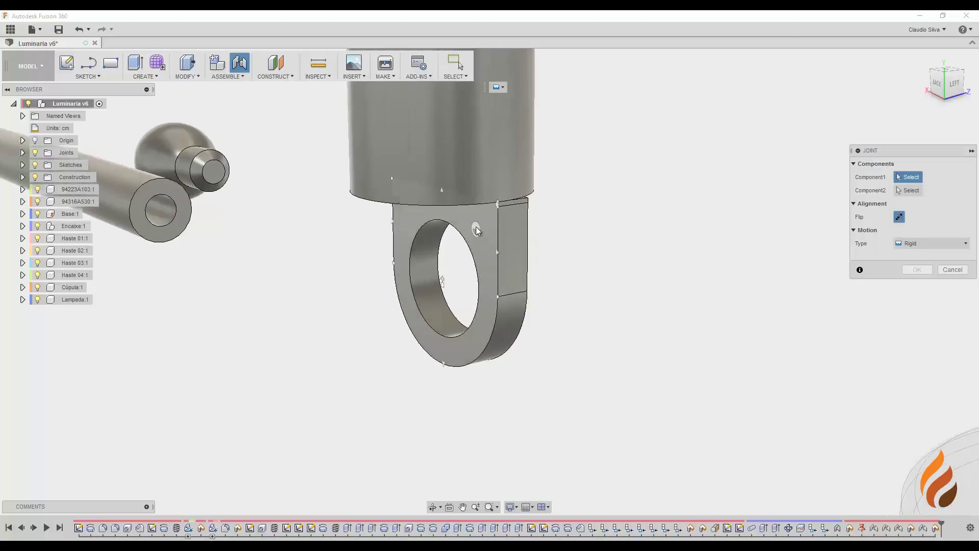
{"action": "left_click", "coordinate": [476, 226]}
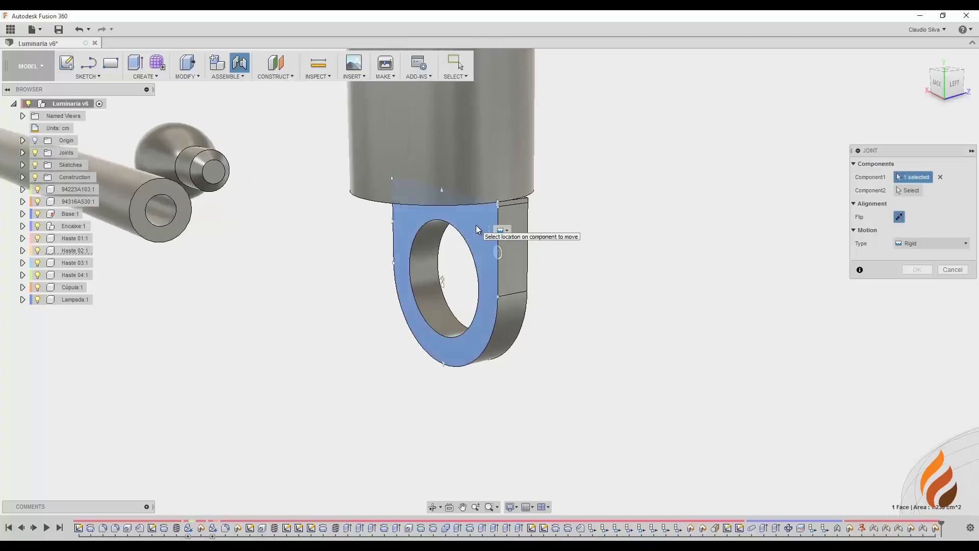
{"action": "left_click", "coordinate": [442, 279]}
Set the second joint origin on the short rod's flat lug face, centred around its pin
{"action": "scroll", "coordinate": [519, 295], "scroll_direction": "down", "scroll_amount": 5}
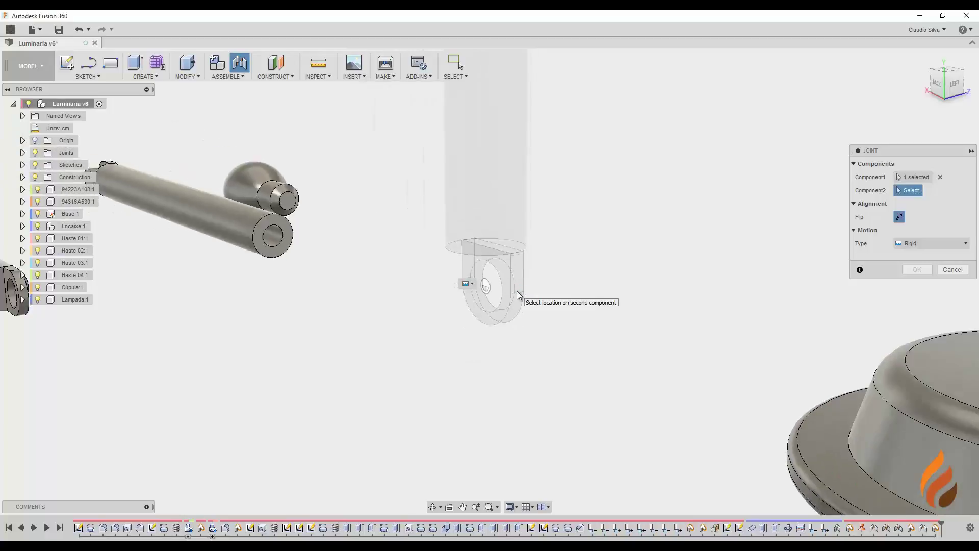
{"action": "middle_click_drag", "start_coordinate": [628, 317], "coordinate": [326, 298]}
{"action": "middle_click_drag", "start_coordinate": [740, 218], "coordinate": [596, 239]}
{"action": "scroll", "coordinate": [673, 207], "scroll_direction": "up", "scroll_amount": 6}
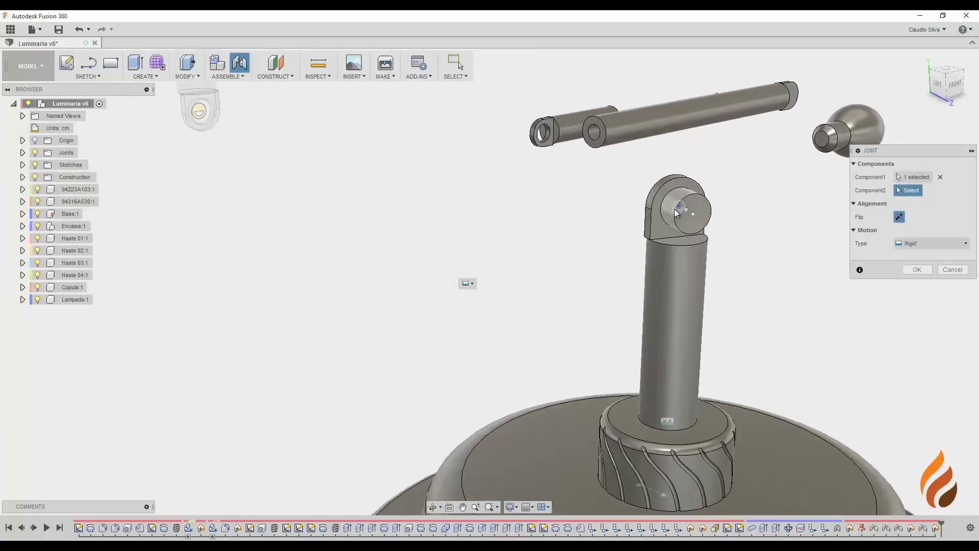
{"action": "scroll", "coordinate": [625, 254], "scroll_direction": "up", "scroll_amount": 1}
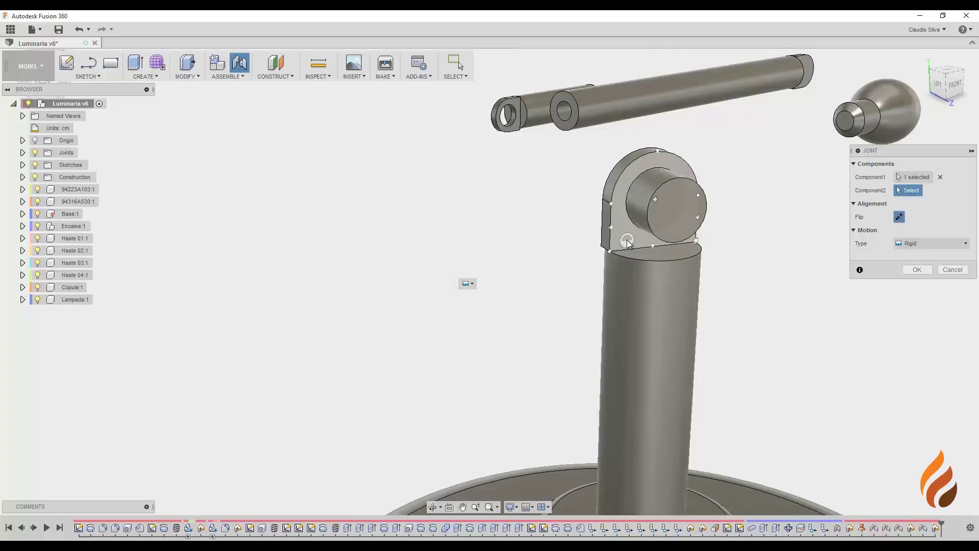
{"action": "left_click", "coordinate": [628, 242]}
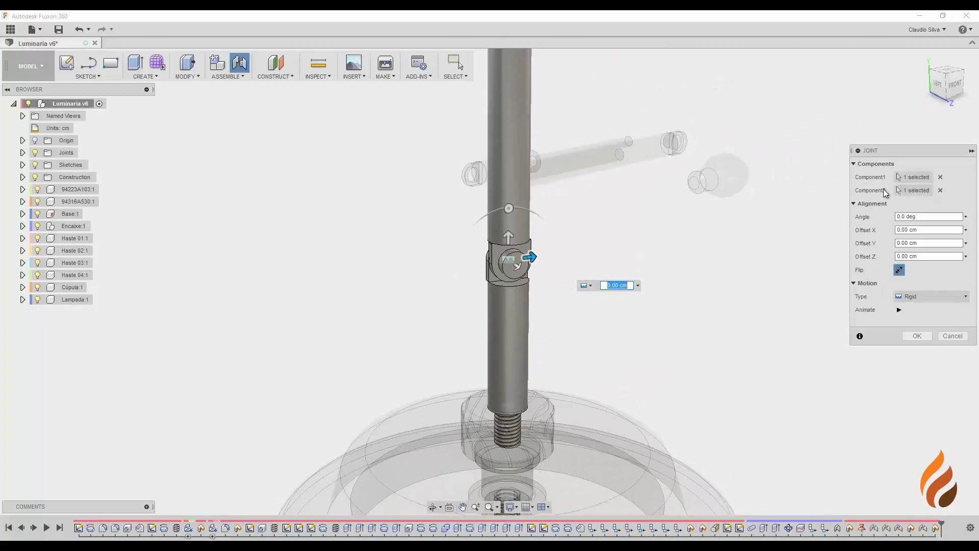
Set the motion type to Revolute and create the joint between the long rod Haste 02 and the short rod
{"action": "left_click", "coordinate": [942, 298]}
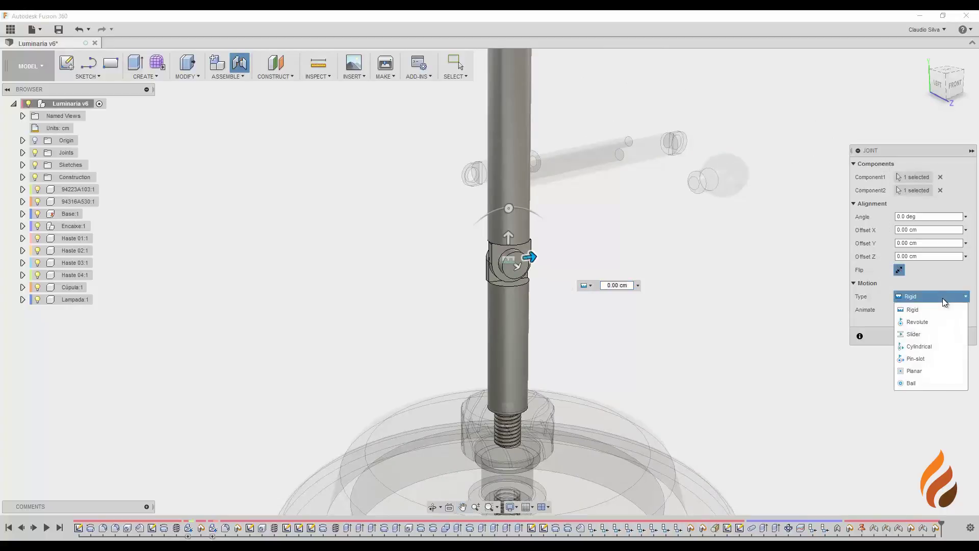
{"action": "left_click", "coordinate": [938, 324]}
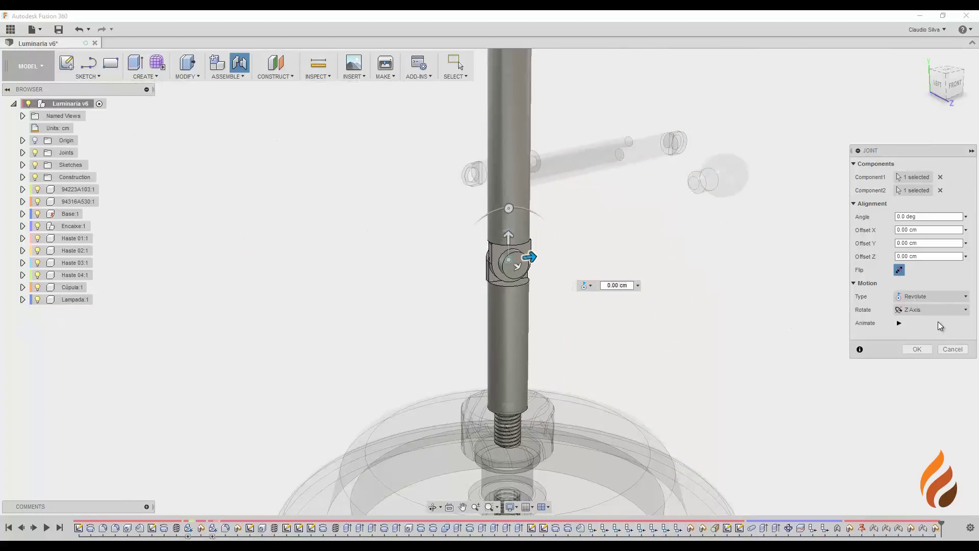
{"action": "left_click", "coordinate": [918, 349]}
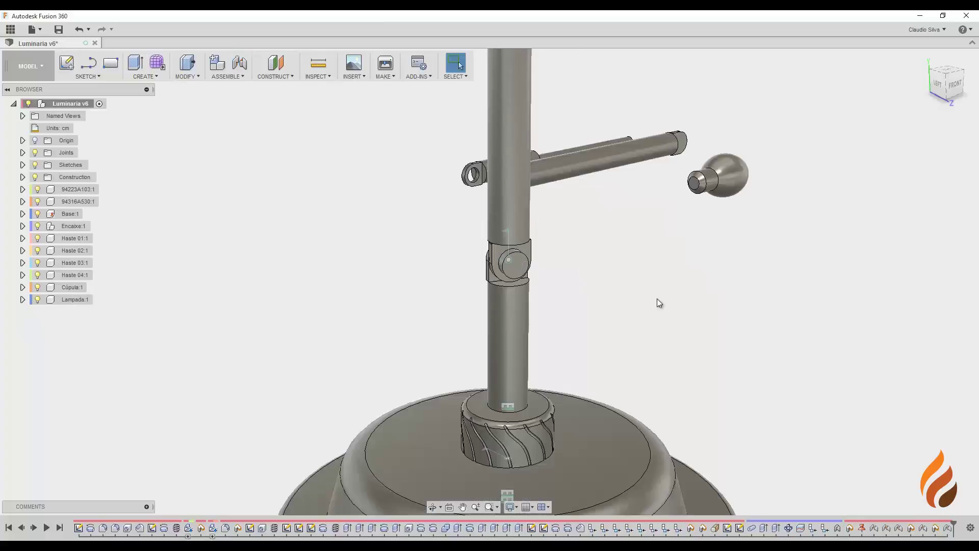
Limit the new revolute joint's rotation to a minimum of -90 and a maximum of 20 degrees
{"action": "scroll", "coordinate": [607, 273], "scroll_direction": "up", "scroll_amount": 2}
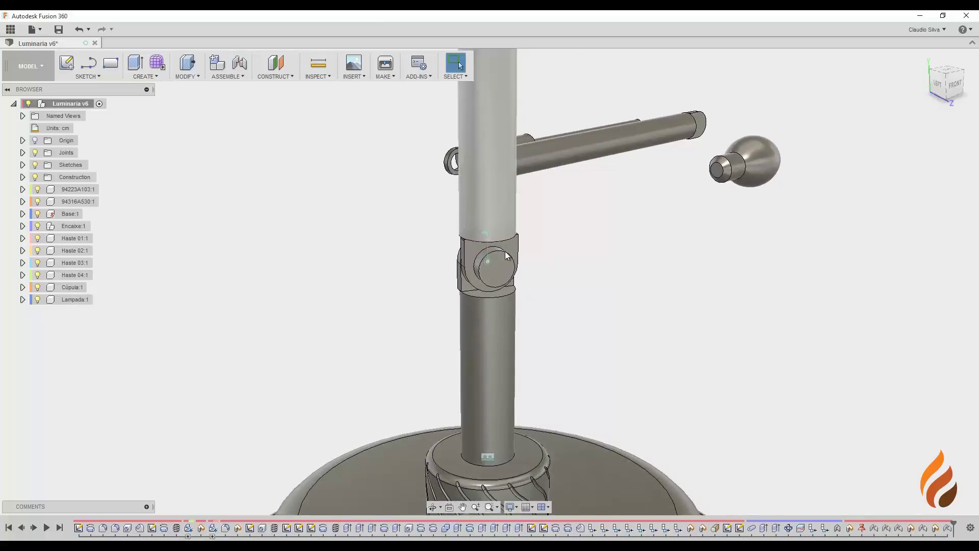
{"action": "scroll", "coordinate": [558, 299], "scroll_direction": "down", "scroll_amount": 8}
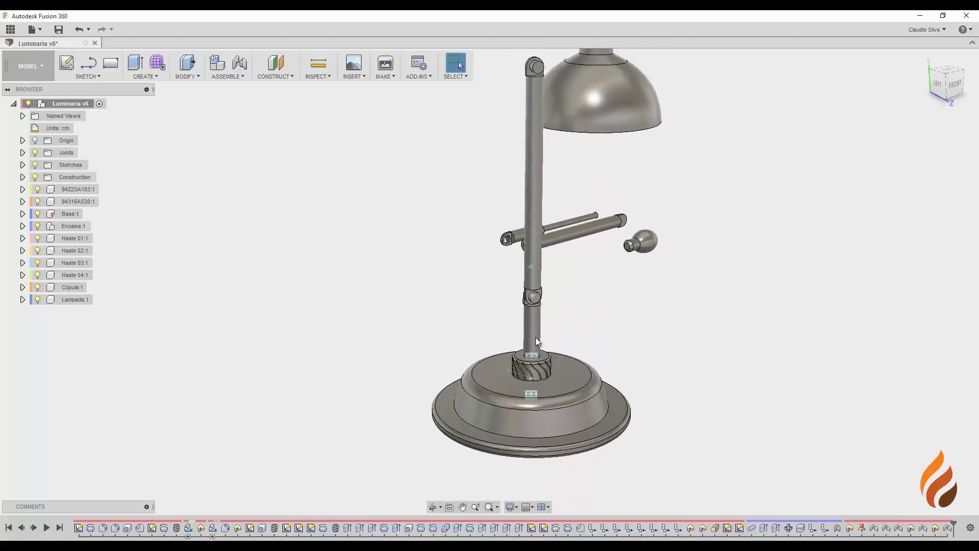
{"action": "middle_click_drag", "start_coordinate": [535, 337], "coordinate": [519, 363]}
{"action": "middle_click_drag", "start_coordinate": [610, 272], "coordinate": [599, 276], "text": "shift"}
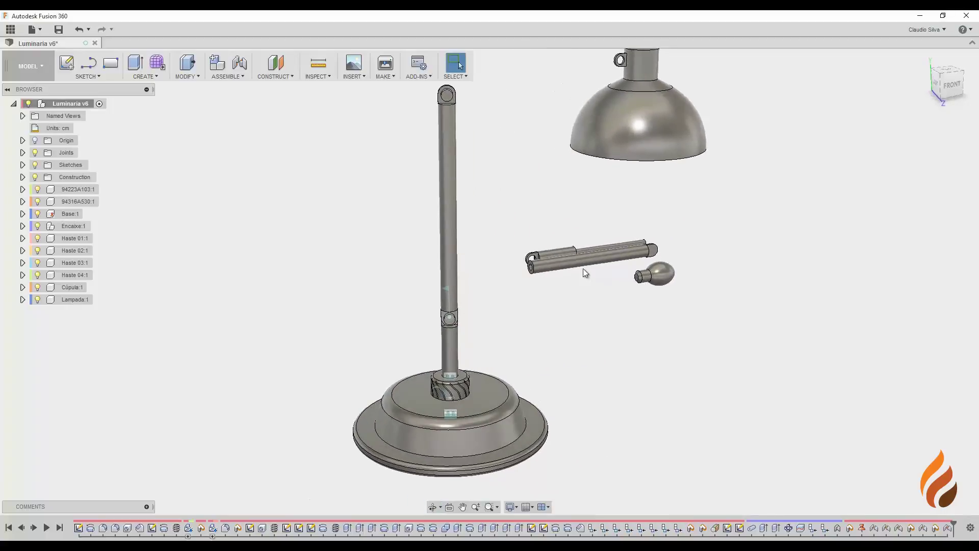
{"action": "scroll", "coordinate": [456, 298], "scroll_direction": "up", "scroll_amount": 5}
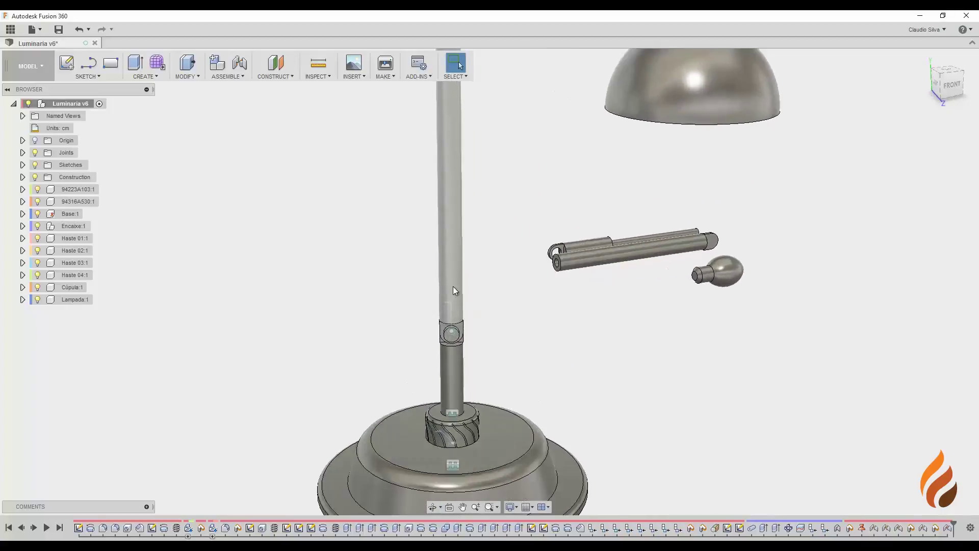
{"action": "middle_click_drag", "start_coordinate": [486, 329], "coordinate": [487, 320], "text": "shift"}
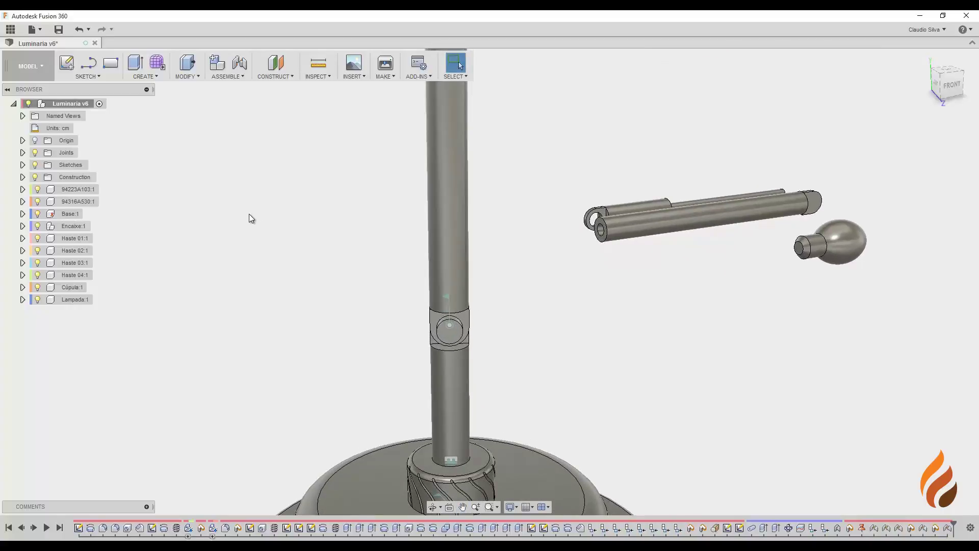
{"action": "left_click", "coordinate": [22, 152]}
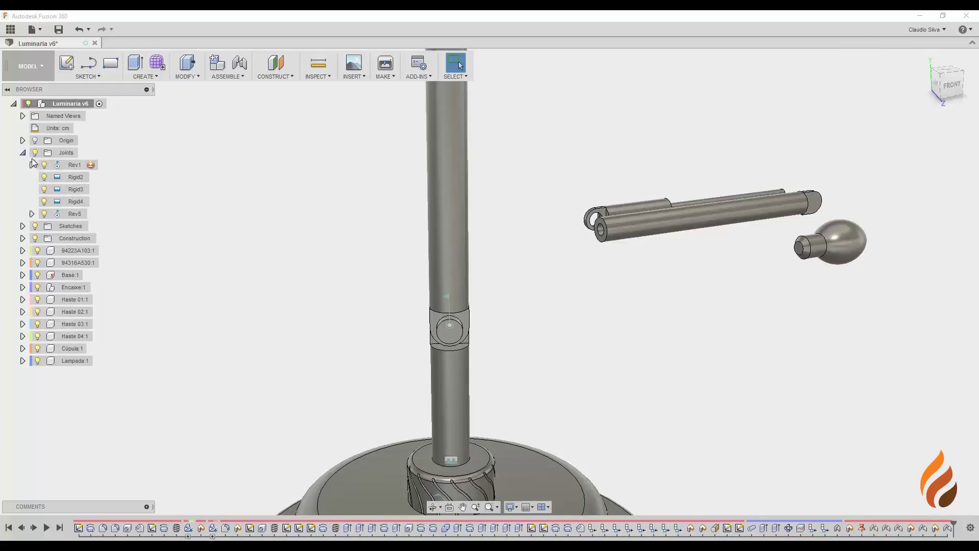
{"action": "left_click", "coordinate": [90, 216]}
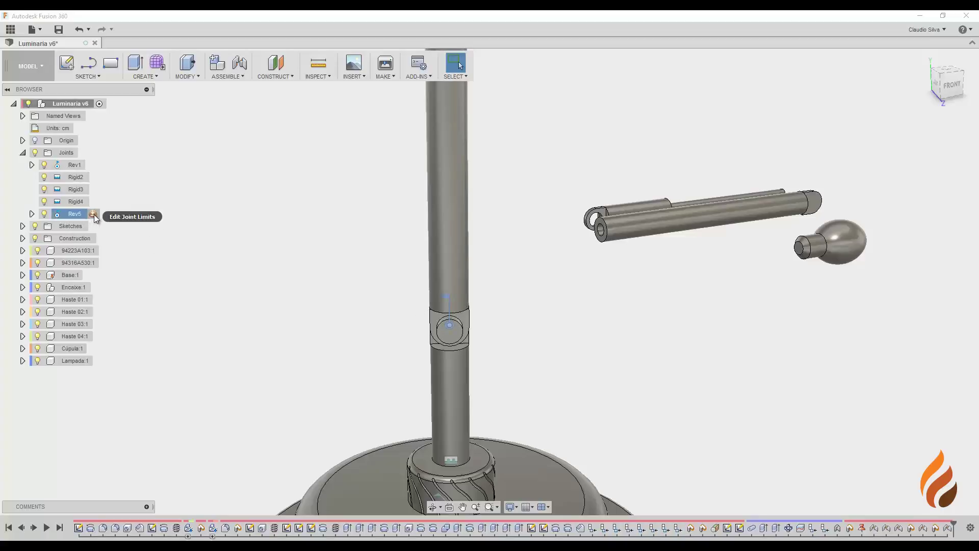
{"action": "left_click", "coordinate": [94, 214]}
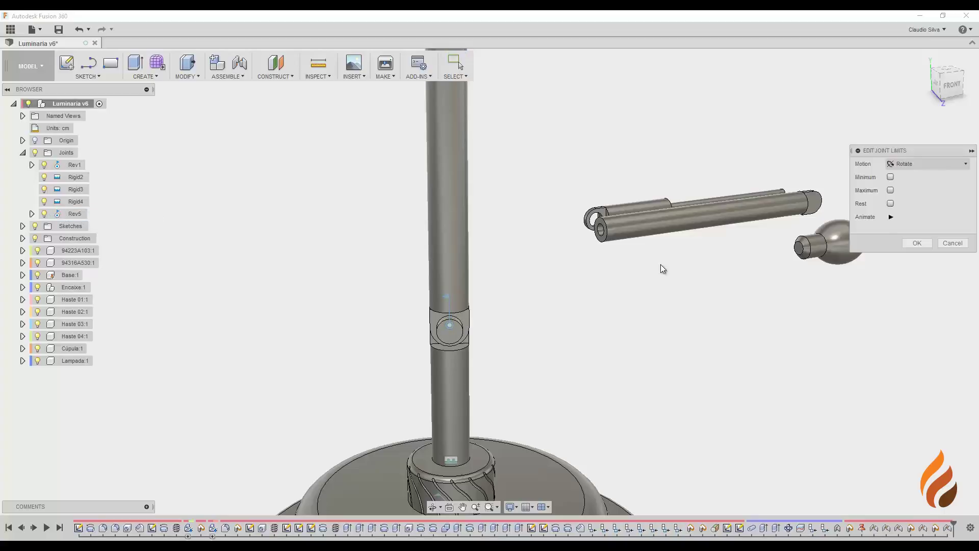
{"action": "left_click_drag", "start_coordinate": [932, 149], "coordinate": [669, 102]}
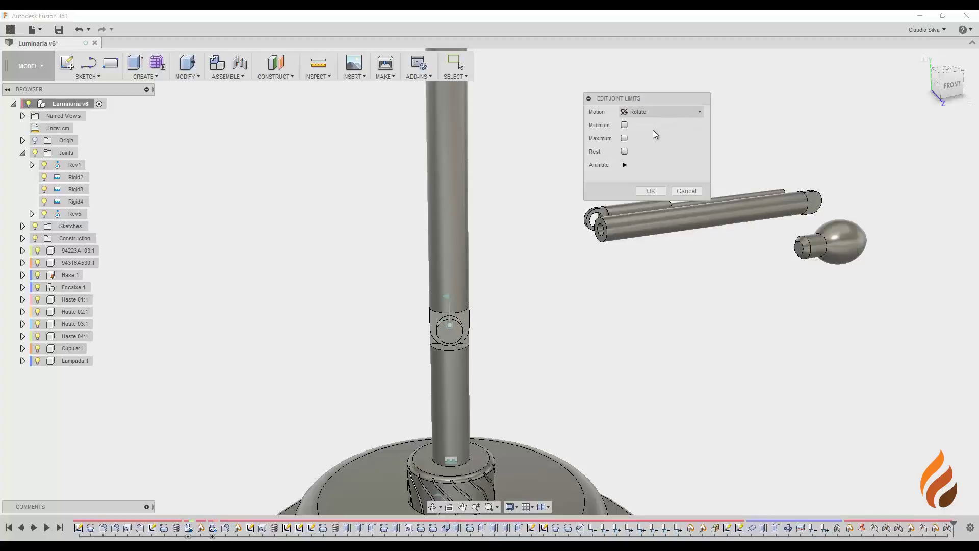
{"action": "left_click", "coordinate": [625, 125]}
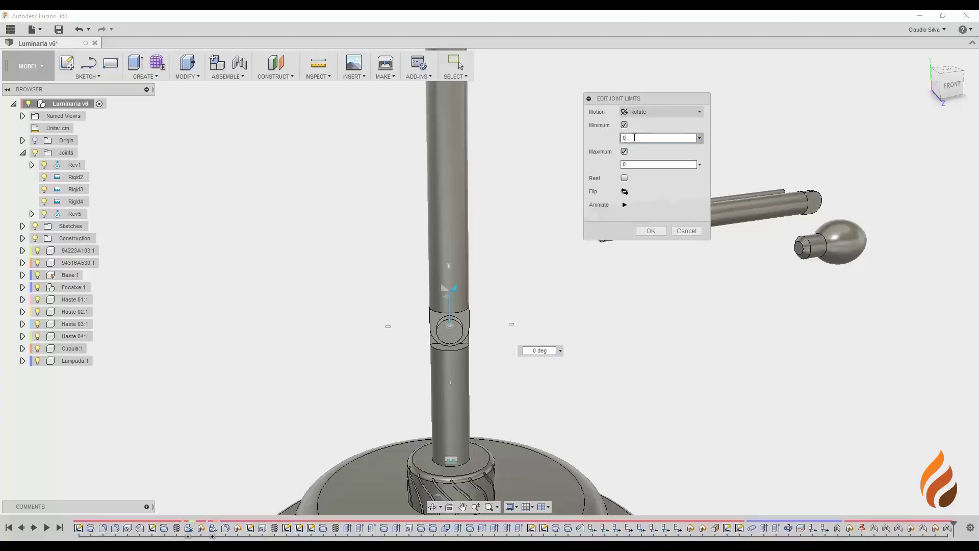
{"action": "left_click_drag", "start_coordinate": [631, 138], "coordinate": [609, 136]}
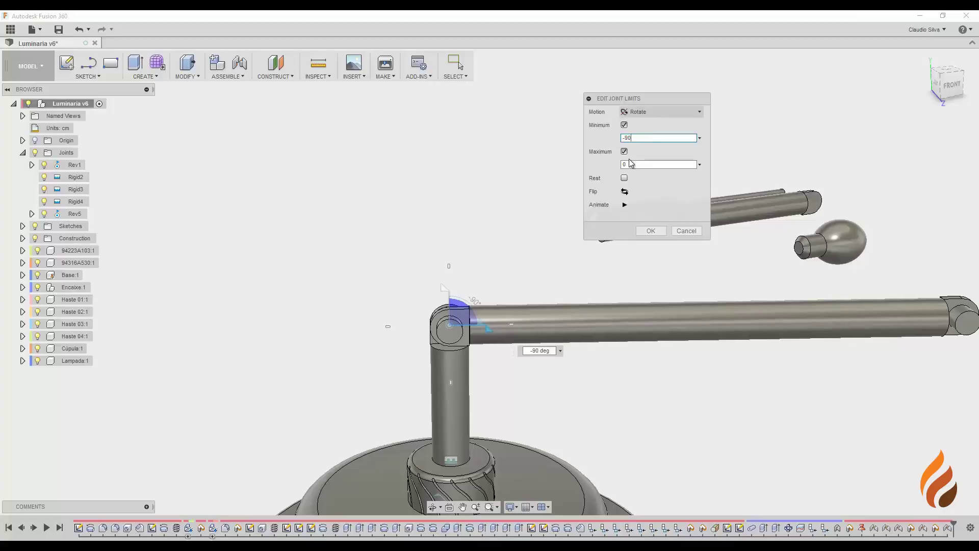
{"action": "left_click_drag", "start_coordinate": [630, 165], "coordinate": [618, 164]}
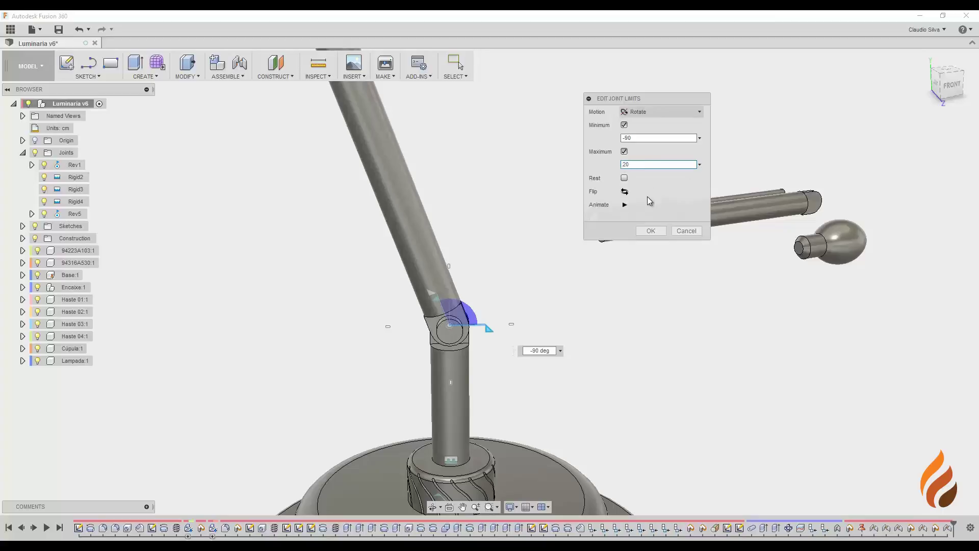
Animate the limited rotation of the long rod, stop the preview and apply the joint limits
{"action": "left_click", "coordinate": [625, 205]}
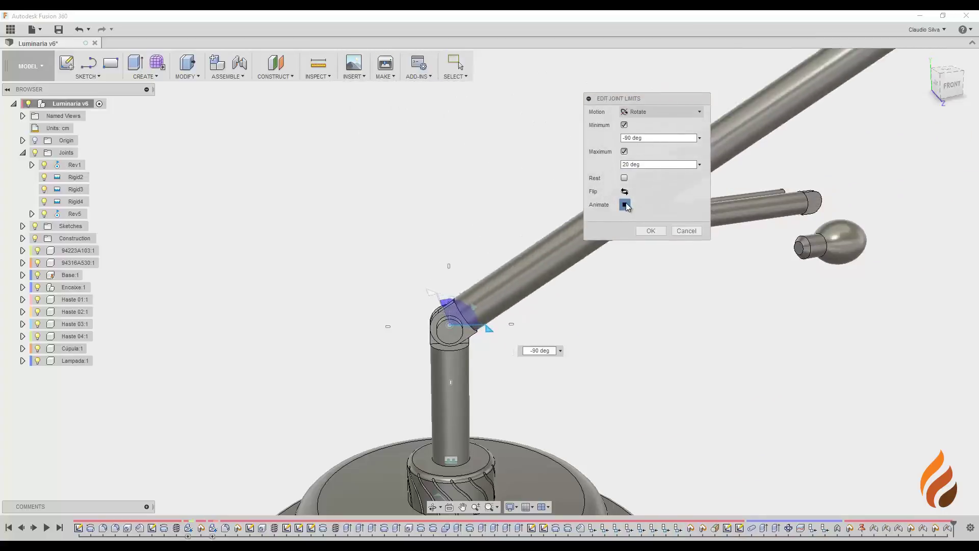
{"action": "left_click", "coordinate": [624, 206]}
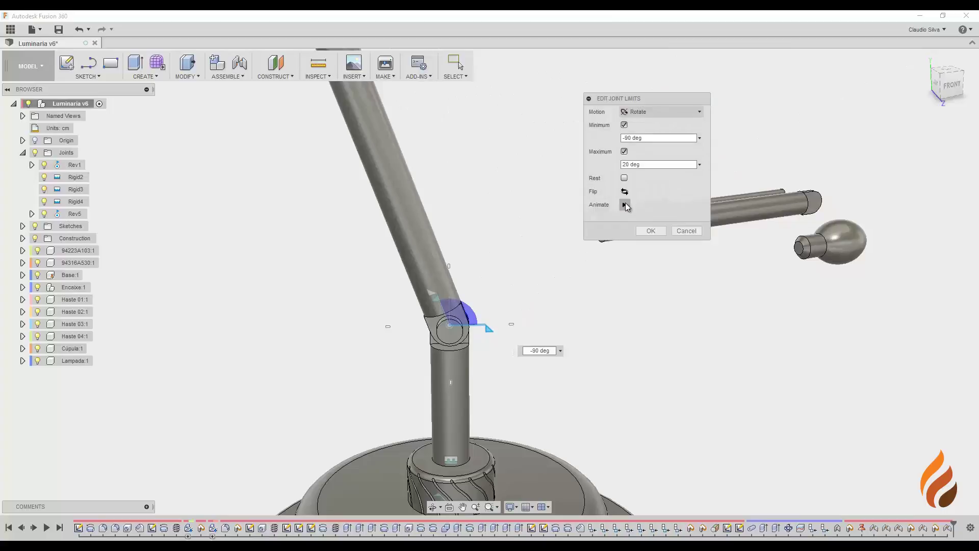
{"action": "left_click", "coordinate": [643, 233]}
Move the loose hollow rod and the loose eyelet rod closer to the lamp base
{"action": "scroll", "coordinate": [548, 306], "scroll_direction": "down", "scroll_amount": 5}
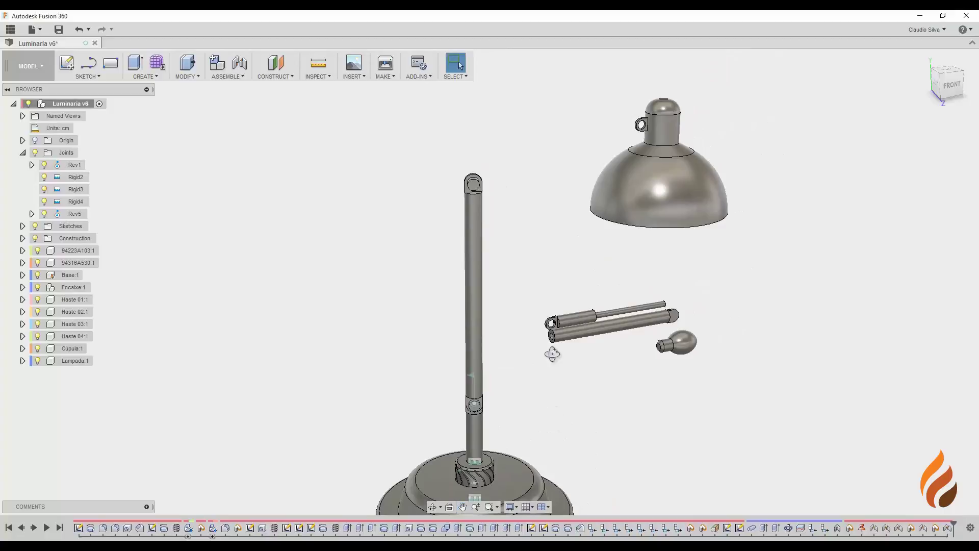
{"action": "mouse_move", "coordinate": [551, 354]}
{"action": "middle_mouse_down", "text": "shift"}
{"action": "mouse_move", "coordinate": [521, 374]}
{"action": "mouse_move", "coordinate": [565, 349]}
{"action": "middle_mouse_up", "text": "shift"}
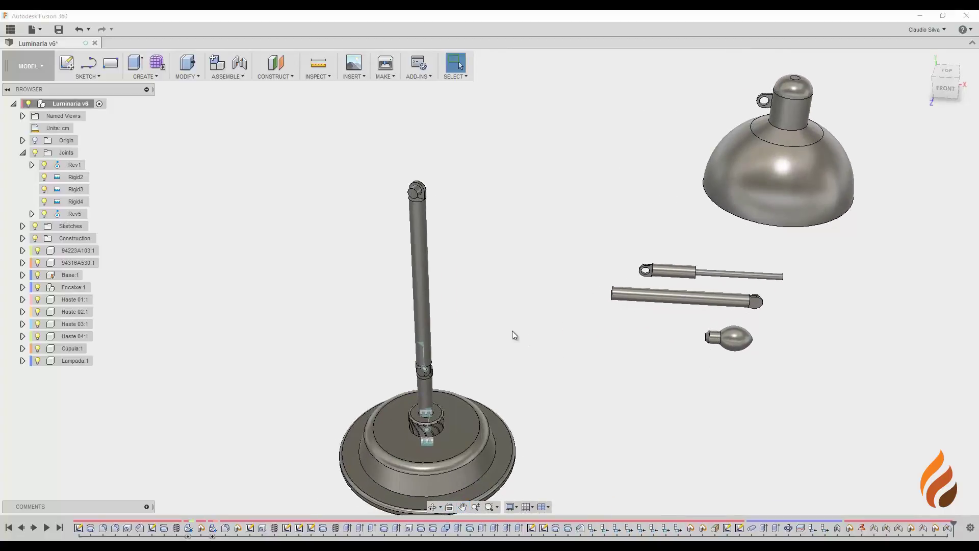
{"action": "middle_click_drag", "start_coordinate": [481, 332], "coordinate": [641, 313], "text": "shift"}
{"action": "left_click_drag", "start_coordinate": [642, 312], "coordinate": [547, 344]}
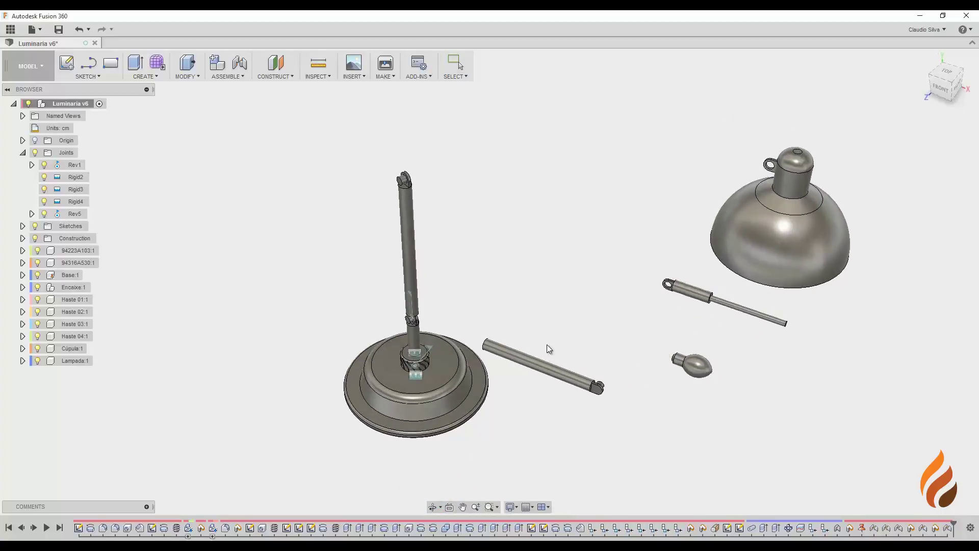
{"action": "left_click_drag", "start_coordinate": [586, 298], "coordinate": [514, 324]}
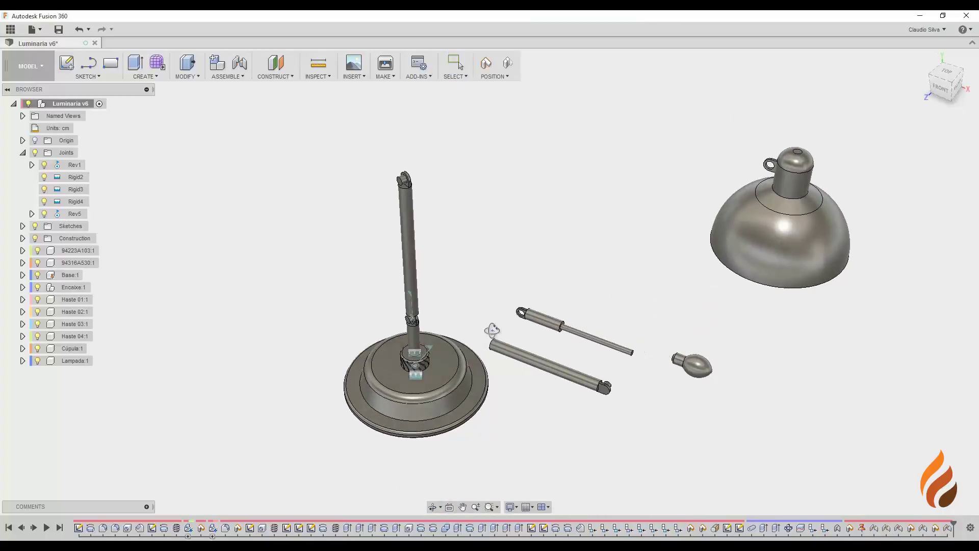
Start a new joint and capture the current position of the moved rods
{"action": "middle_click_drag", "start_coordinate": [492, 331], "coordinate": [683, 422], "text": "shift"}
{"action": "scroll", "coordinate": [666, 426], "scroll_direction": "up", "scroll_amount": 6}
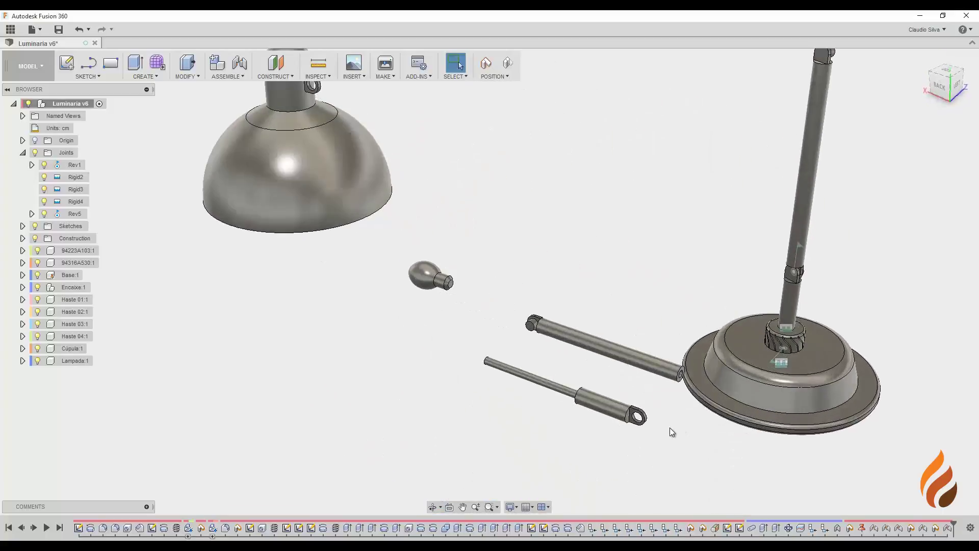
{"action": "scroll", "coordinate": [547, 369], "scroll_direction": "up", "scroll_amount": 5}
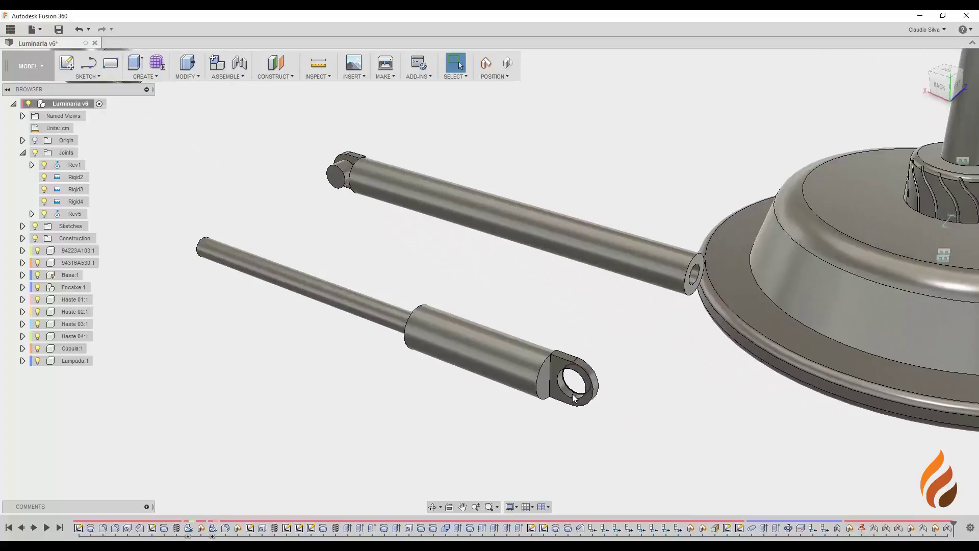
{"action": "left_click", "coordinate": [225, 76]}
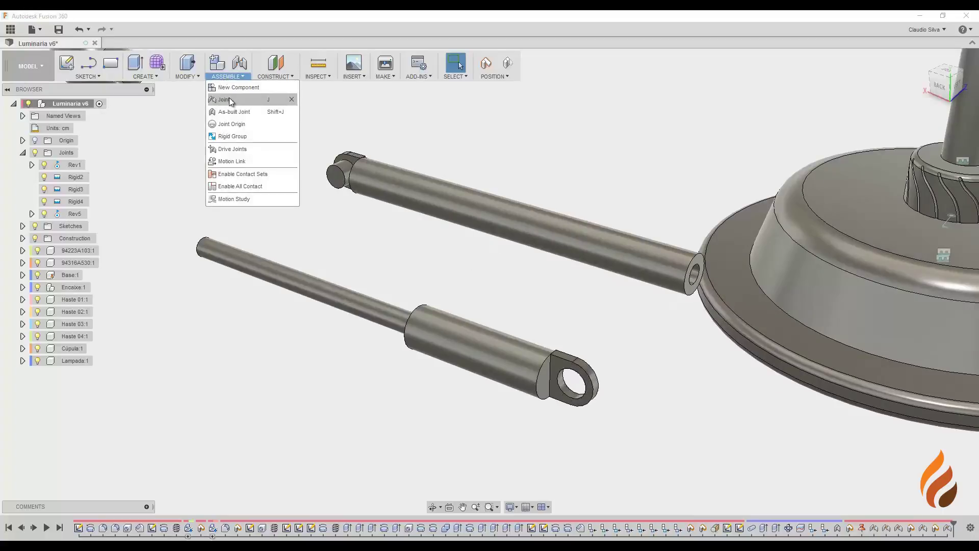
{"action": "left_click", "coordinate": [229, 99]}
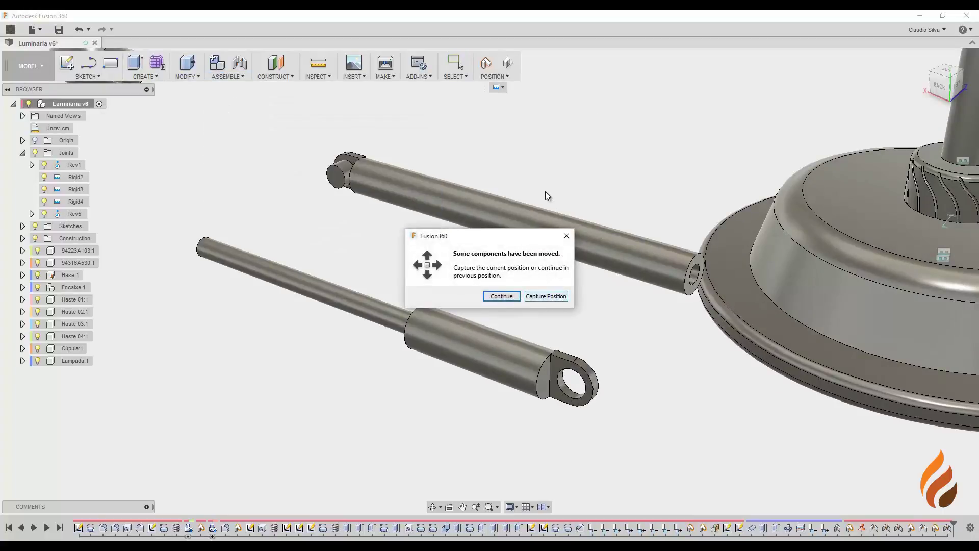
{"action": "left_click", "coordinate": [547, 295]}
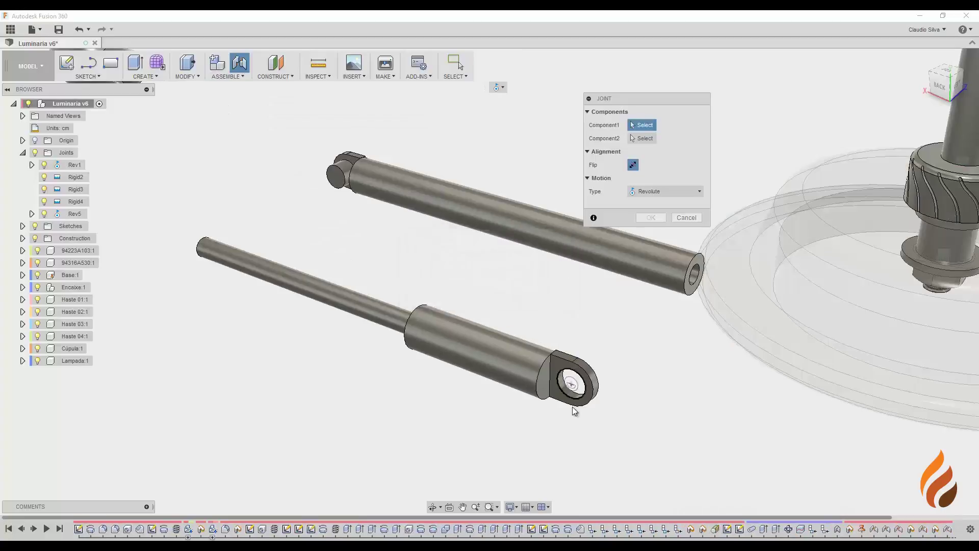
Place the first joint origin at the centre of the eyelet hole on the flat face of Haste 03
{"action": "scroll", "coordinate": [575, 410], "scroll_direction": "up", "scroll_amount": 5}
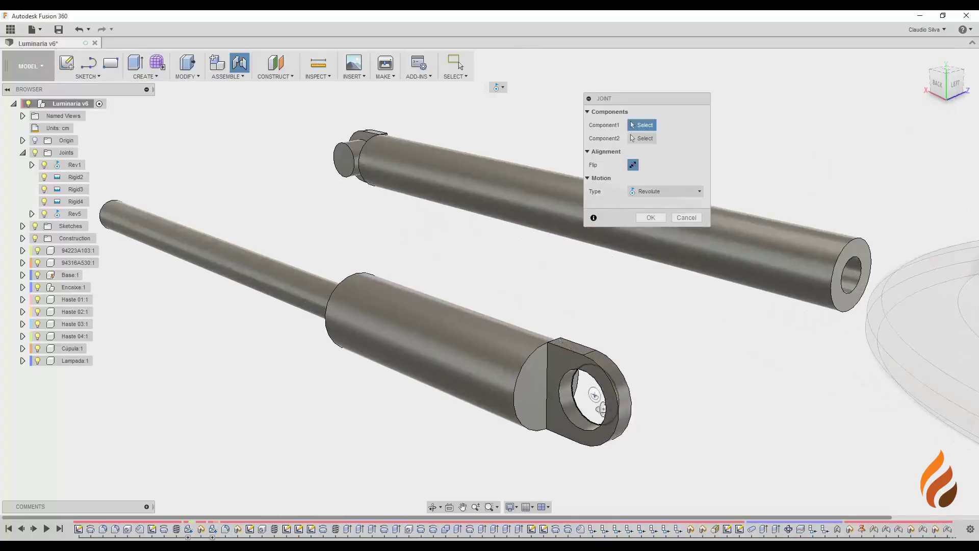
{"action": "mouse_move", "coordinate": [603, 409]}
{"action": "middle_mouse_down", "text": "shift"}
{"action": "mouse_move", "coordinate": [557, 402]}
{"action": "mouse_move", "coordinate": [595, 399]}
{"action": "middle_mouse_up", "text": "shift"}
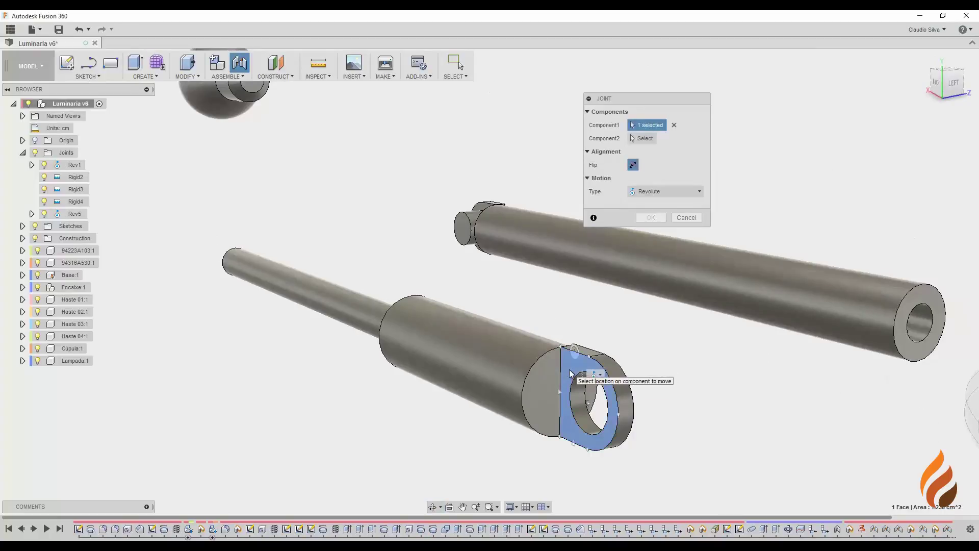
{"action": "left_click", "coordinate": [591, 429]}
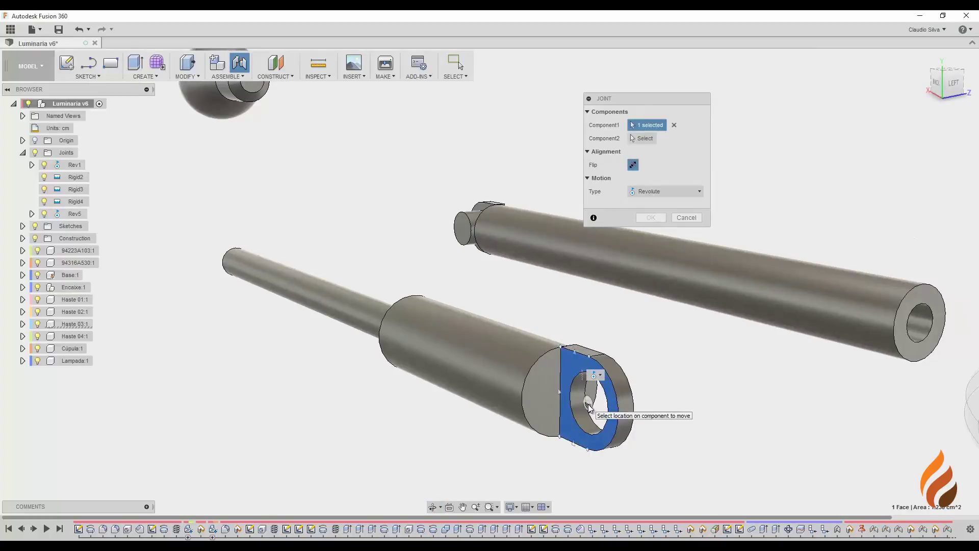
{"action": "left_click", "coordinate": [589, 406]}
Place the second joint origin at the pin's base centre on the long rod's upper flat face and accept the revolute joint
{"action": "scroll", "coordinate": [544, 372], "scroll_direction": "down", "scroll_amount": 5}
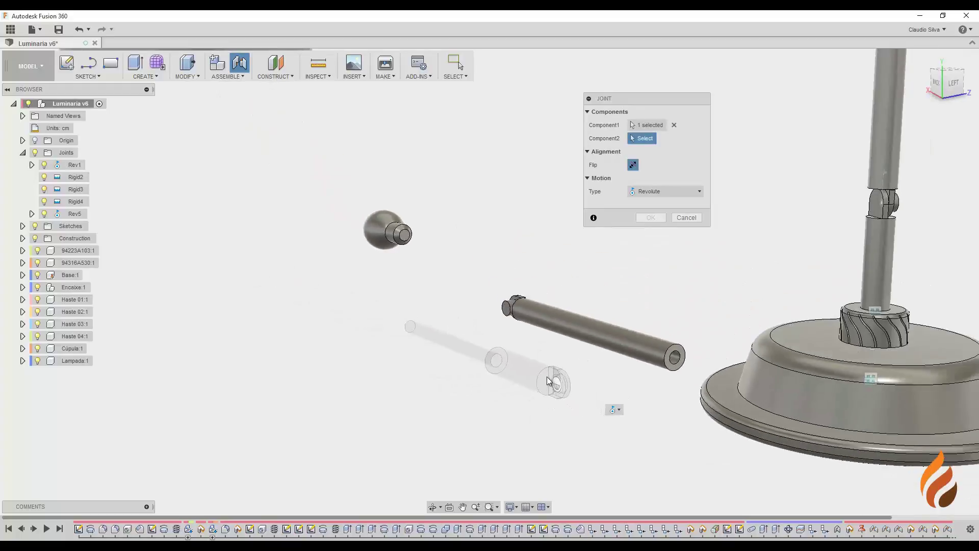
{"action": "scroll", "coordinate": [547, 376], "scroll_direction": "down", "scroll_amount": 3}
{"action": "middle_click_drag", "start_coordinate": [547, 376], "coordinate": [568, 369], "text": "shift"}
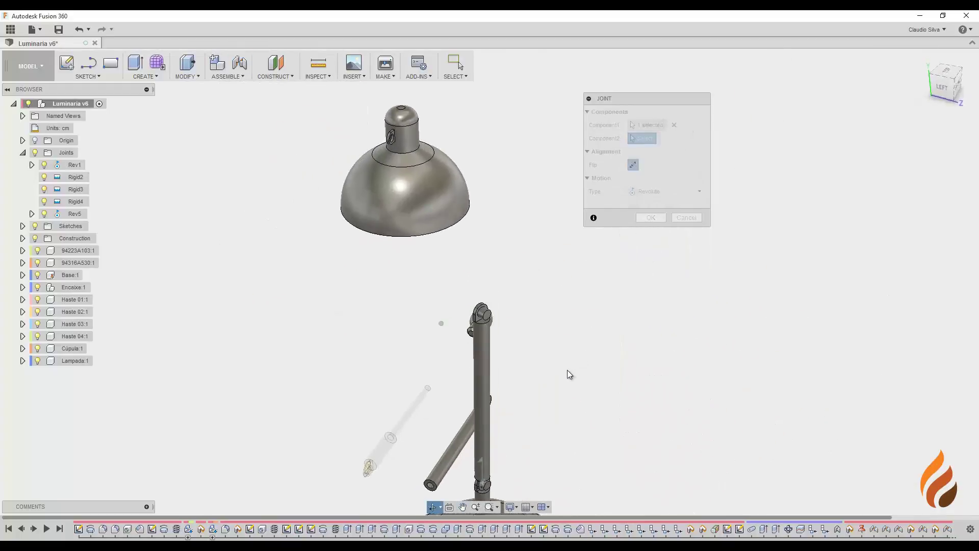
{"action": "scroll", "coordinate": [483, 311], "scroll_direction": "up", "scroll_amount": 5}
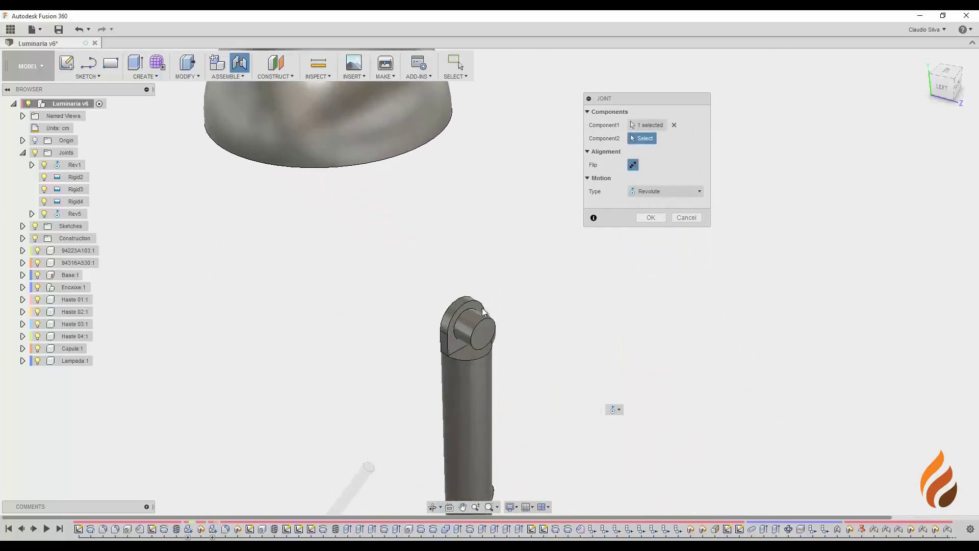
{"action": "scroll", "coordinate": [482, 312], "scroll_direction": "up", "scroll_amount": 1}
{"action": "scroll", "coordinate": [487, 421], "scroll_direction": "down", "scroll_amount": 3}
{"action": "middle_click_drag", "start_coordinate": [487, 421], "coordinate": [485, 320]}
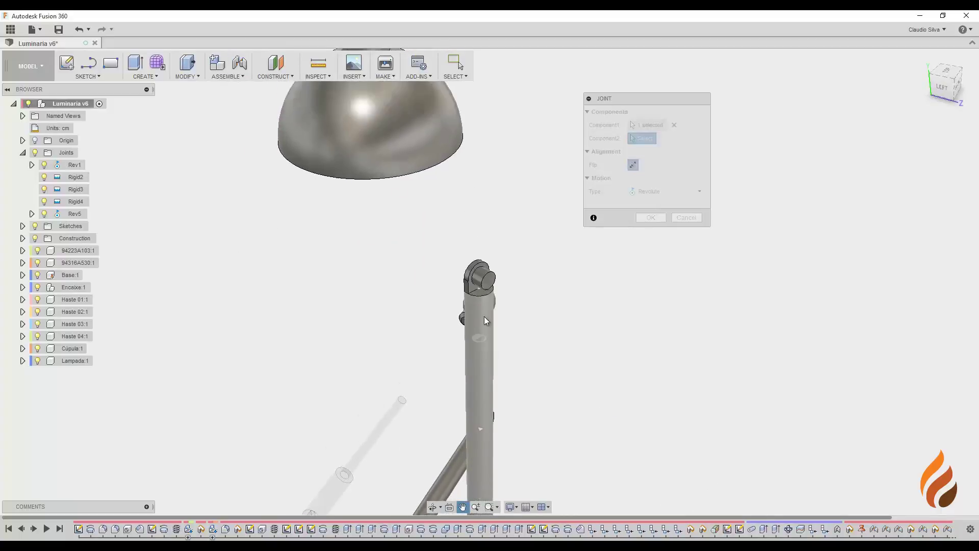
{"action": "scroll", "coordinate": [466, 272], "scroll_direction": "up", "scroll_amount": 5}
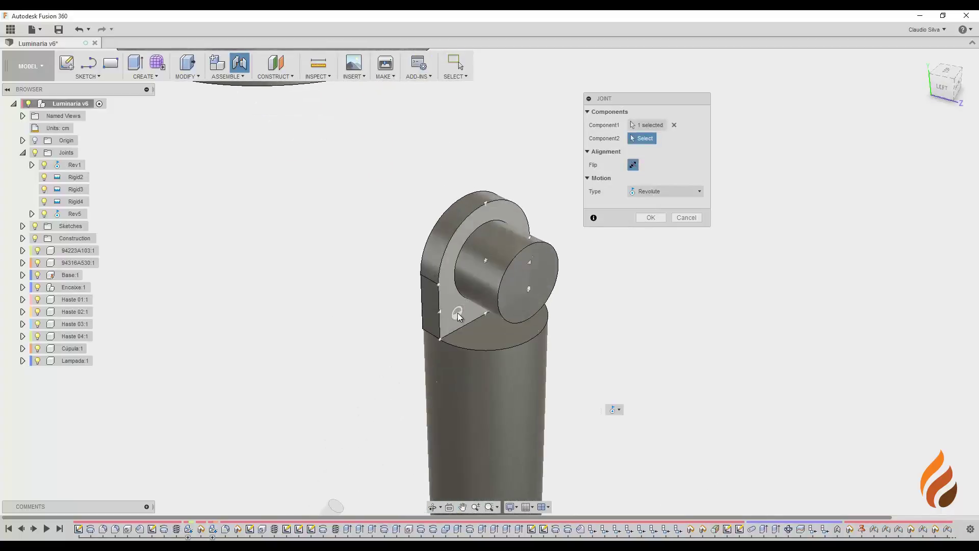
{"action": "left_click", "coordinate": [457, 307]}
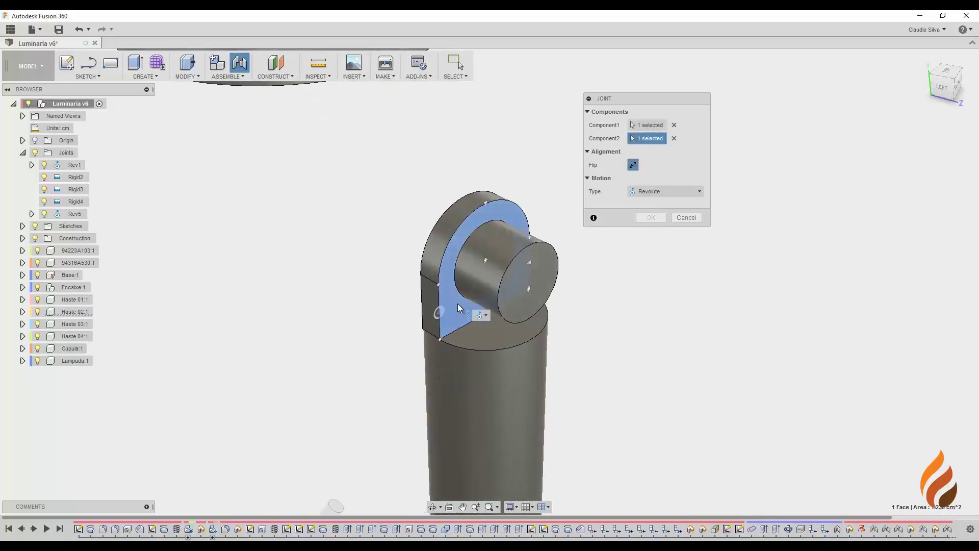
{"action": "left_click", "coordinate": [487, 260]}
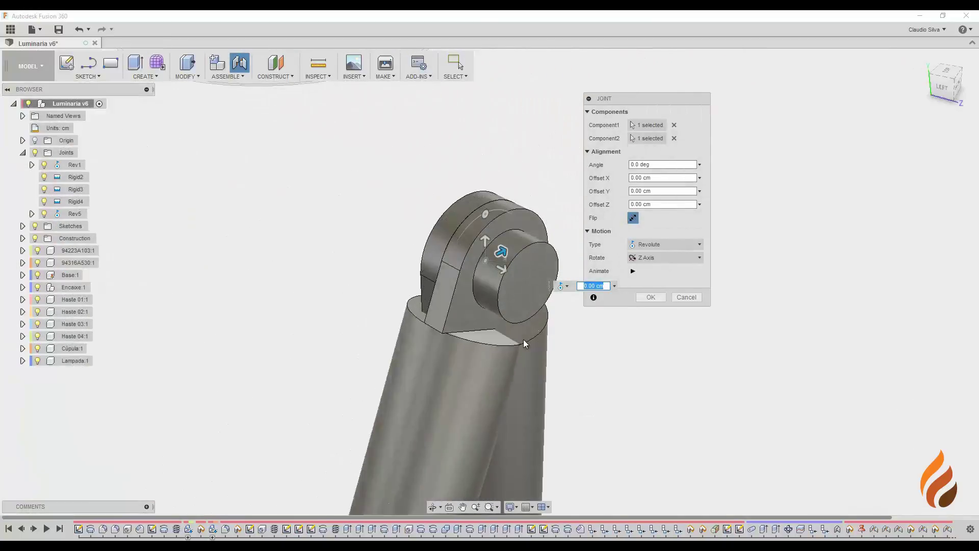
{"action": "scroll", "coordinate": [515, 332], "scroll_direction": "down", "scroll_amount": 10}
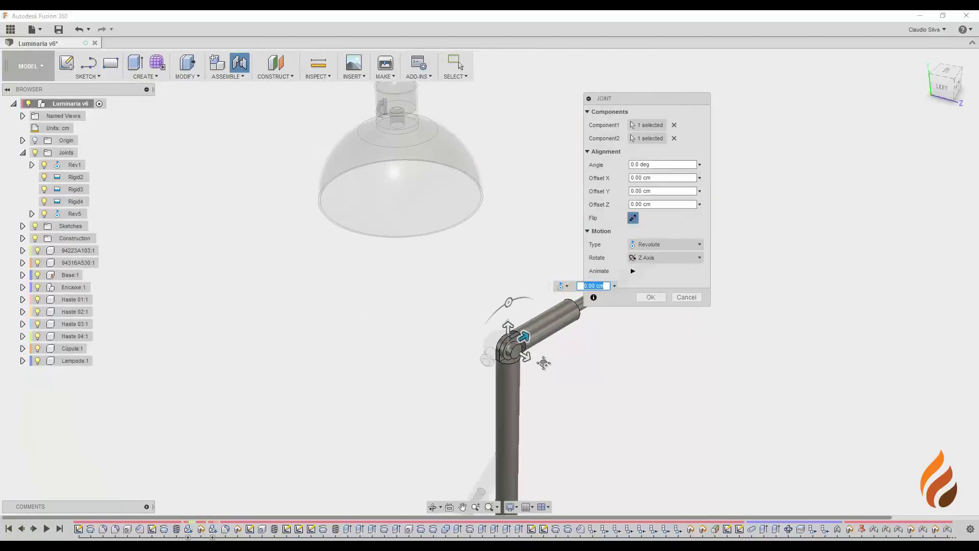
{"action": "middle_click_drag", "start_coordinate": [507, 313], "coordinate": [329, 343], "text": "shift"}
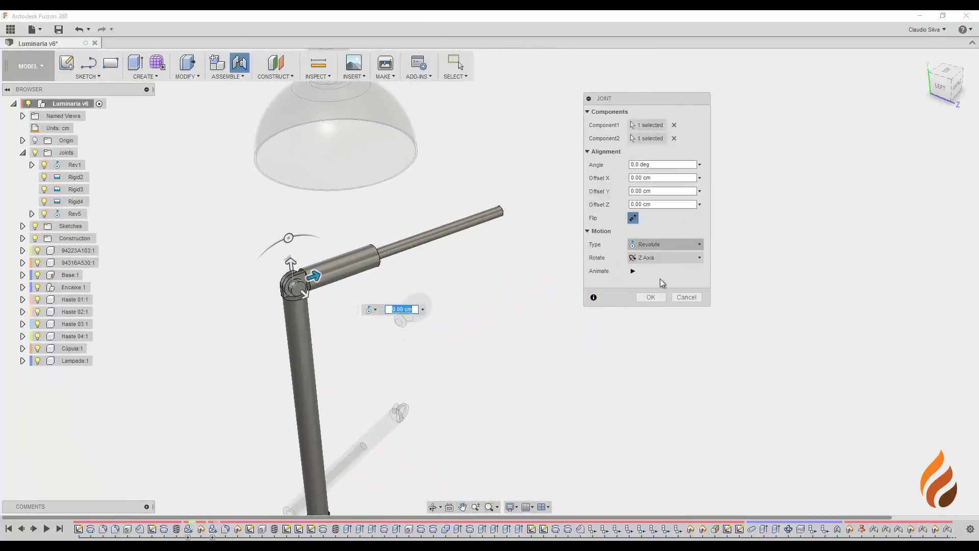
{"action": "left_click", "coordinate": [653, 298]}
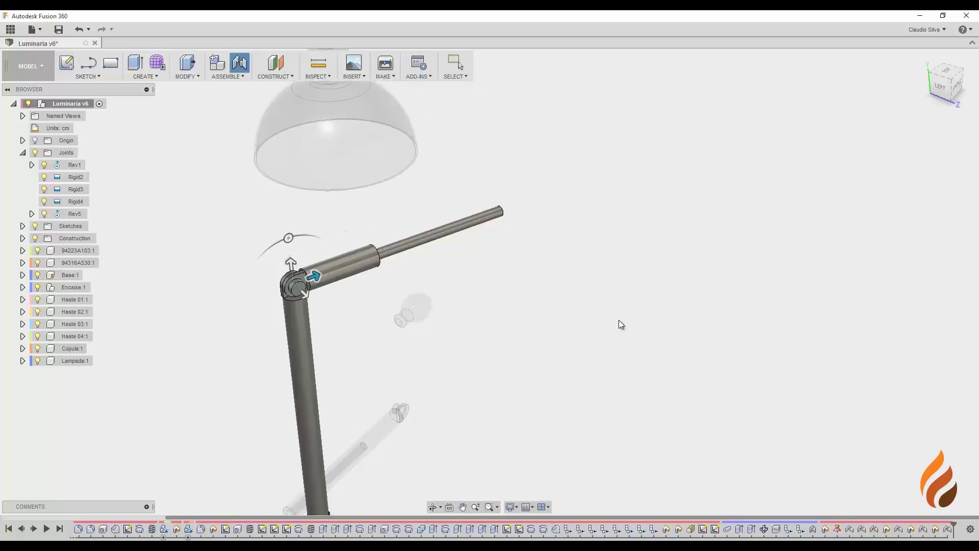
Limit the rotation of the new revolute joint between Haste 03 and the long rod to minimum 0 deg and maximum 140 deg
{"action": "middle_click_drag", "start_coordinate": [438, 337], "coordinate": [516, 368], "text": "shift"}
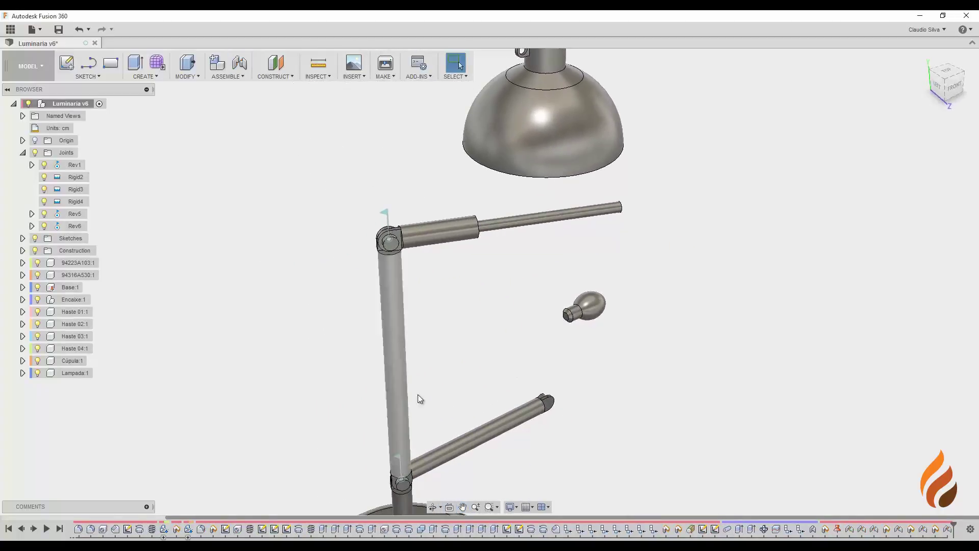
{"action": "middle_click_drag", "start_coordinate": [459, 319], "coordinate": [516, 387], "text": "shift"}
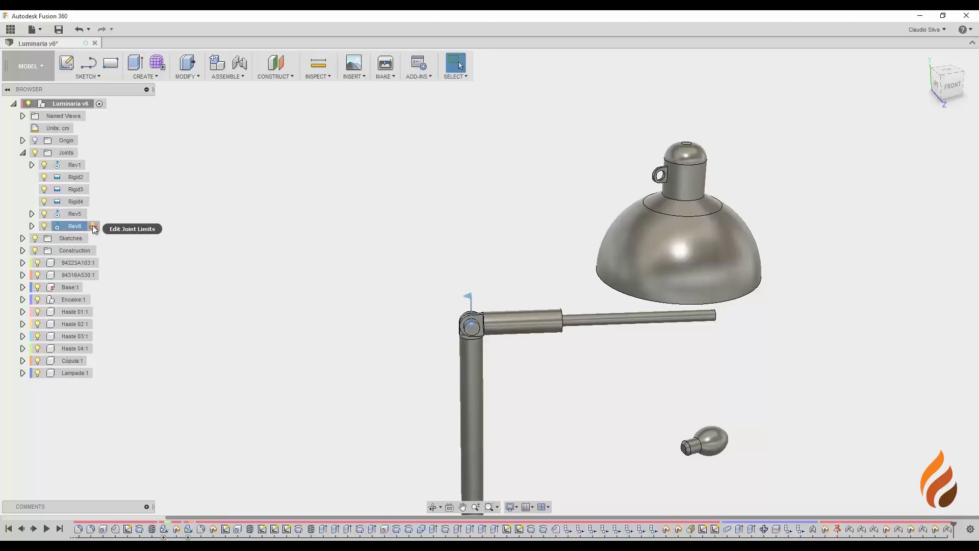
{"action": "left_click", "coordinate": [93, 226]}
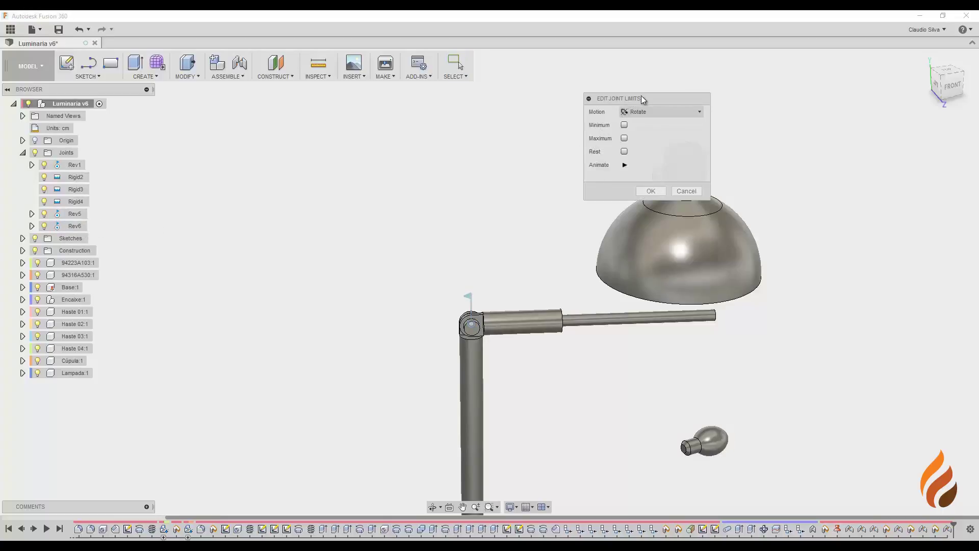
{"action": "left_click_drag", "start_coordinate": [641, 97], "coordinate": [575, 85]}
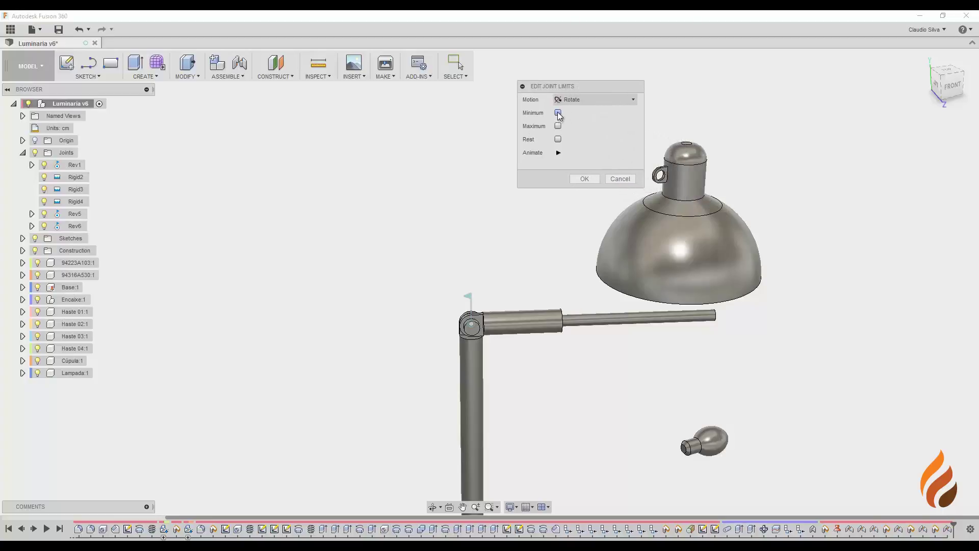
{"action": "left_click", "coordinate": [559, 113]}
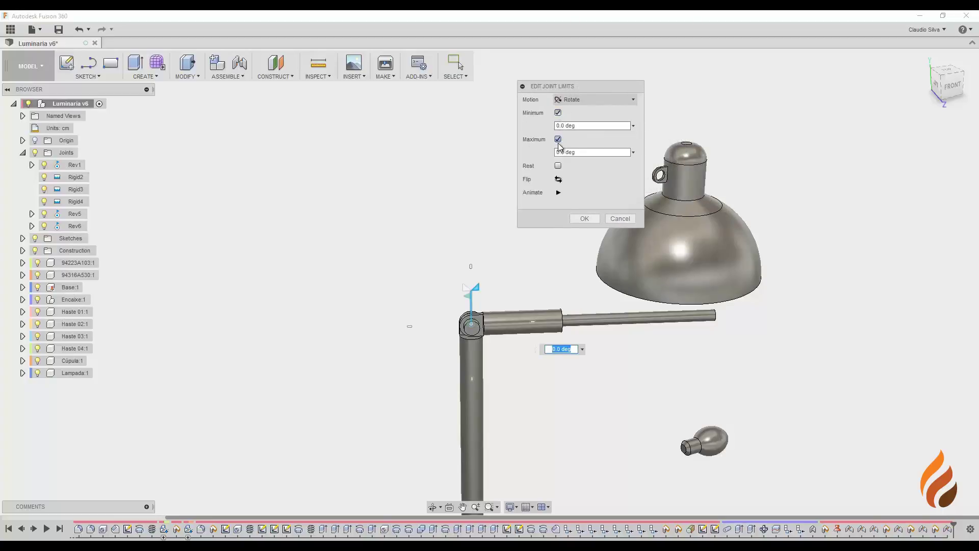
{"action": "left_click", "coordinate": [580, 125]}
{"action": "key", "text": "Tab"}
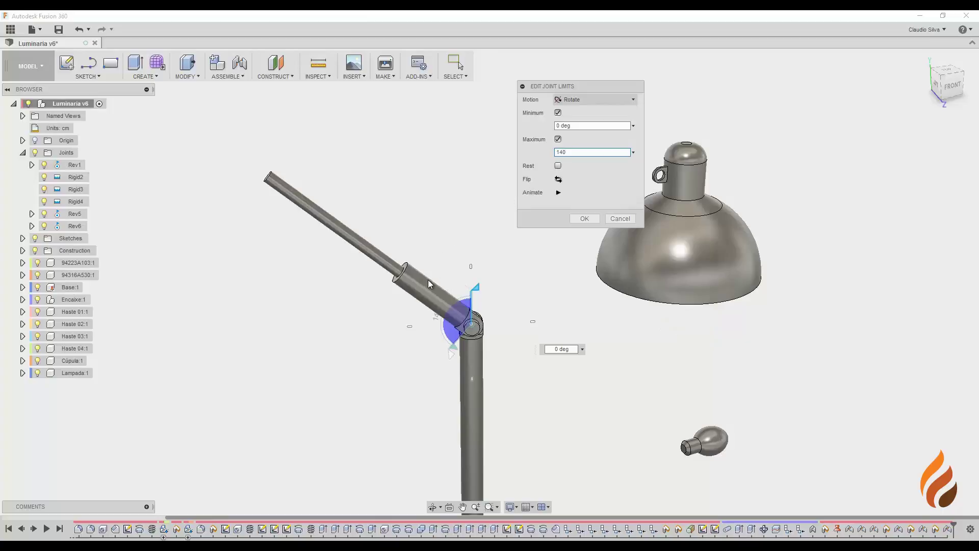
{"action": "type", "text": "140"}
Animate the limited rotation of Haste 03, stop the preview and apply the joint limits
{"action": "left_click", "coordinate": [558, 193]}
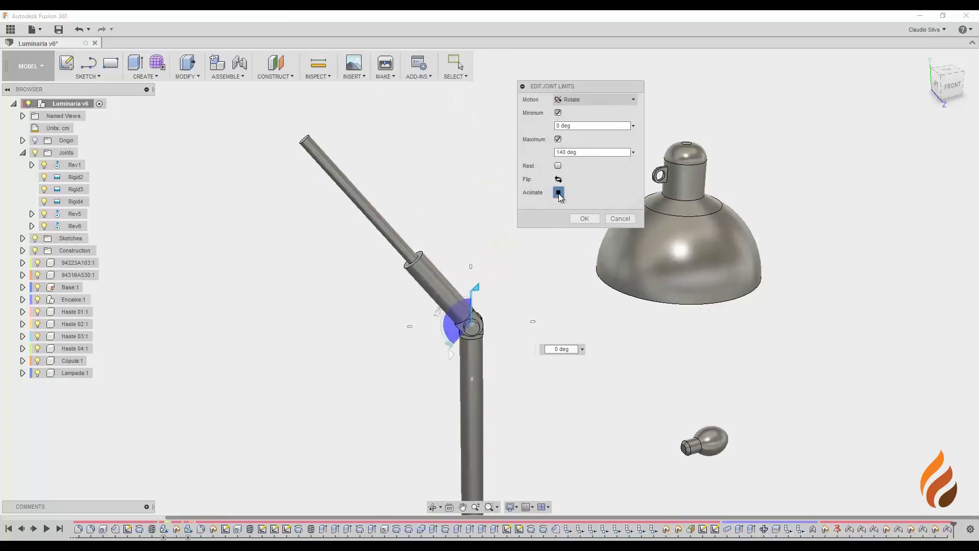
{"action": "left_click", "coordinate": [559, 194]}
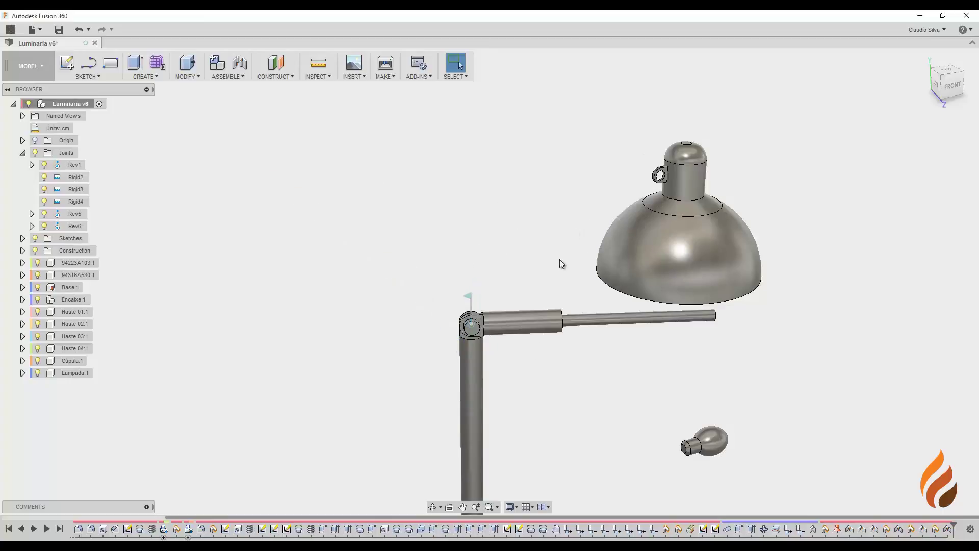
{"action": "middle_click_drag", "start_coordinate": [531, 289], "coordinate": [528, 308], "text": "shift"}
{"action": "key", "text": "Escape"}
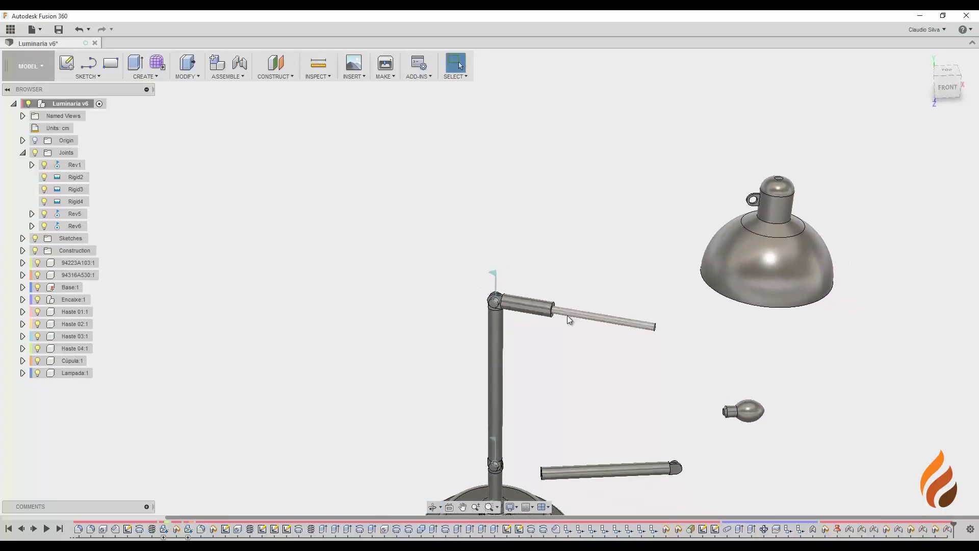
Start a new joint with its first origin at the hole centre on the open end face of the loose hollow rod
{"action": "scroll", "coordinate": [591, 341], "scroll_direction": "up", "scroll_amount": 3}
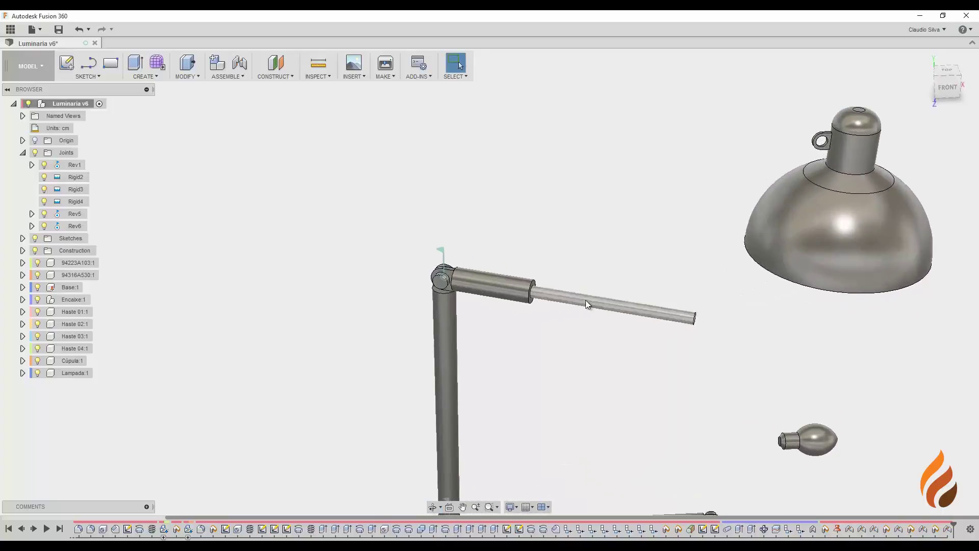
{"action": "scroll", "coordinate": [586, 301], "scroll_direction": "down", "scroll_amount": 3}
{"action": "middle_click_drag", "start_coordinate": [544, 365], "coordinate": [581, 343], "text": "shift"}
{"action": "scroll", "coordinate": [666, 483], "scroll_direction": "up", "scroll_amount": 4}
{"action": "scroll", "coordinate": [623, 453], "scroll_direction": "up", "scroll_amount": 2}
{"action": "scroll", "coordinate": [617, 357], "scroll_direction": "up", "scroll_amount": 2}
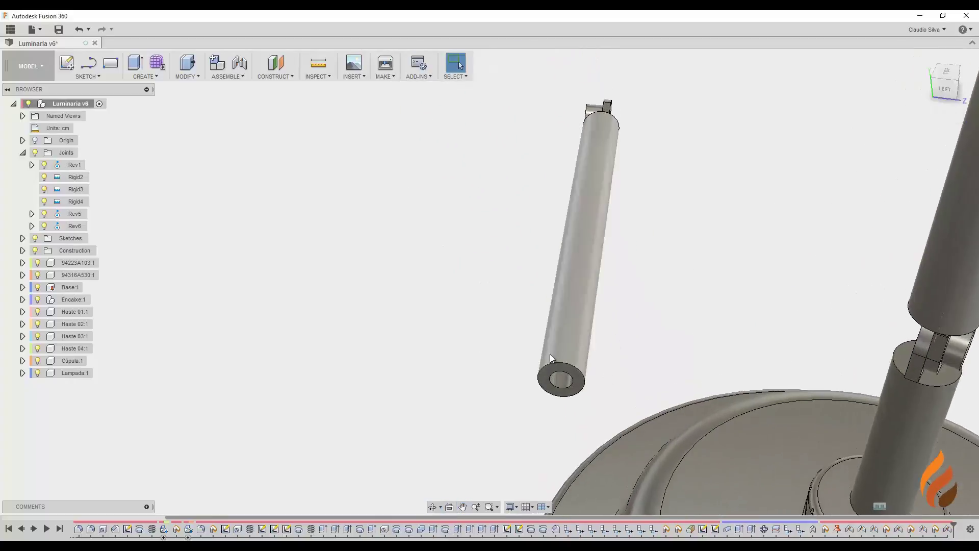
{"action": "left_click", "coordinate": [237, 75]}
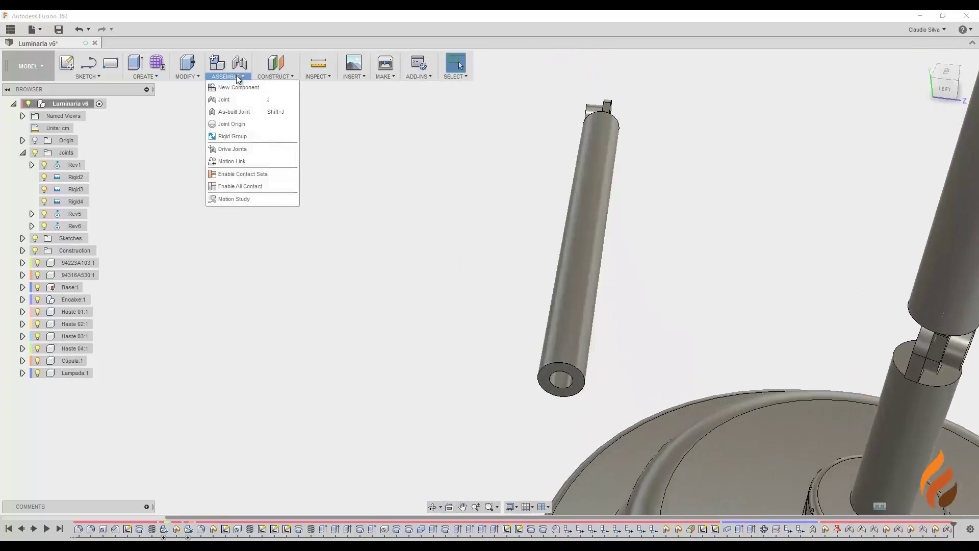
{"action": "left_click", "coordinate": [235, 101]}
{"action": "mouse_move", "coordinate": [625, 335]}
{"action": "middle_mouse_down", "text": "shift"}
{"action": "mouse_move", "coordinate": [688, 324]}
{"action": "mouse_move", "coordinate": [601, 323]}
{"action": "mouse_move", "coordinate": [619, 315]}
{"action": "mouse_move", "coordinate": [613, 327]}
{"action": "middle_mouse_up", "text": "shift"}
{"action": "scroll", "coordinate": [567, 408], "scroll_direction": "up", "scroll_amount": 3}
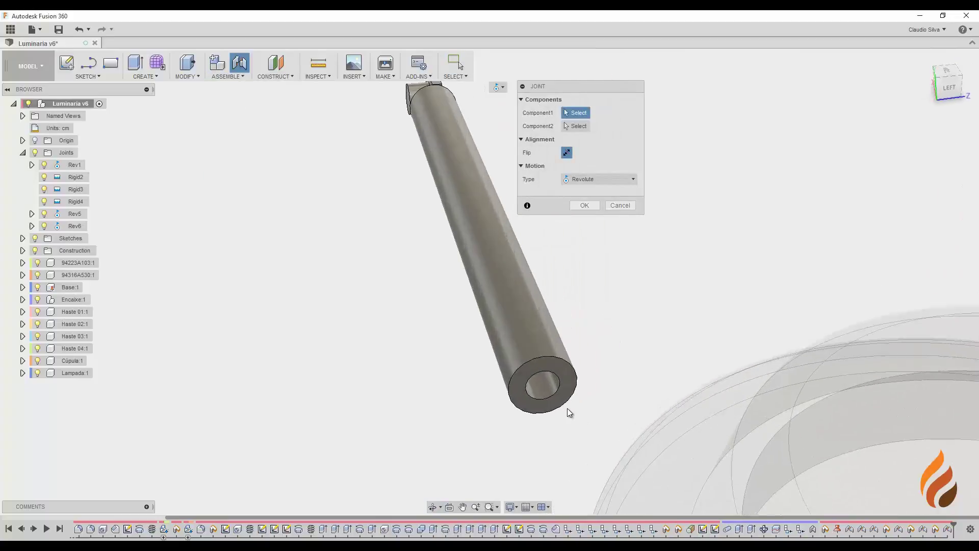
{"action": "left_click", "coordinate": [565, 367]}
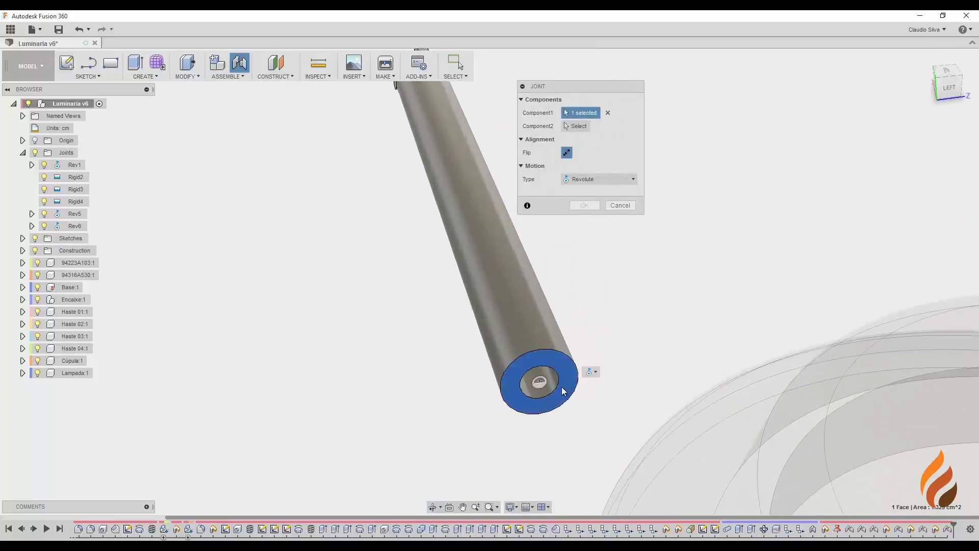
{"action": "left_click", "coordinate": [542, 382]}
Place the second joint origin at the centre of Haste 03's ring-shaped shoulder face, where the thin shaft begins
{"action": "scroll", "coordinate": [604, 268], "scroll_direction": "down", "scroll_amount": 6}
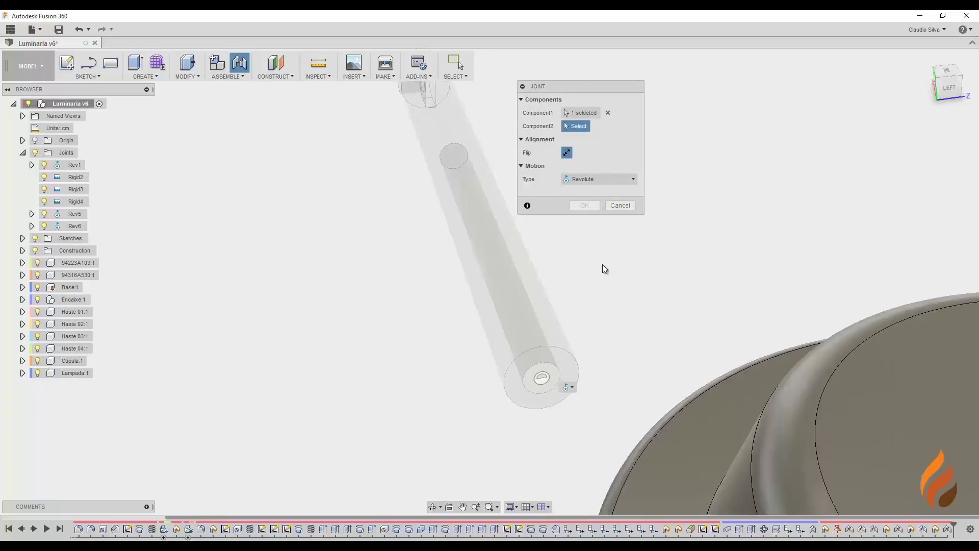
{"action": "middle_click_drag", "start_coordinate": [649, 271], "coordinate": [535, 313], "text": "shift"}
{"action": "scroll", "coordinate": [658, 282], "scroll_direction": "up", "scroll_amount": 8}
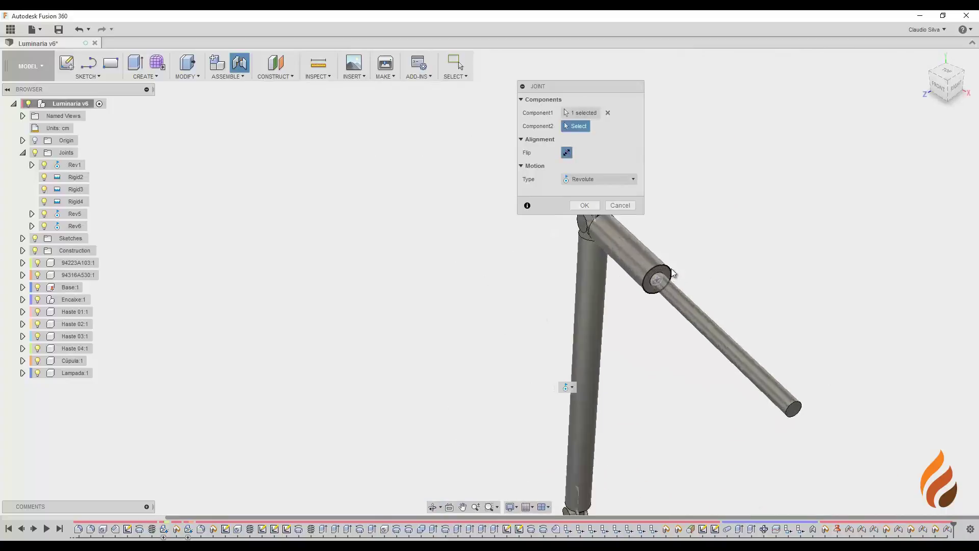
{"action": "left_click", "coordinate": [649, 278]}
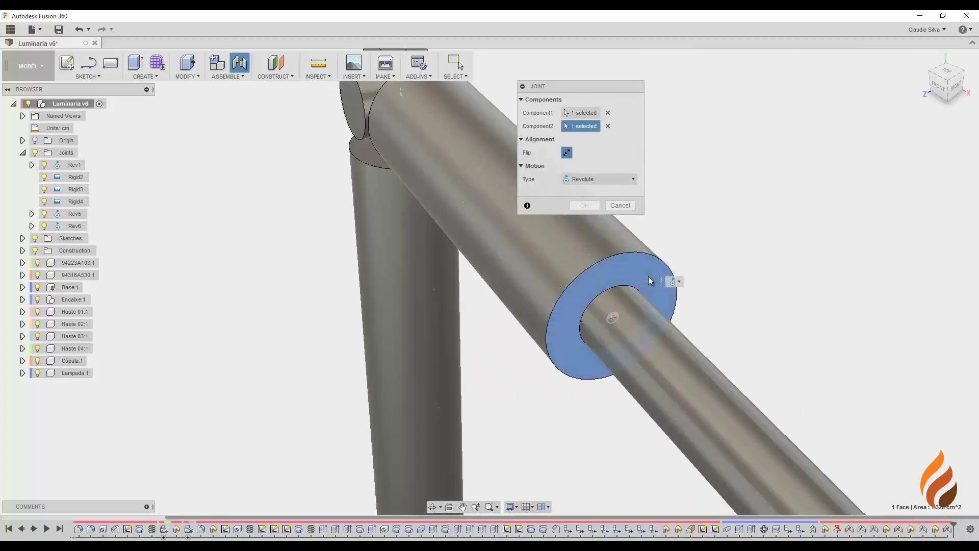
{"action": "left_click", "coordinate": [614, 319]}
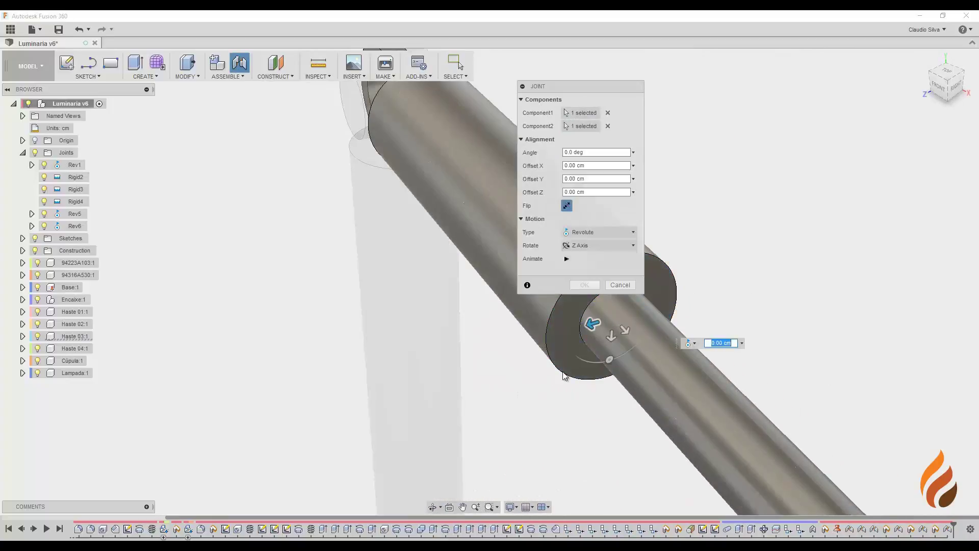
Change the joint's motion type to Slider along the Z axis and accept the joint between the hollow rod and Haste 03
{"action": "scroll", "coordinate": [572, 357], "scroll_direction": "down", "scroll_amount": 10}
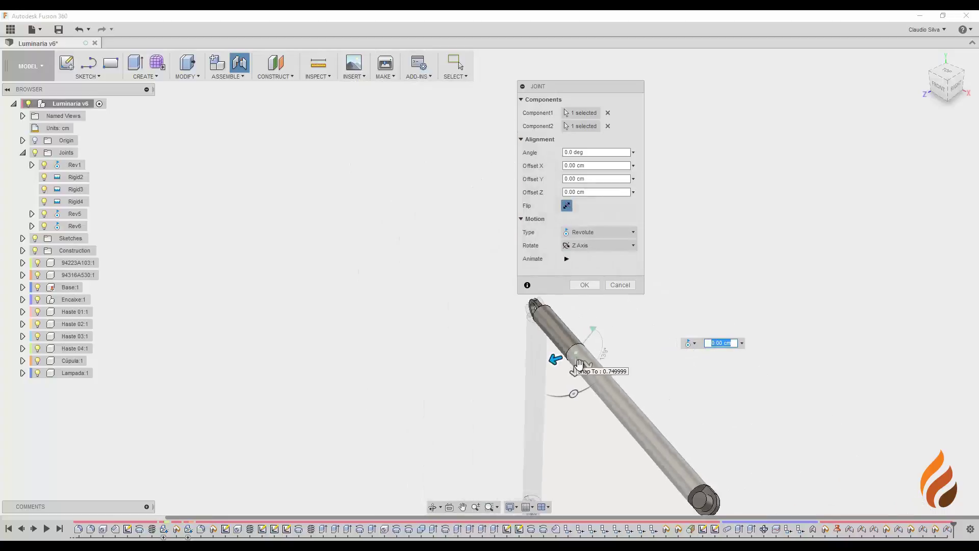
{"action": "middle_click_drag", "start_coordinate": [419, 294], "coordinate": [428, 284], "text": "shift"}
{"action": "left_click_drag", "start_coordinate": [555, 87], "coordinate": [645, 92]}
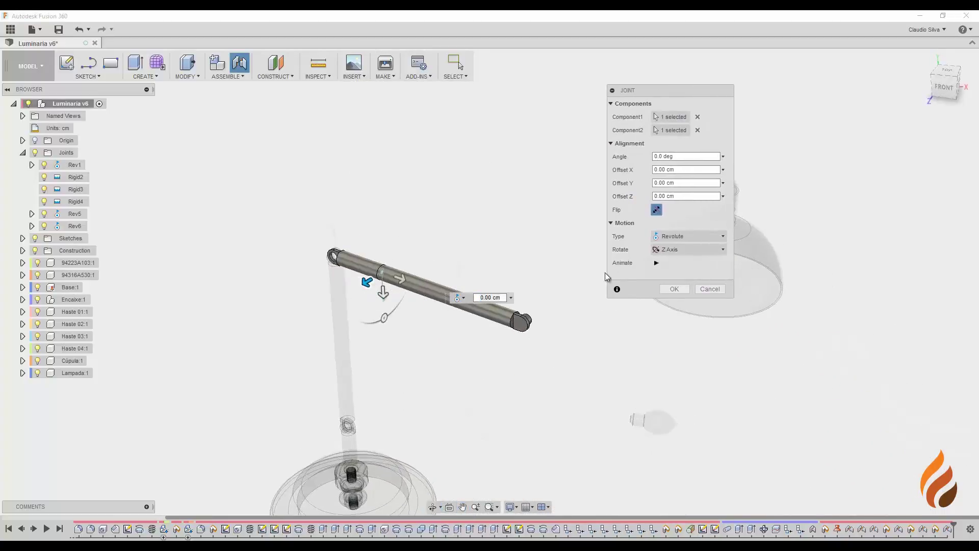
{"action": "scroll", "coordinate": [415, 277], "scroll_direction": "up", "scroll_amount": 3}
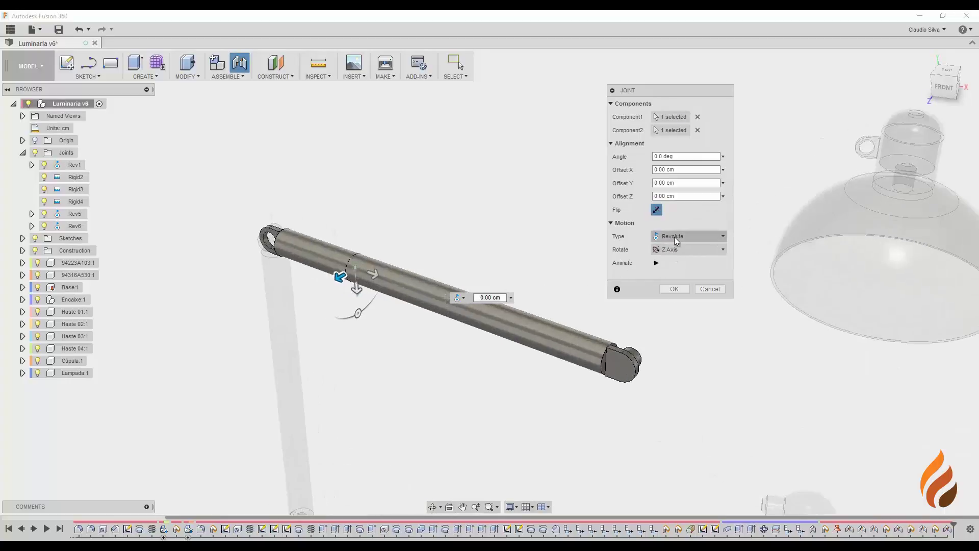
{"action": "left_click", "coordinate": [696, 235]}
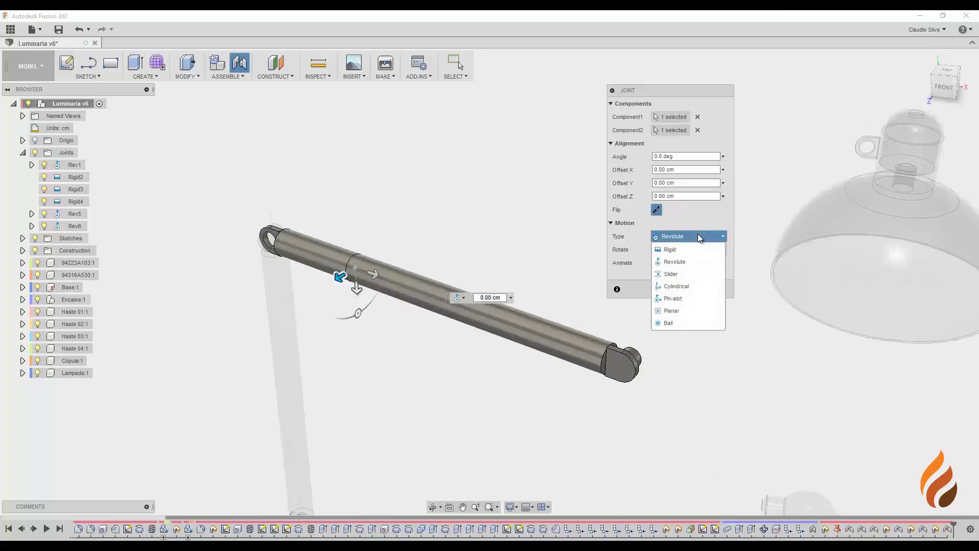
{"action": "left_click", "coordinate": [695, 273]}
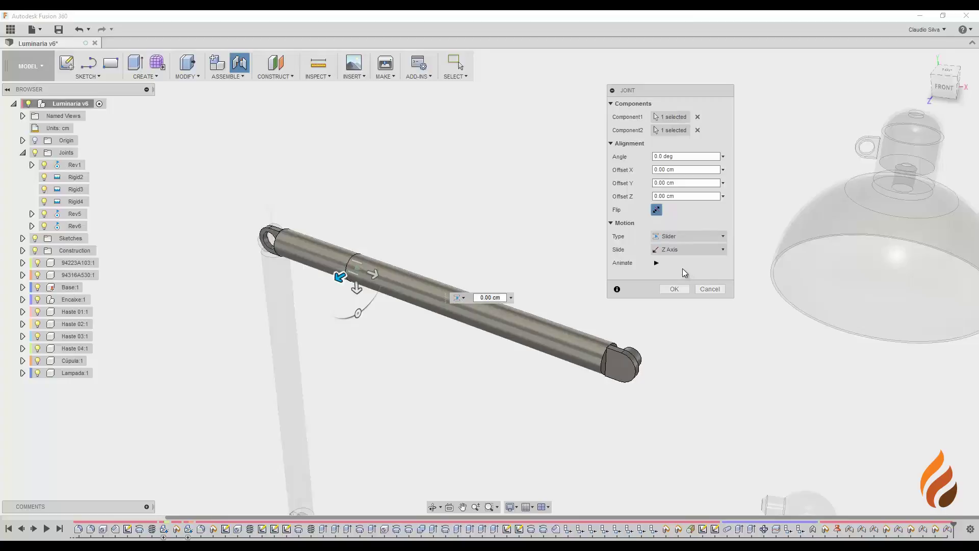
{"action": "left_click", "coordinate": [673, 289]}
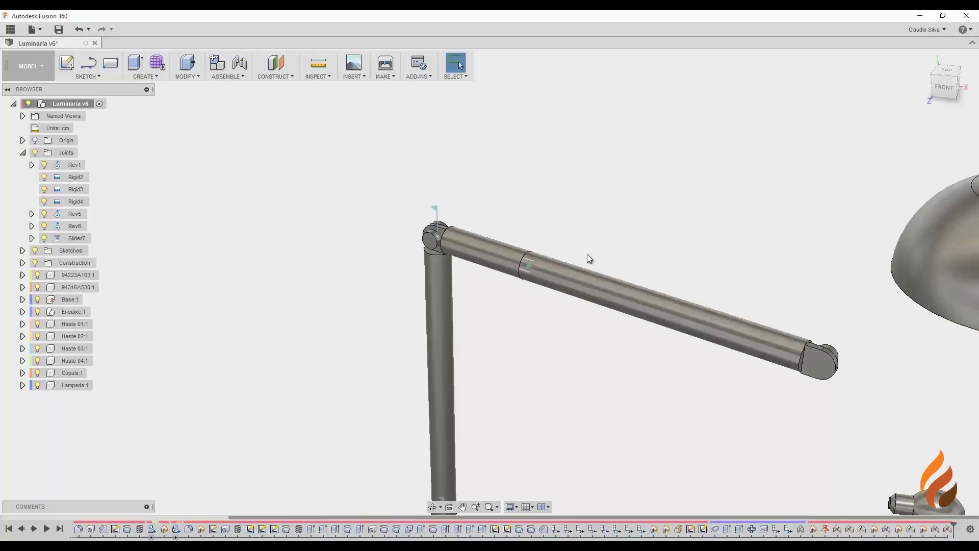
{"action": "scroll", "coordinate": [560, 236], "scroll_direction": "up", "scroll_amount": 3}
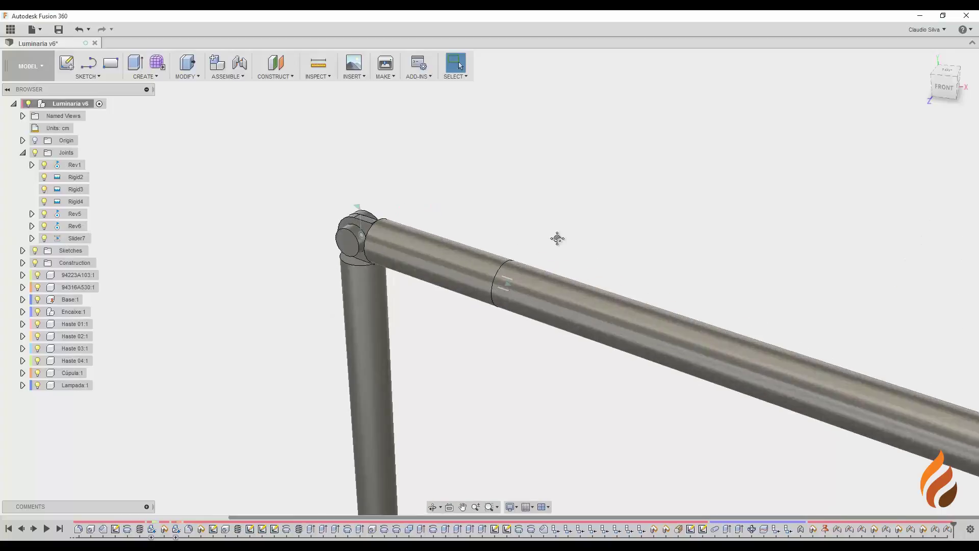
Limit the slider joint between the hollow rod and Haste 03 to a minimum of 0 cm and a maximum of 8 cm
{"action": "scroll", "coordinate": [494, 189], "scroll_direction": "down", "scroll_amount": 2}
{"action": "middle_click_drag", "start_coordinate": [491, 183], "coordinate": [494, 203]}
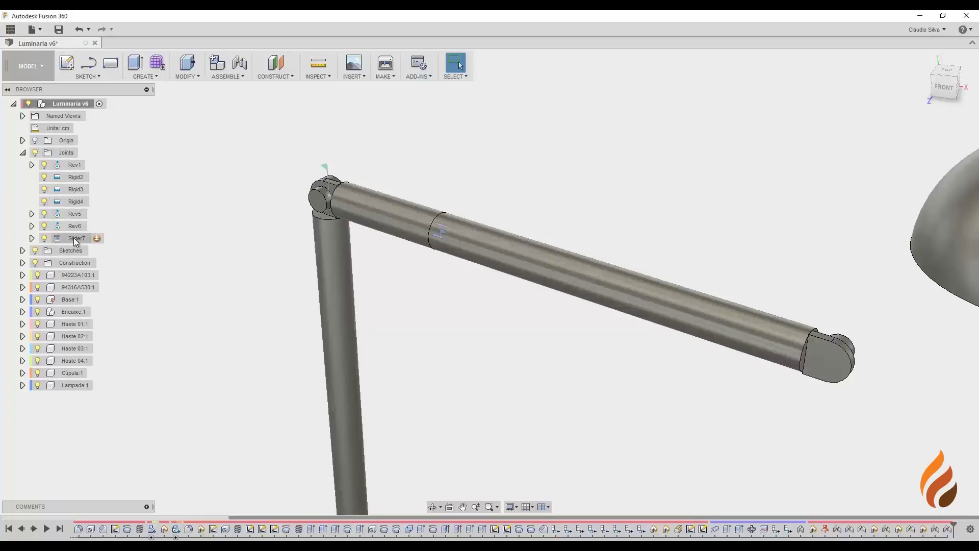
{"action": "left_click", "coordinate": [98, 239]}
{"action": "left_click", "coordinate": [98, 239]}
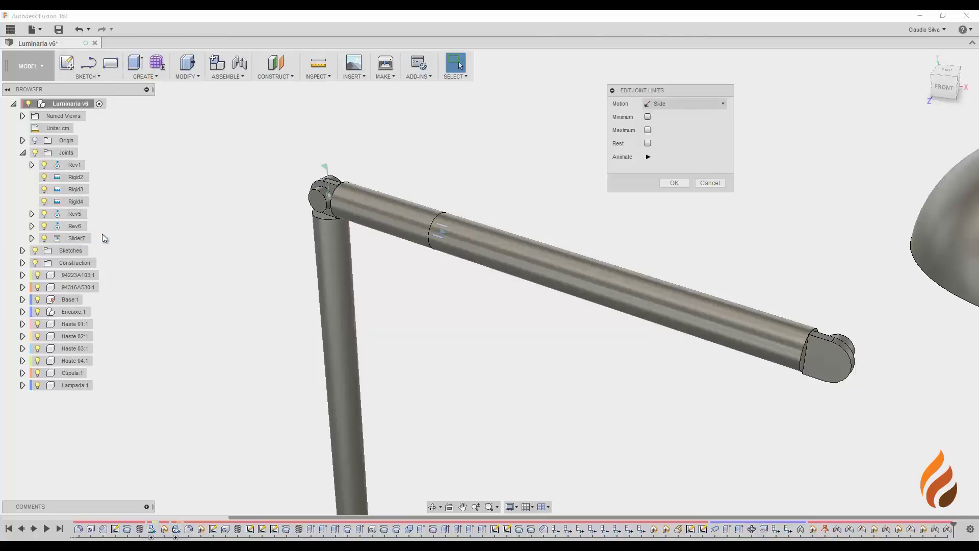
{"action": "left_click", "coordinate": [648, 117]}
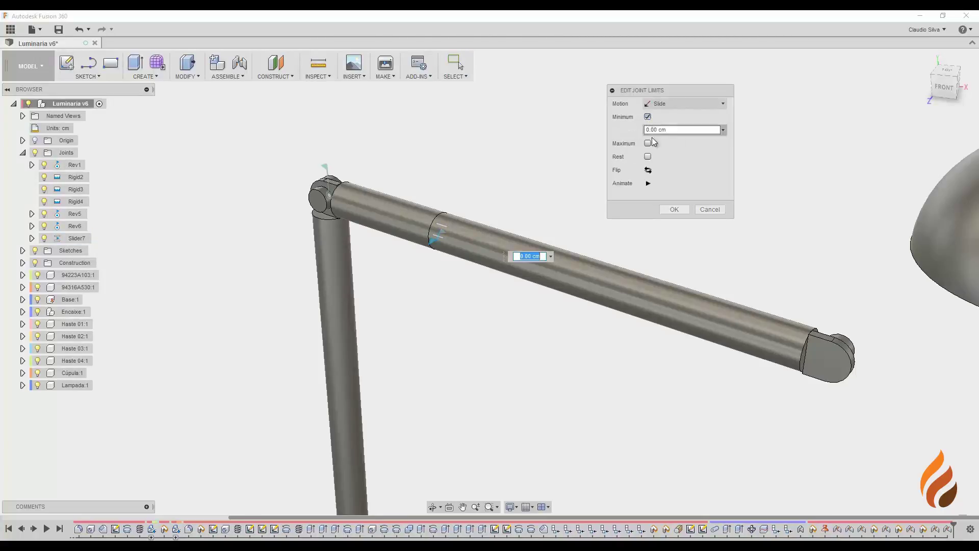
{"action": "left_click", "coordinate": [648, 143]}
{"action": "scroll", "coordinate": [525, 182], "scroll_direction": "up", "scroll_amount": 1}
{"action": "middle_click_drag", "start_coordinate": [525, 183], "coordinate": [506, 205]}
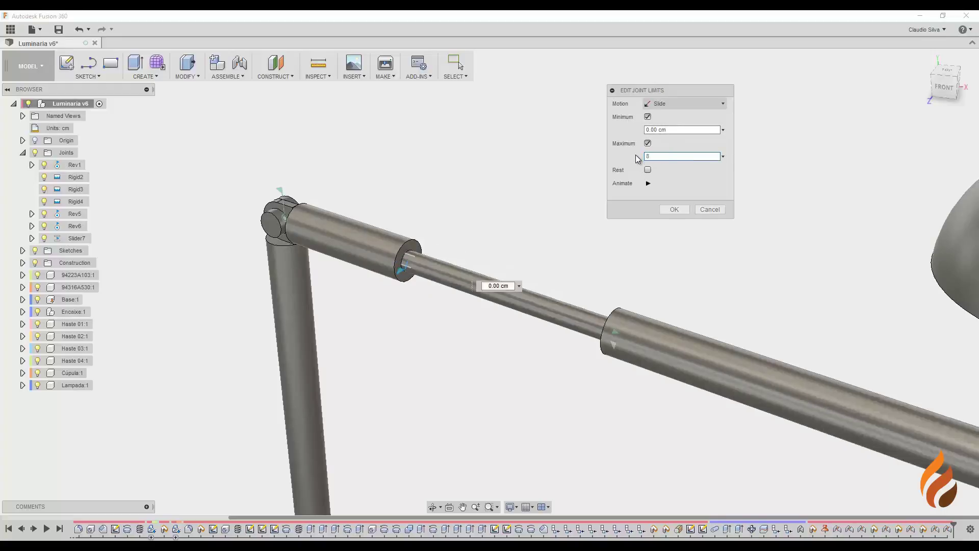
{"action": "scroll", "coordinate": [532, 184], "scroll_direction": "down", "scroll_amount": 5}
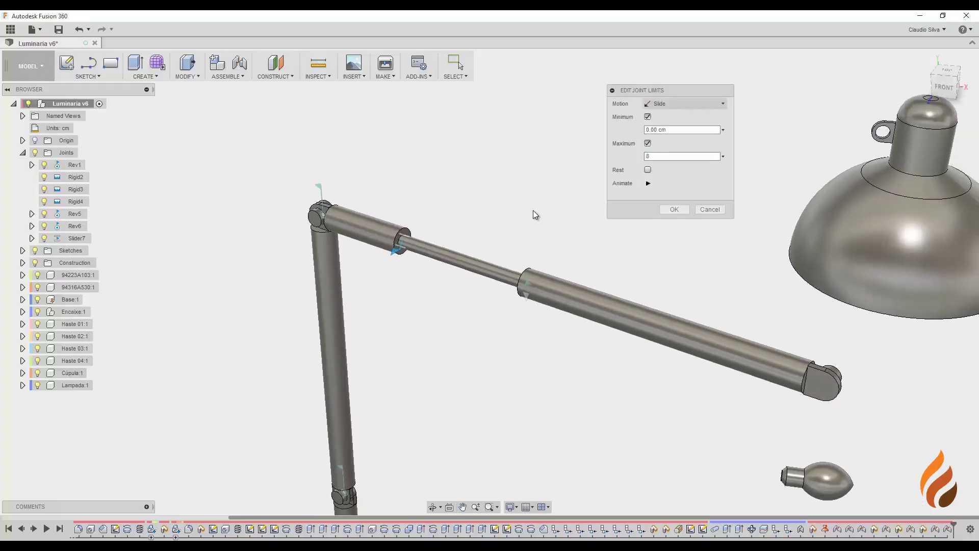
Animate the limited slide of the hollow rod, stop the preview and apply the joint limits
{"action": "left_click", "coordinate": [647, 185]}
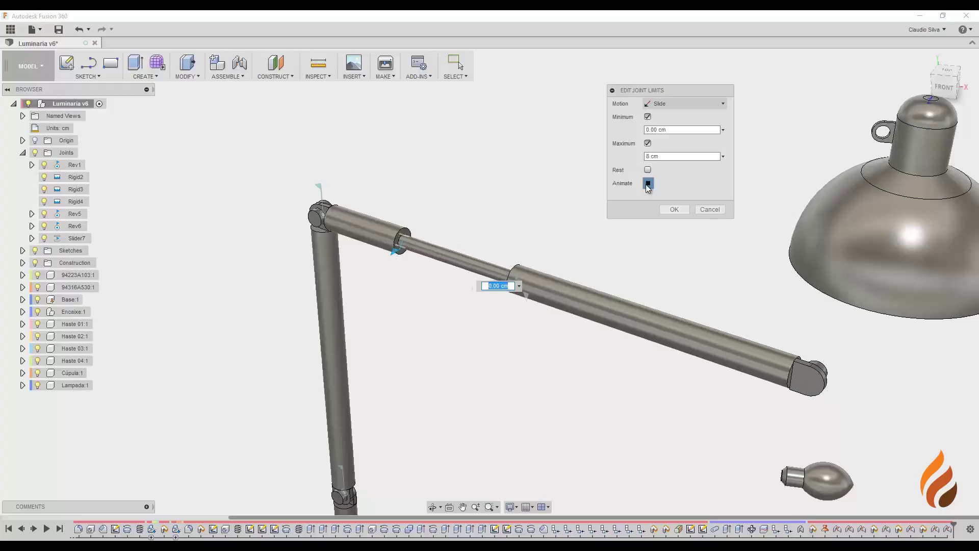
{"action": "left_click", "coordinate": [648, 184]}
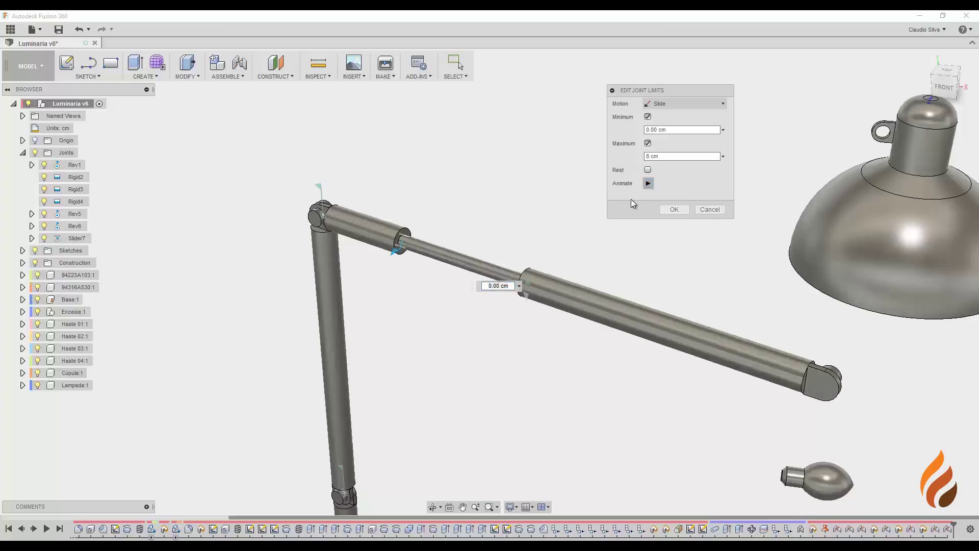
{"action": "left_click", "coordinate": [672, 210]}
Move the loose lampshade (Cúpula) from beside the base to near the free end of the upper arm
{"action": "scroll", "coordinate": [453, 307], "scroll_direction": "down", "scroll_amount": 2}
{"action": "middle_click_drag", "start_coordinate": [462, 284], "coordinate": [416, 333], "text": "shift"}
{"action": "scroll", "coordinate": [416, 300], "scroll_direction": "down", "scroll_amount": 5}
{"action": "scroll", "coordinate": [295, 408], "scroll_direction": "up", "scroll_amount": 3}
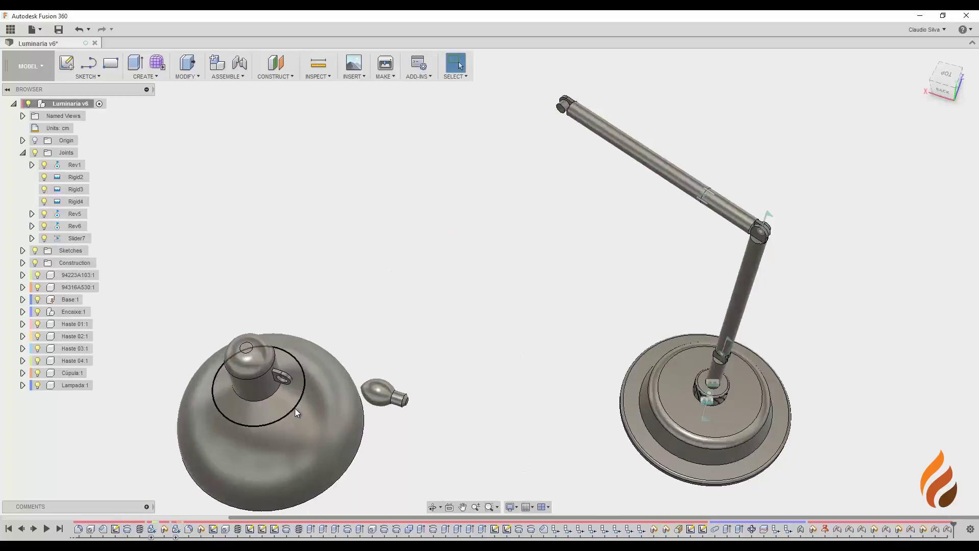
{"action": "scroll", "coordinate": [295, 408], "scroll_direction": "down", "scroll_amount": 2}
{"action": "left_click_drag", "start_coordinate": [299, 409], "coordinate": [472, 179]}
{"action": "middle_click_drag", "start_coordinate": [492, 251], "coordinate": [476, 185], "text": "shift"}
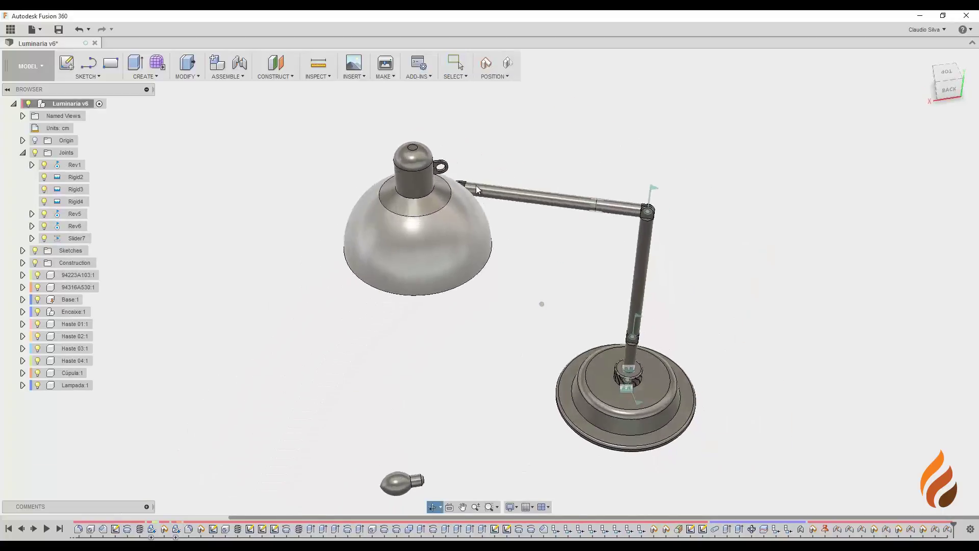
{"action": "scroll", "coordinate": [454, 248], "scroll_direction": "up", "scroll_amount": 3}
{"action": "middle_click_drag", "start_coordinate": [463, 218], "coordinate": [420, 204]}
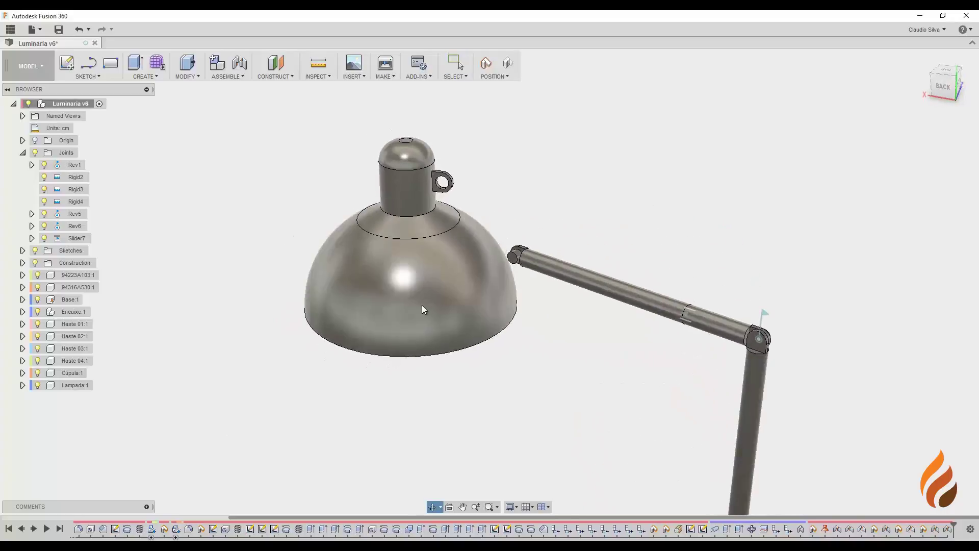
{"action": "left_click_drag", "start_coordinate": [422, 306], "coordinate": [427, 334]}
Reposition the lampshade so its ring lug sits about level with the arm's free end, just beyond the pin
{"action": "scroll", "coordinate": [459, 283], "scroll_direction": "up", "scroll_amount": 4}
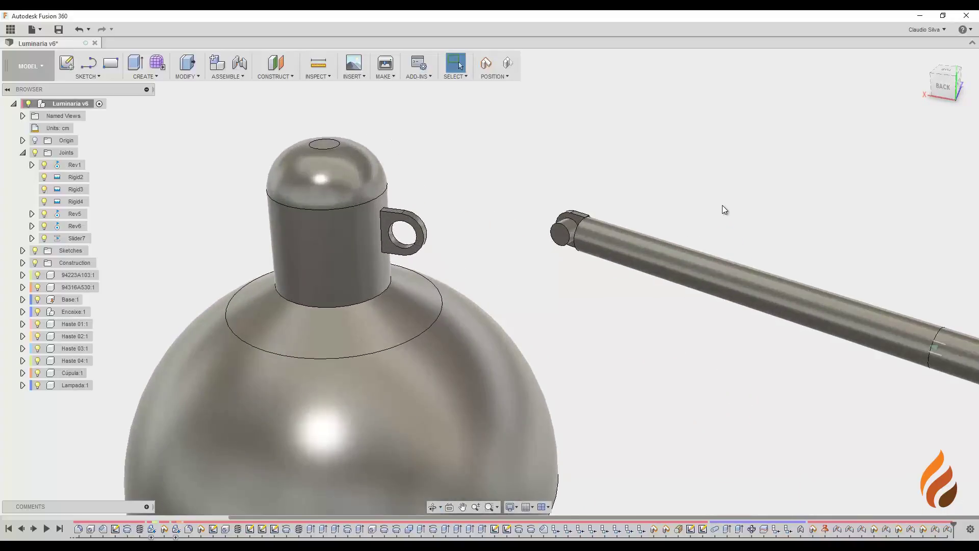
{"action": "scroll", "coordinate": [720, 208], "scroll_direction": "down", "scroll_amount": 5}
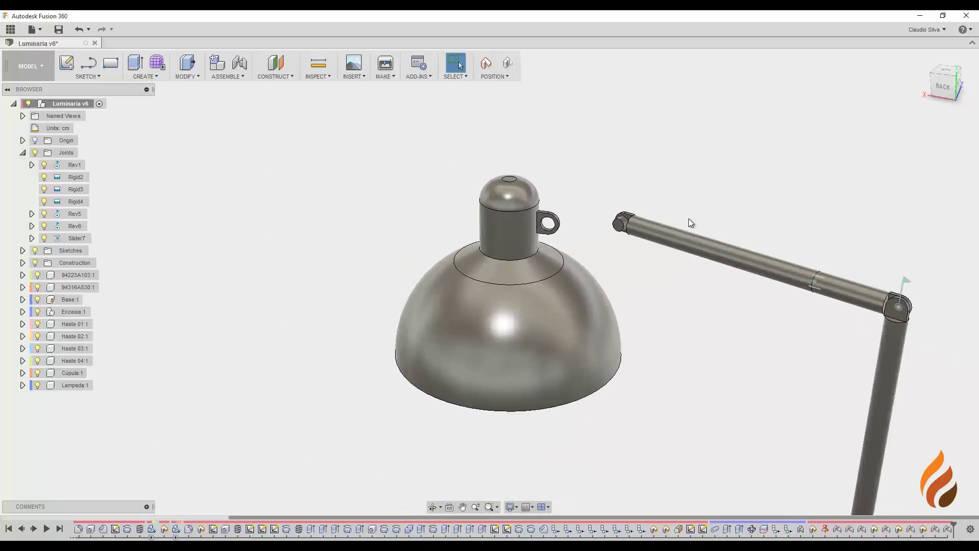
{"action": "middle_click_drag", "start_coordinate": [688, 218], "coordinate": [657, 274], "text": "shift"}
{"action": "left_click_drag", "start_coordinate": [572, 277], "coordinate": [617, 166]}
{"action": "middle_click_drag", "start_coordinate": [648, 262], "coordinate": [695, 244], "text": "shift"}
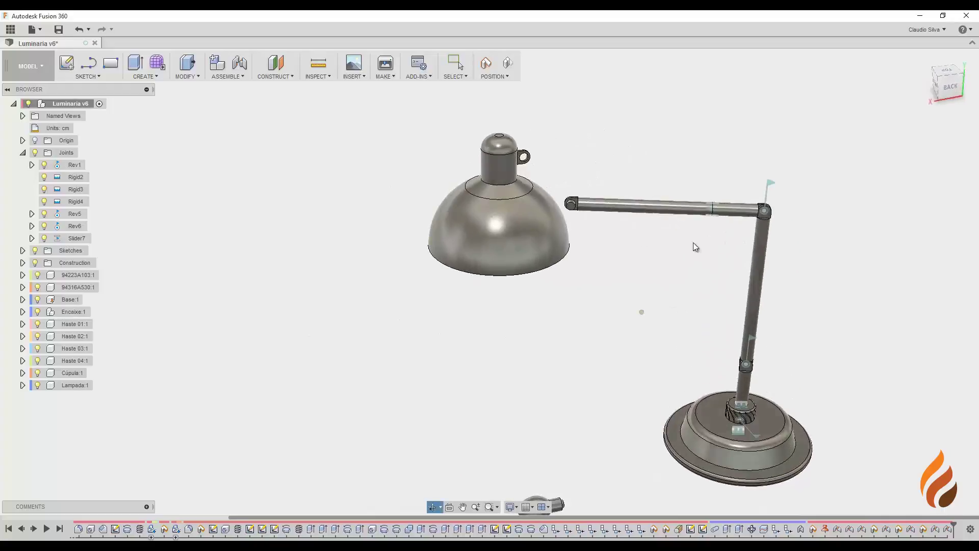
{"action": "scroll", "coordinate": [542, 208], "scroll_direction": "up", "scroll_amount": 3}
{"action": "left_click_drag", "start_coordinate": [540, 204], "coordinate": [549, 274]}
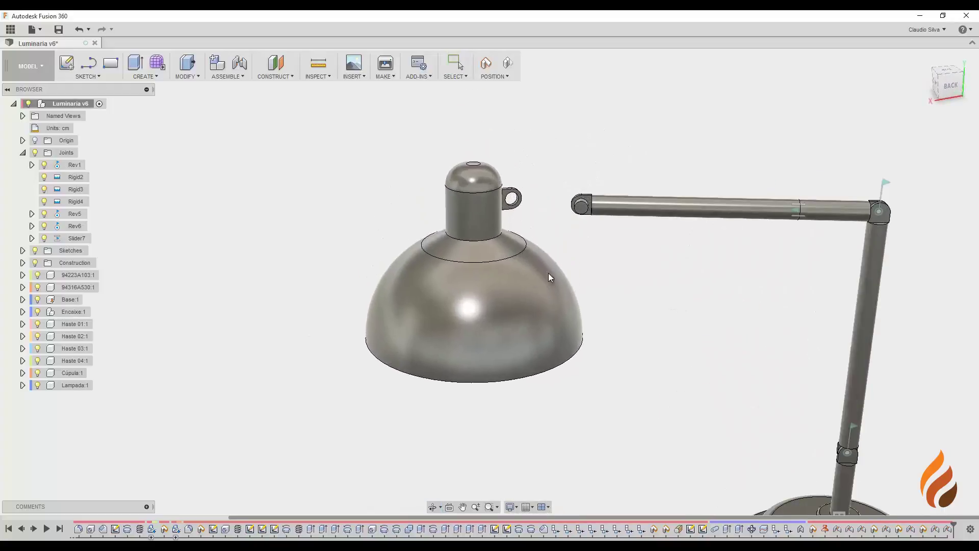
Start a new joint for the lampshade and capture the current position of the moved components
{"action": "mouse_move", "coordinate": [591, 262]}
{"action": "middle_mouse_down", "text": "shift"}
{"action": "mouse_move", "coordinate": [560, 278]}
{"action": "mouse_move", "coordinate": [541, 270]}
{"action": "middle_mouse_up", "text": "shift"}
{"action": "scroll", "coordinate": [559, 204], "scroll_direction": "up", "scroll_amount": 5}
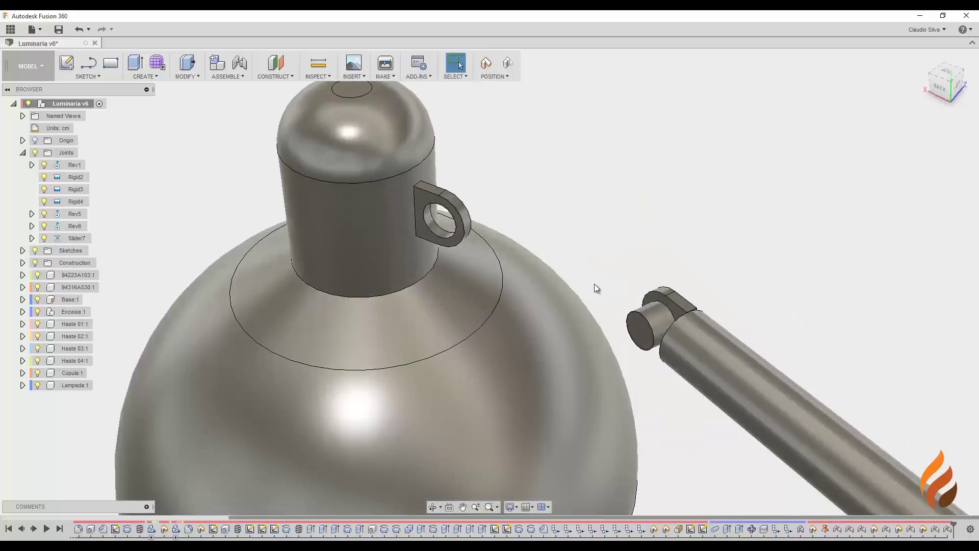
{"action": "scroll", "coordinate": [595, 284], "scroll_direction": "down", "scroll_amount": 3}
{"action": "middle_click_drag", "start_coordinate": [603, 283], "coordinate": [477, 285], "text": "shift"}
{"action": "scroll", "coordinate": [821, 277], "scroll_direction": "up", "scroll_amount": 4}
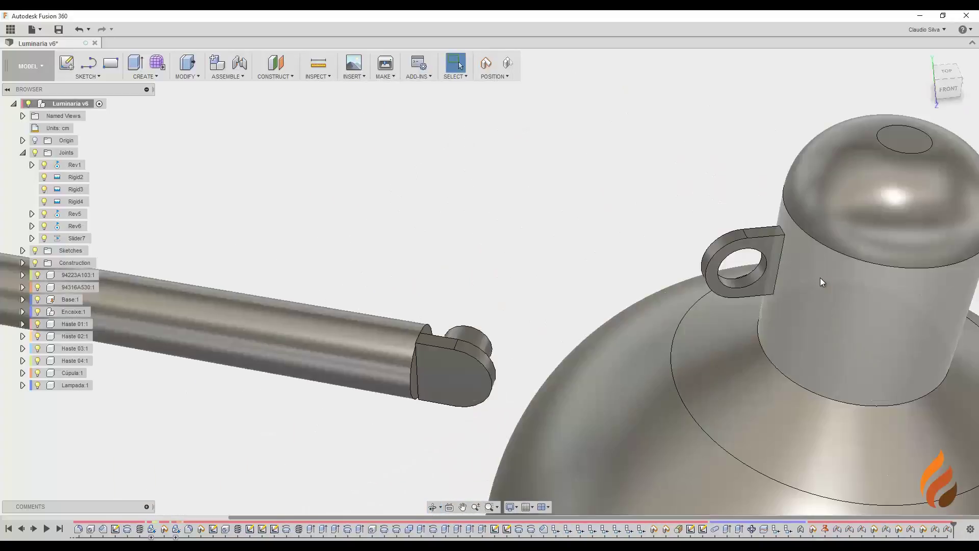
{"action": "scroll", "coordinate": [819, 278], "scroll_direction": "up", "scroll_amount": 2}
{"action": "middle_click_drag", "start_coordinate": [740, 268], "coordinate": [451, 211]}
{"action": "scroll", "coordinate": [664, 222], "scroll_direction": "down", "scroll_amount": 2}
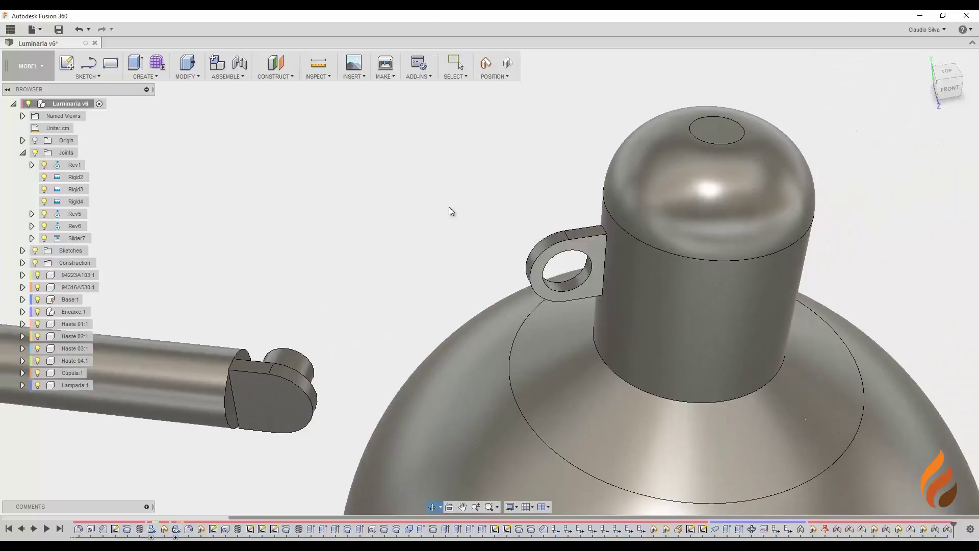
{"action": "left_click", "coordinate": [229, 77]}
{"action": "left_click", "coordinate": [228, 102]}
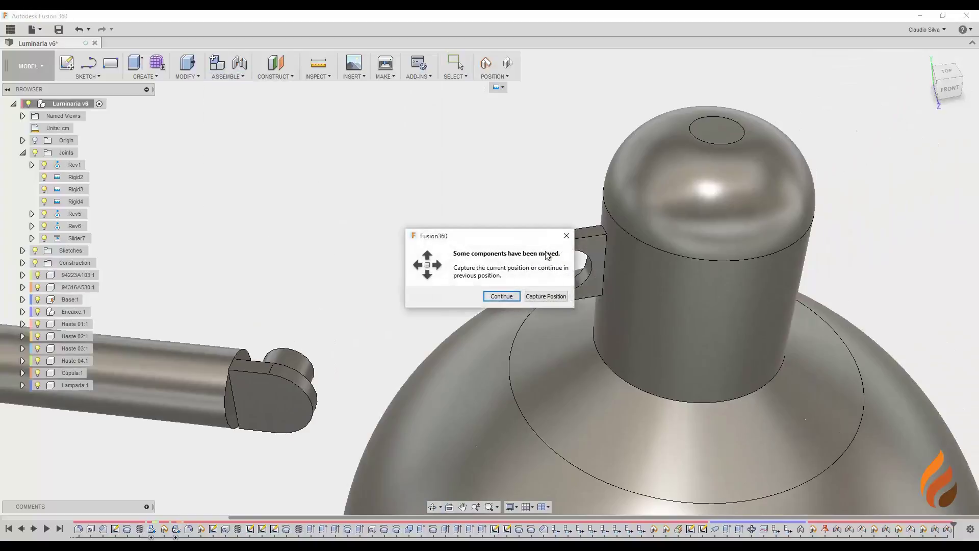
{"action": "left_click", "coordinate": [546, 297]}
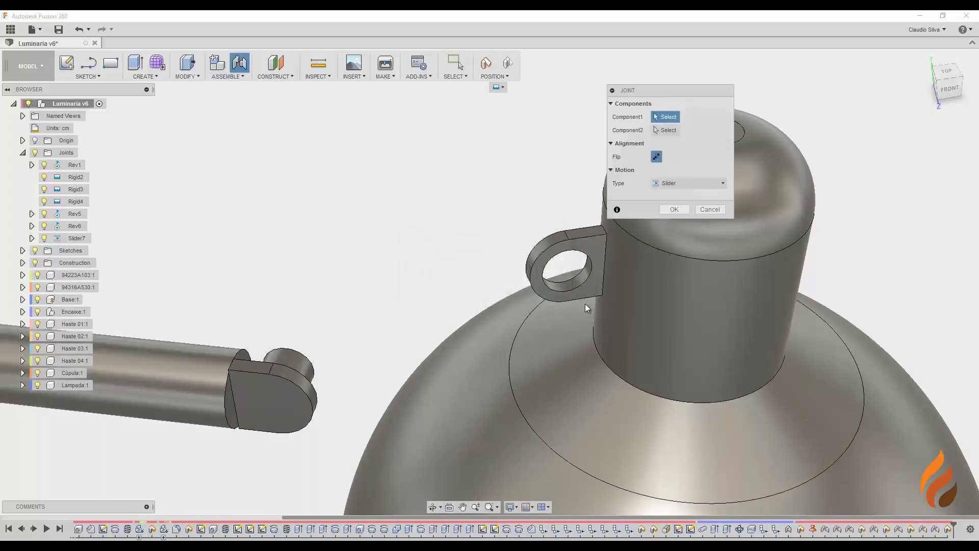
Place the first joint origin at the hole centre on the flat face of the lampshade's ring lug
{"action": "middle_click_drag", "start_coordinate": [568, 306], "coordinate": [460, 320]}
{"action": "scroll", "coordinate": [445, 334], "scroll_direction": "up", "scroll_amount": 3}
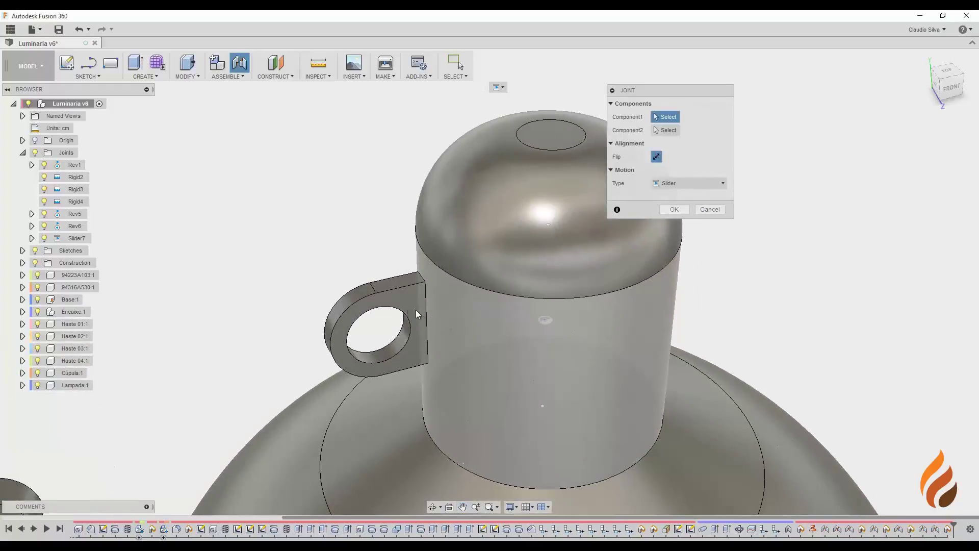
{"action": "left_click", "coordinate": [426, 323]}
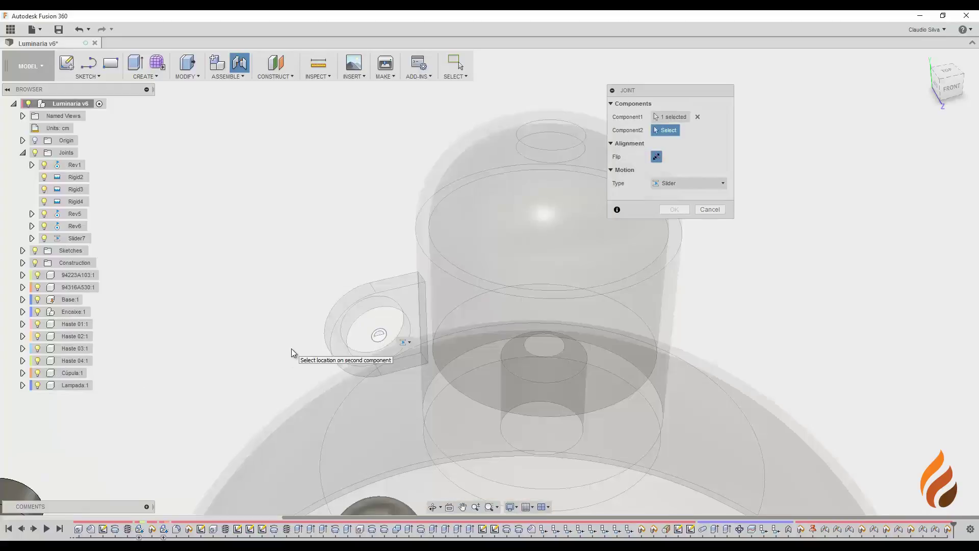
Place the second joint origin on the flat tab at the arm's free end, at the centre of the pin's base
{"action": "scroll", "coordinate": [293, 348], "scroll_direction": "down", "scroll_amount": 5}
{"action": "middle_click_drag", "start_coordinate": [333, 338], "coordinate": [456, 348], "text": "shift"}
{"action": "scroll", "coordinate": [279, 350], "scroll_direction": "up", "scroll_amount": 5}
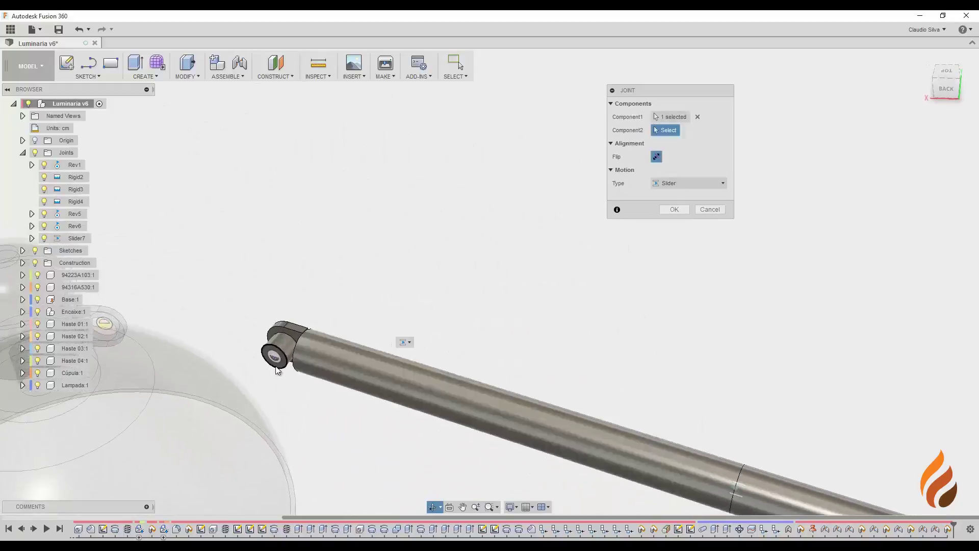
{"action": "scroll", "coordinate": [278, 350], "scroll_direction": "up", "scroll_amount": 2}
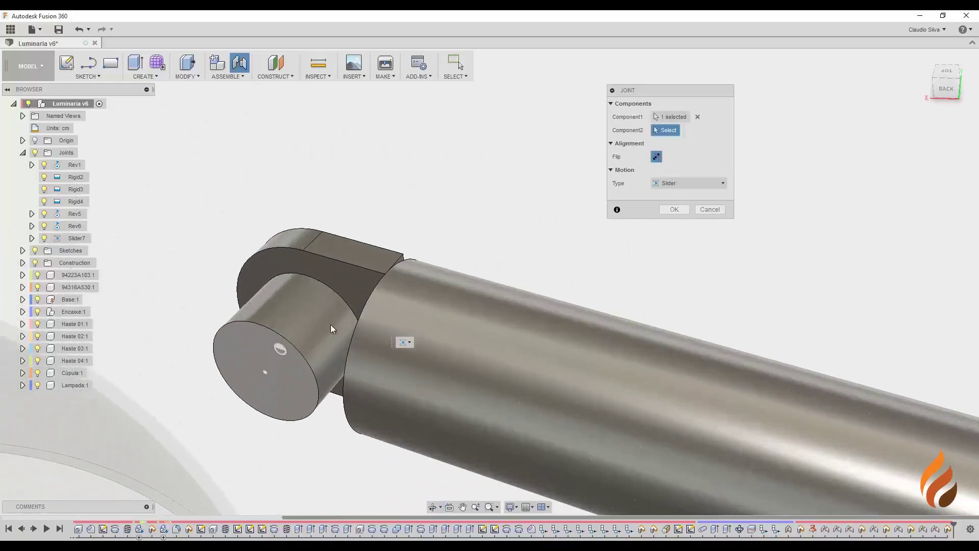
{"action": "left_click", "coordinate": [351, 284]}
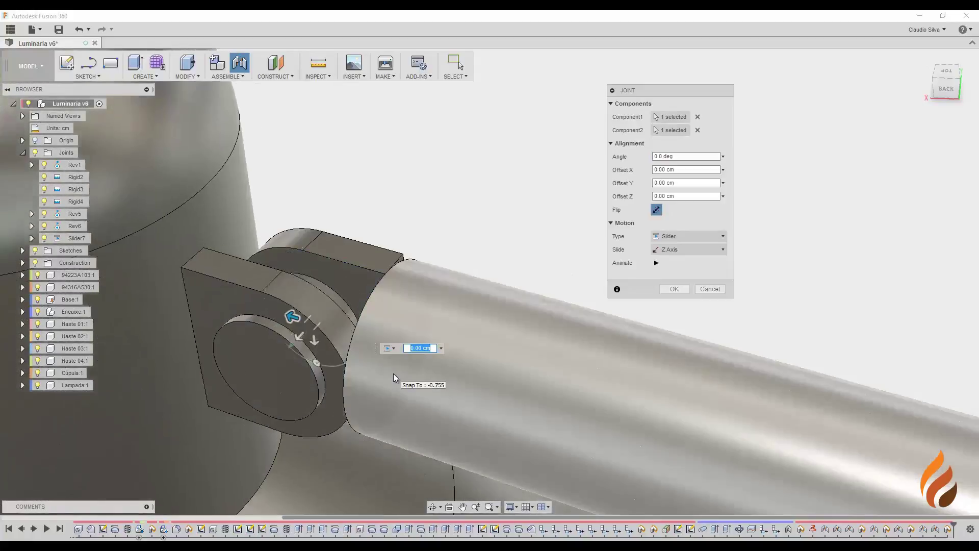
Change the joint's motion type to Revolute about the Z axis and accept the joint between lampshade and arm
{"action": "scroll", "coordinate": [363, 363], "scroll_direction": "down", "scroll_amount": 6}
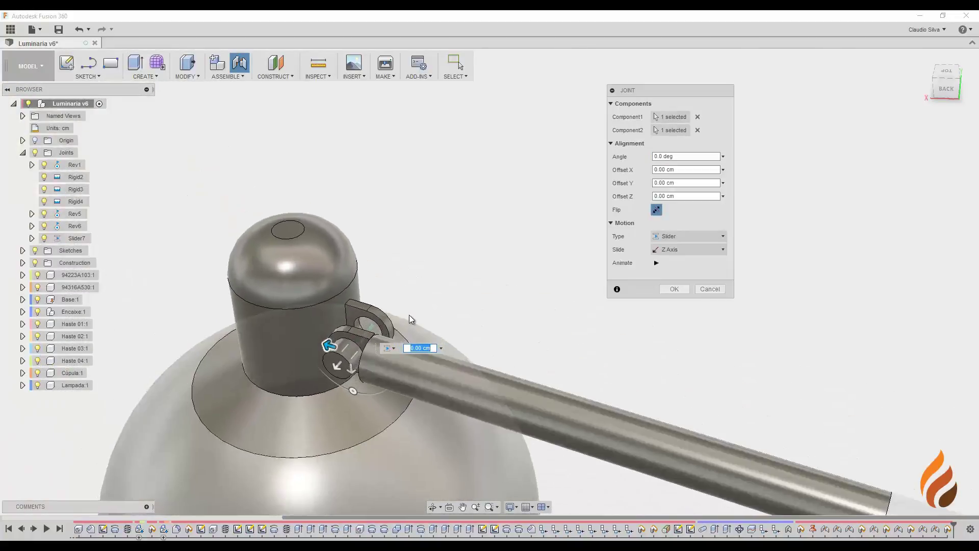
{"action": "middle_click_drag", "start_coordinate": [440, 284], "coordinate": [493, 243]}
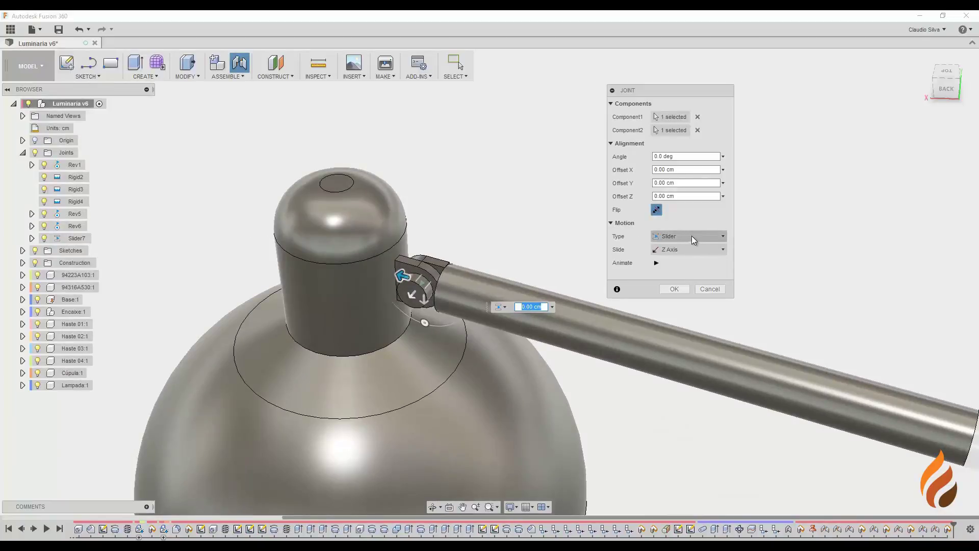
{"action": "left_click", "coordinate": [705, 237]}
{"action": "left_click", "coordinate": [693, 261]}
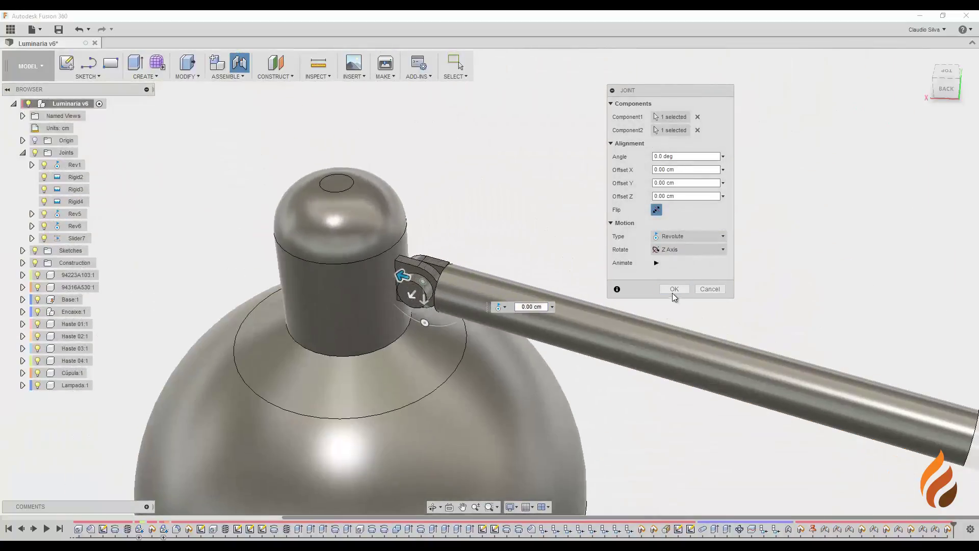
{"action": "left_click", "coordinate": [674, 289]}
Set the lampshade joint's rotation limits to a minimum of -90 degrees and a maximum of 45 degrees
{"action": "scroll", "coordinate": [546, 342], "scroll_direction": "down", "scroll_amount": 3}
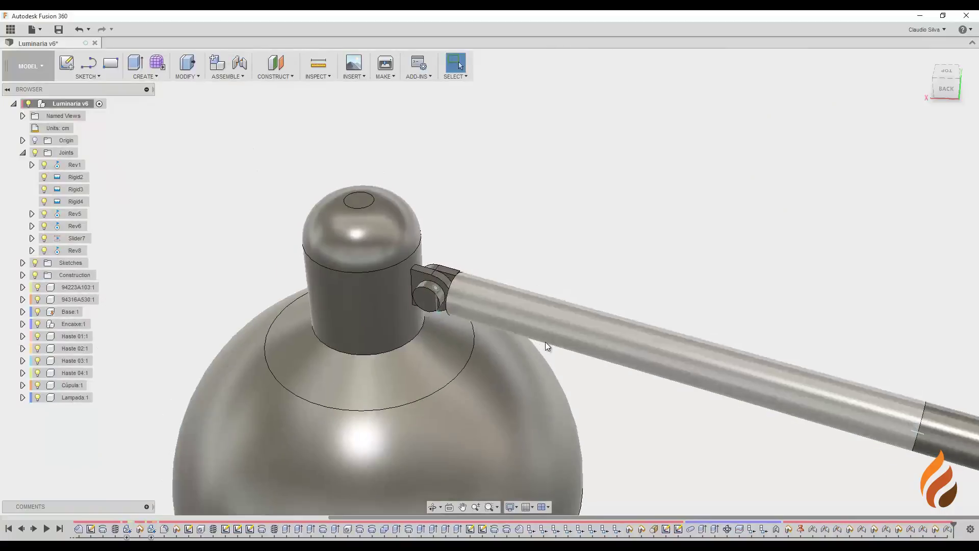
{"action": "middle_click_drag", "start_coordinate": [557, 341], "coordinate": [570, 276], "text": "shift"}
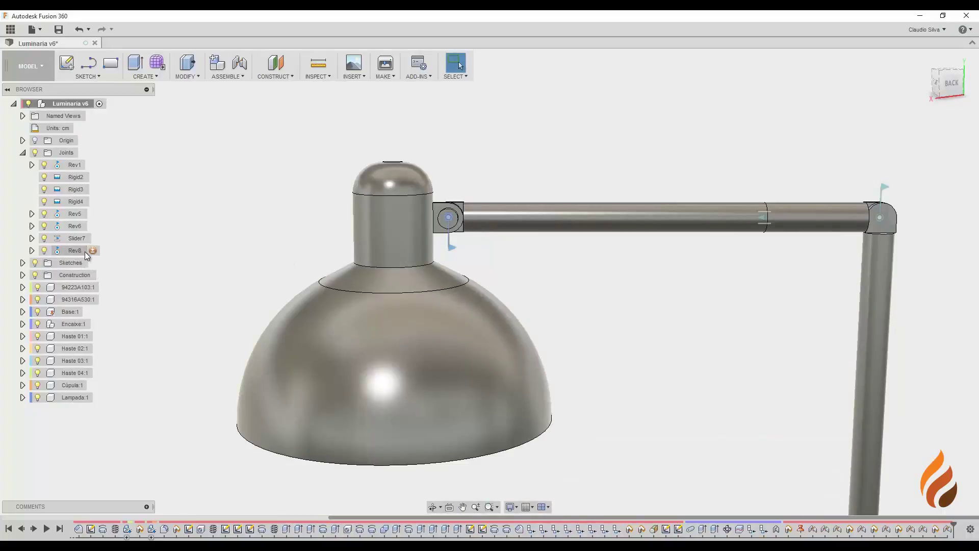
{"action": "left_click", "coordinate": [94, 250]}
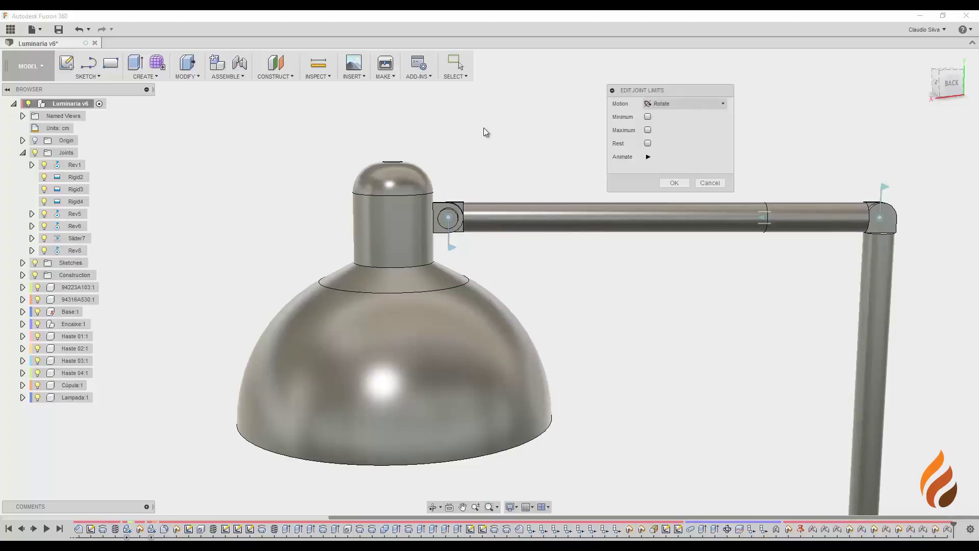
{"action": "left_click", "coordinate": [648, 116]}
{"action": "left_click", "coordinate": [648, 129]}
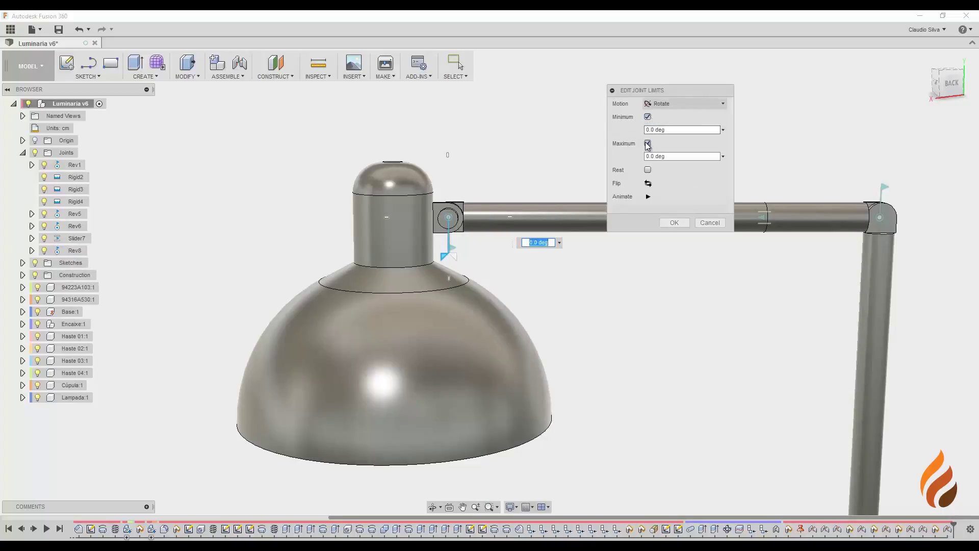
{"action": "left_click", "coordinate": [658, 129]}
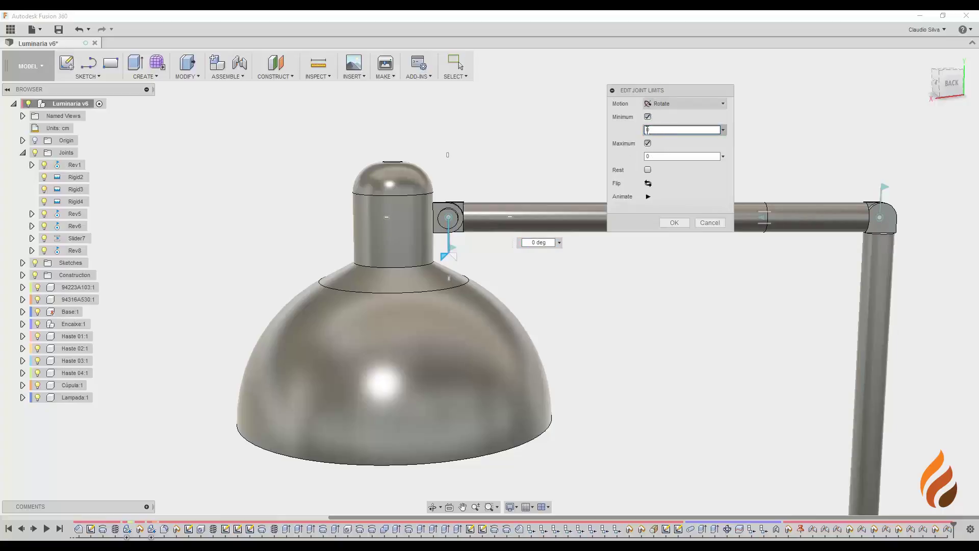
{"action": "type", "text": "-"}
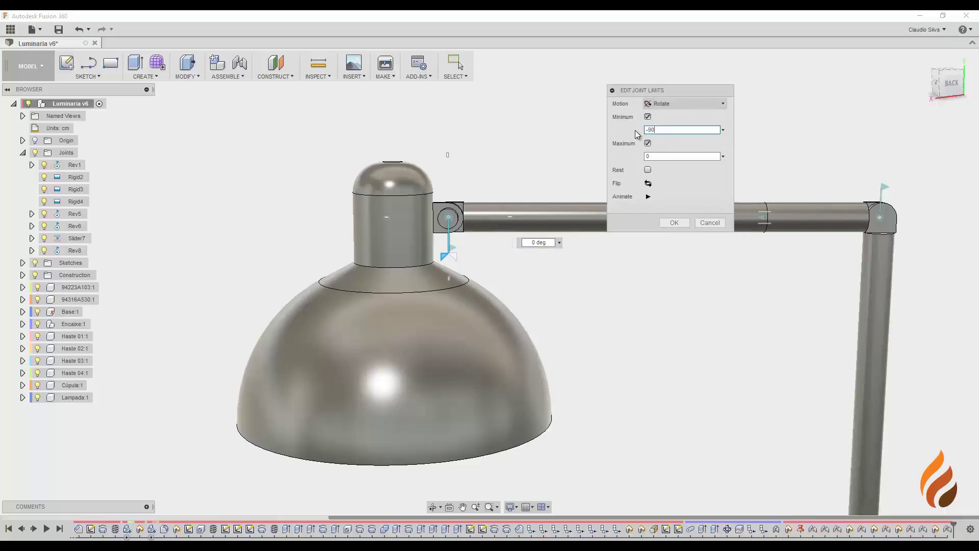
{"action": "type", "text": "90"}
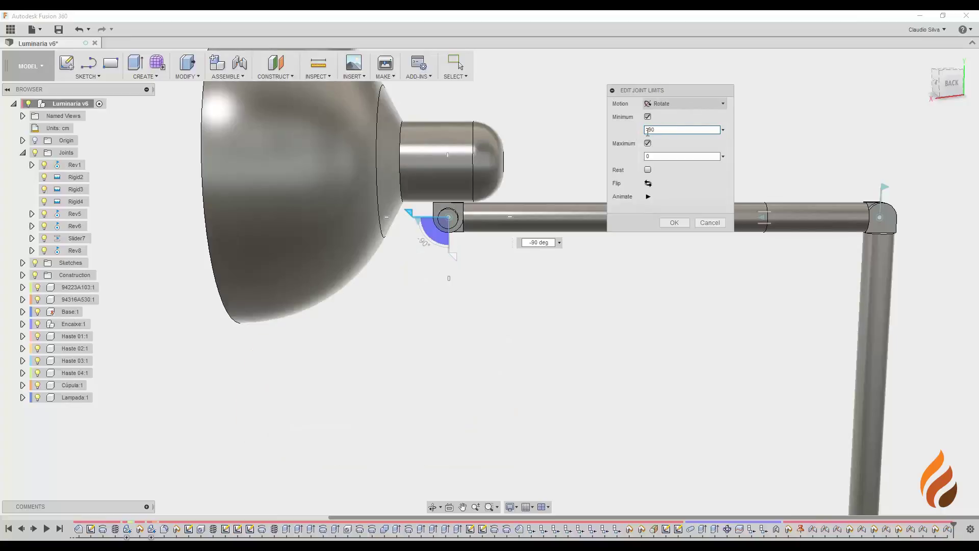
{"action": "left_click", "coordinate": [648, 155]}
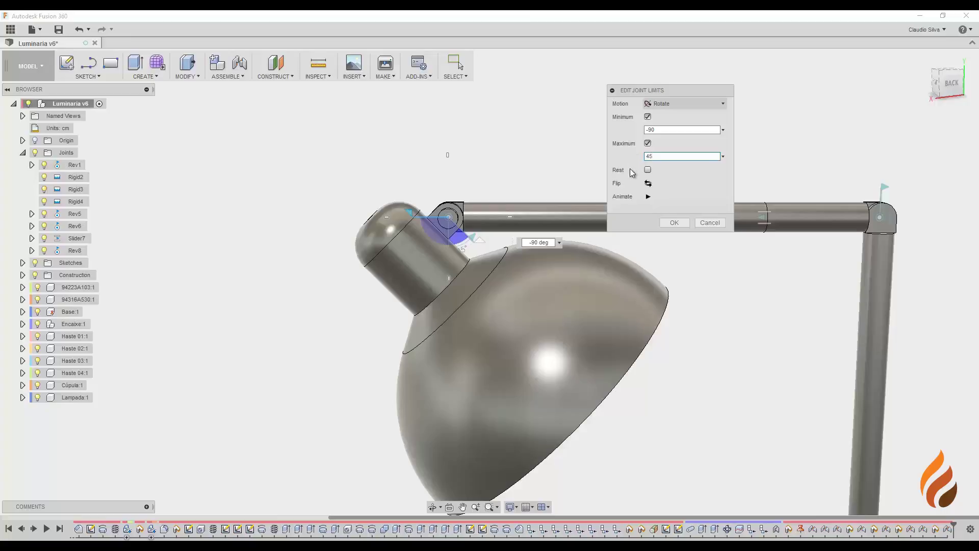
Preview the lampshade joint's limited rotation with the animation, stop it, and accept the joint limits
{"action": "left_click", "coordinate": [649, 198]}
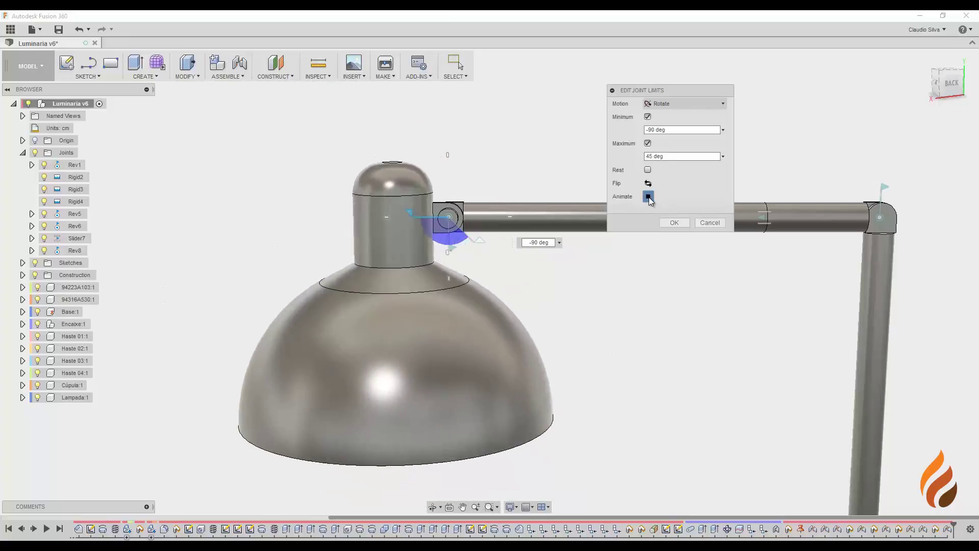
{"action": "left_click", "coordinate": [649, 198]}
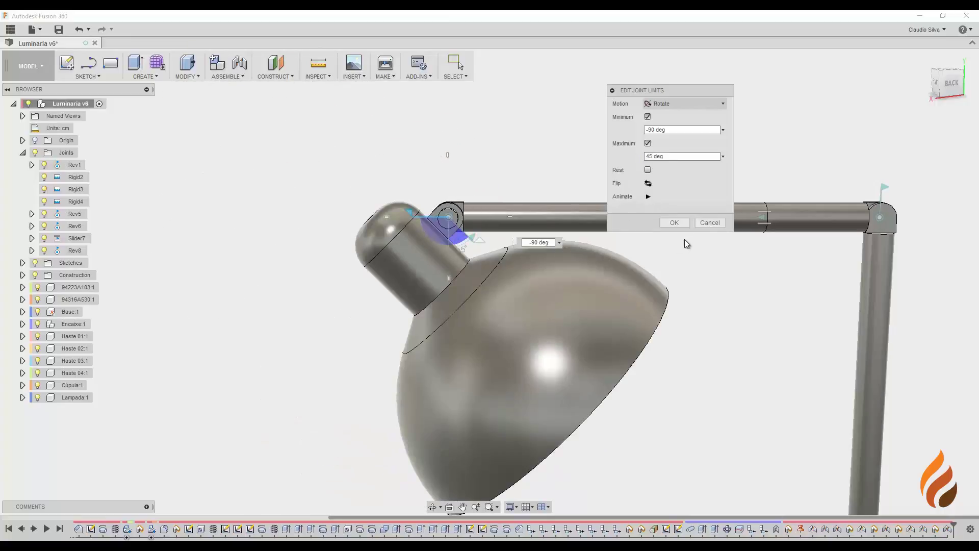
{"action": "left_click", "coordinate": [675, 222]}
{"action": "scroll", "coordinate": [586, 242], "scroll_direction": "down", "scroll_amount": 5}
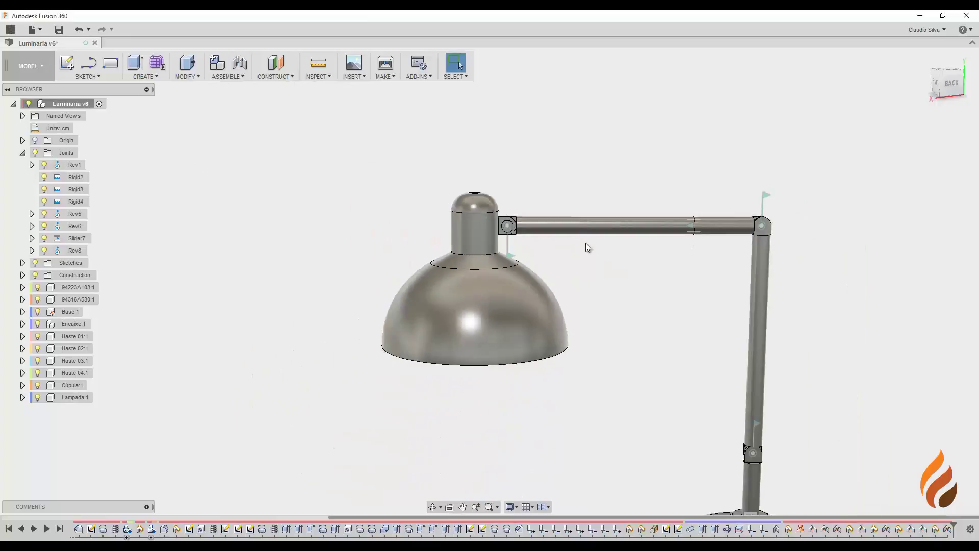
{"action": "middle_click_drag", "start_coordinate": [606, 345], "coordinate": [557, 254], "text": "shift"}
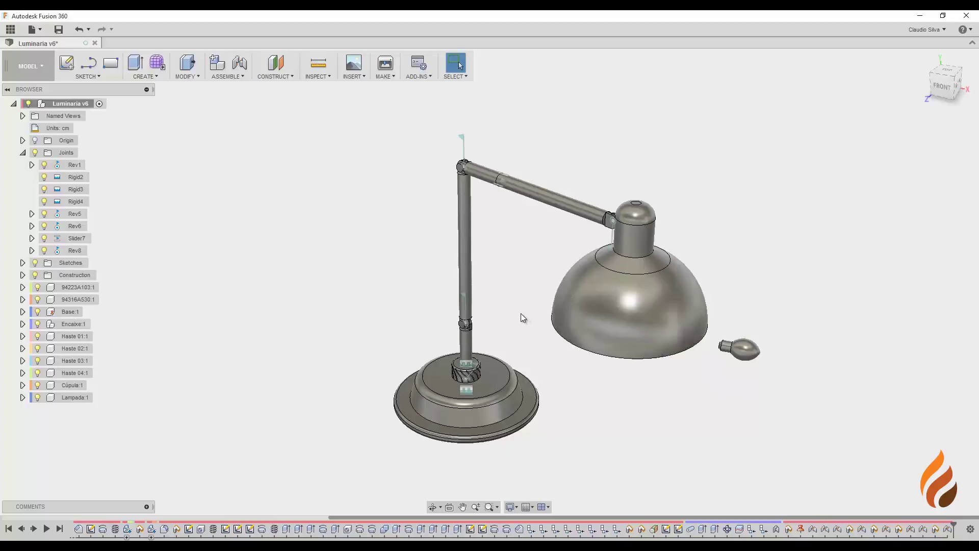
{"action": "middle_click_drag", "start_coordinate": [522, 313], "coordinate": [478, 335], "text": "shift"}
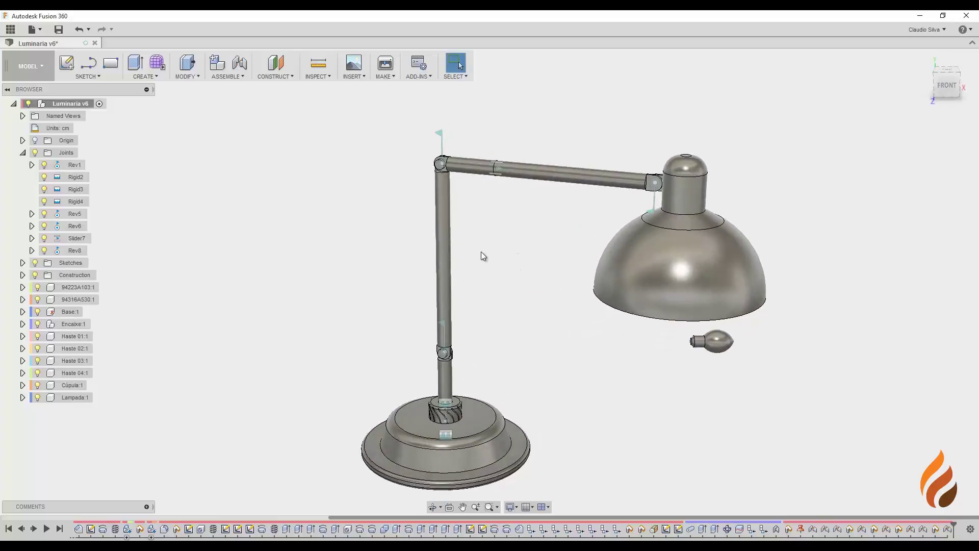
{"action": "scroll", "coordinate": [525, 263], "scroll_direction": "up", "scroll_amount": 3}
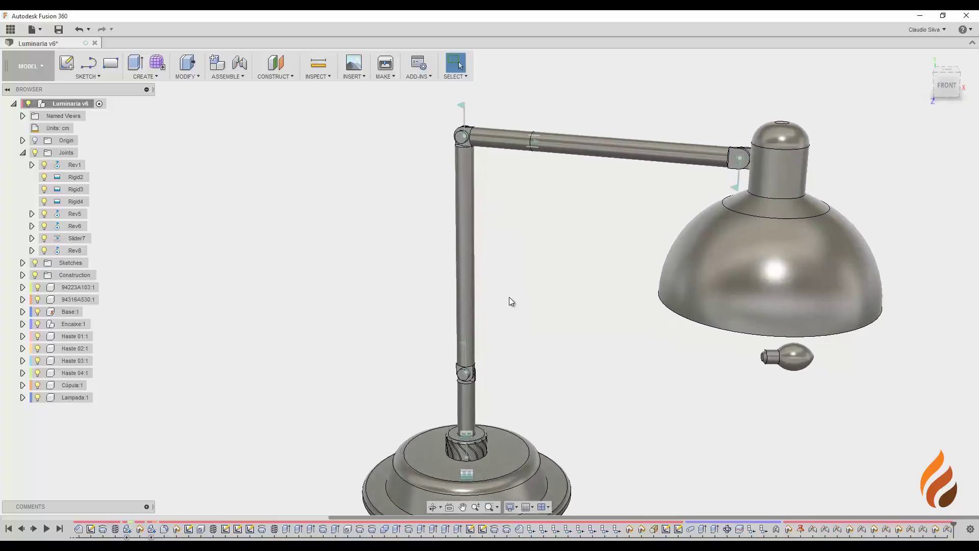
{"action": "scroll", "coordinate": [509, 301], "scroll_direction": "down", "scroll_amount": 2}
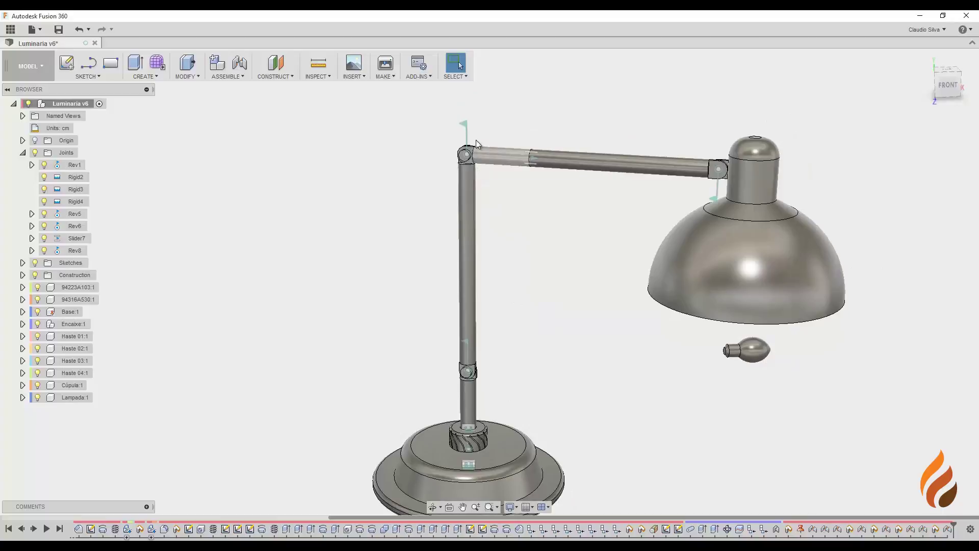
{"action": "left_click", "coordinate": [464, 128]}
{"action": "scroll", "coordinate": [465, 129], "scroll_direction": "up", "scroll_amount": 3}
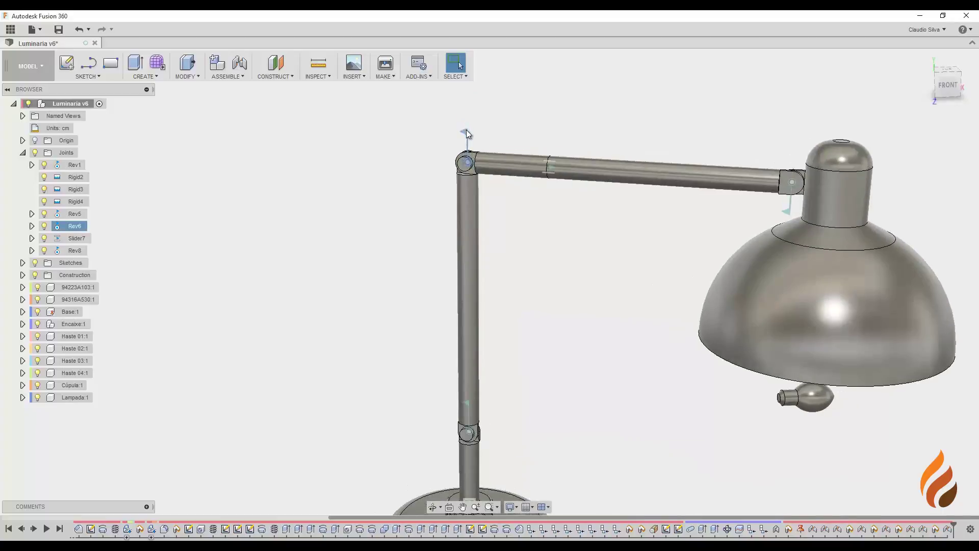
{"action": "double_click", "coordinate": [466, 132]}
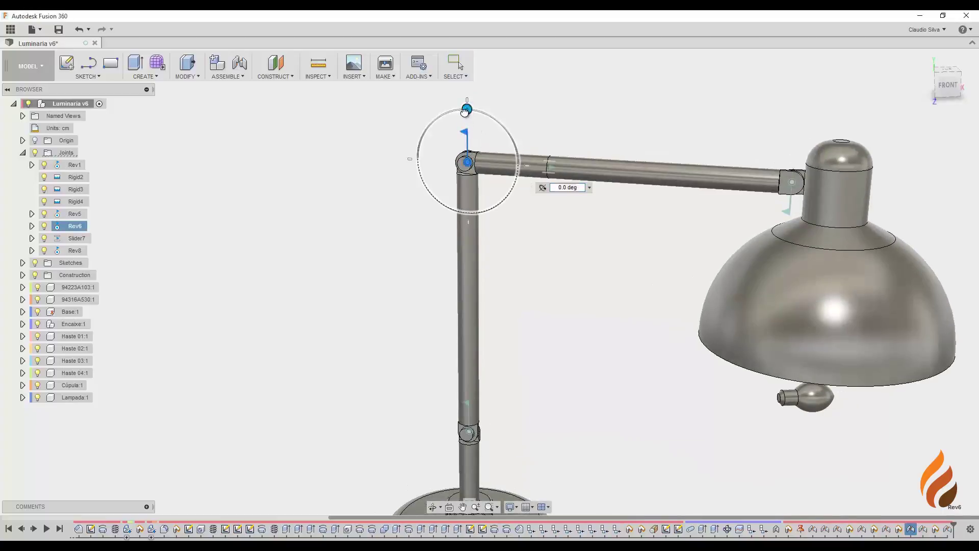
{"action": "mouse_move", "coordinate": [466, 112]}
{"action": "left_mouse_down"}
{"action": "mouse_move", "coordinate": [448, 122]}
{"action": "mouse_move", "coordinate": [463, 109]}
{"action": "left_mouse_up"}
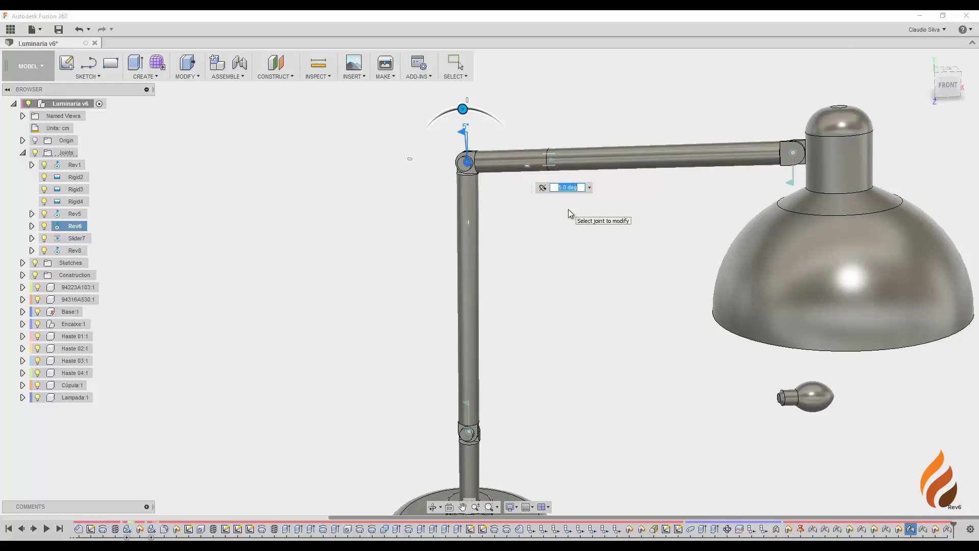
{"action": "key", "text": "Return"}
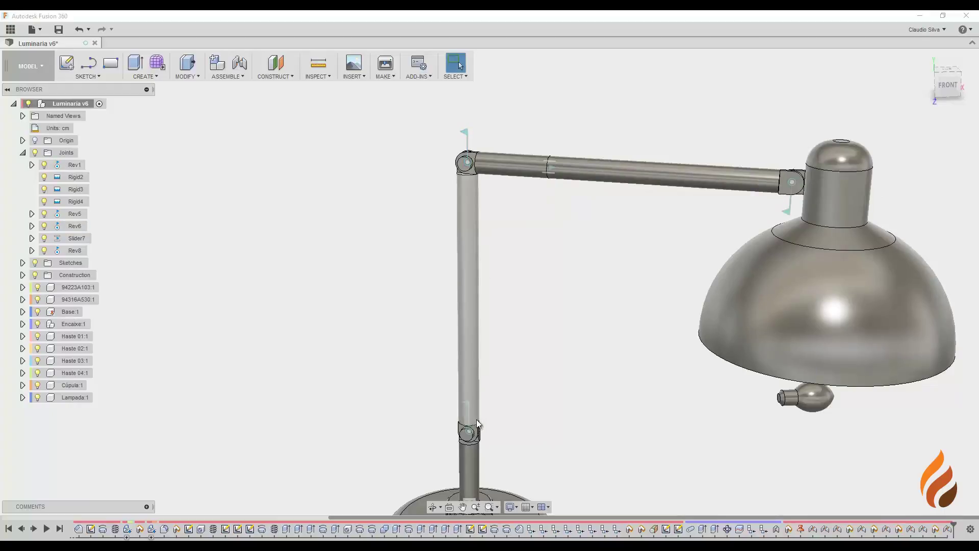
Drive the revolute joint Rev5 just above the base to a rotation of 20 degrees
{"action": "scroll", "coordinate": [472, 413], "scroll_direction": "up", "scroll_amount": 2}
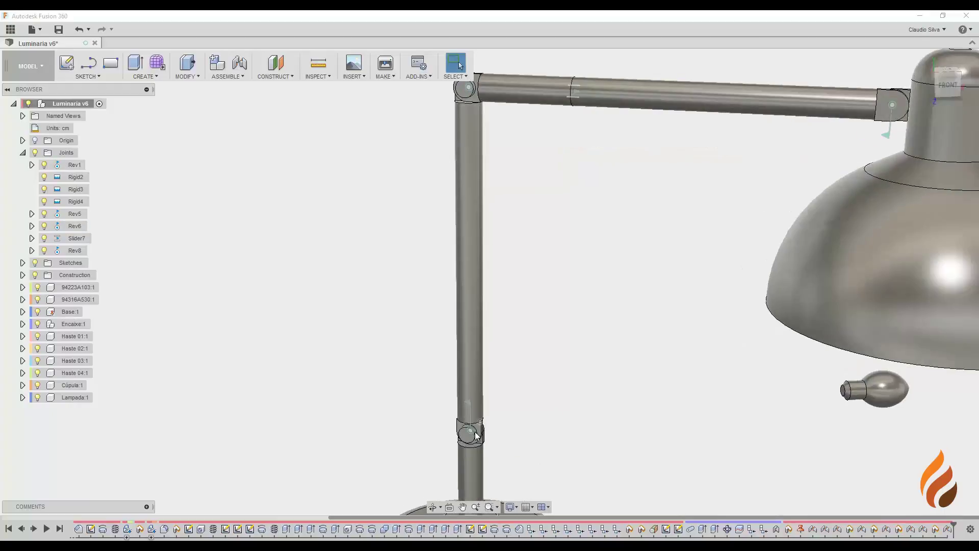
{"action": "scroll", "coordinate": [471, 417], "scroll_direction": "down", "scroll_amount": 3}
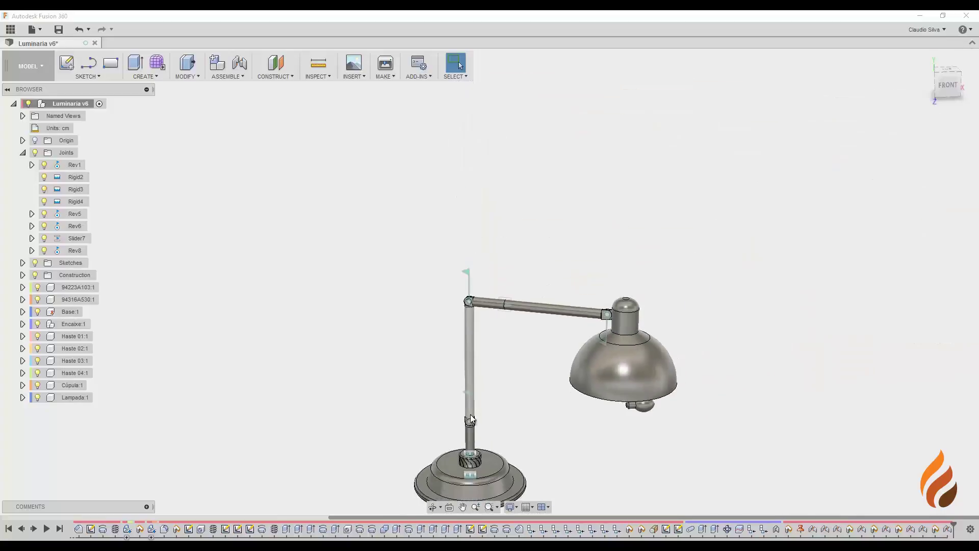
{"action": "middle_click_drag", "start_coordinate": [470, 414], "coordinate": [469, 338]}
{"action": "scroll", "coordinate": [500, 325], "scroll_direction": "up", "scroll_amount": 1}
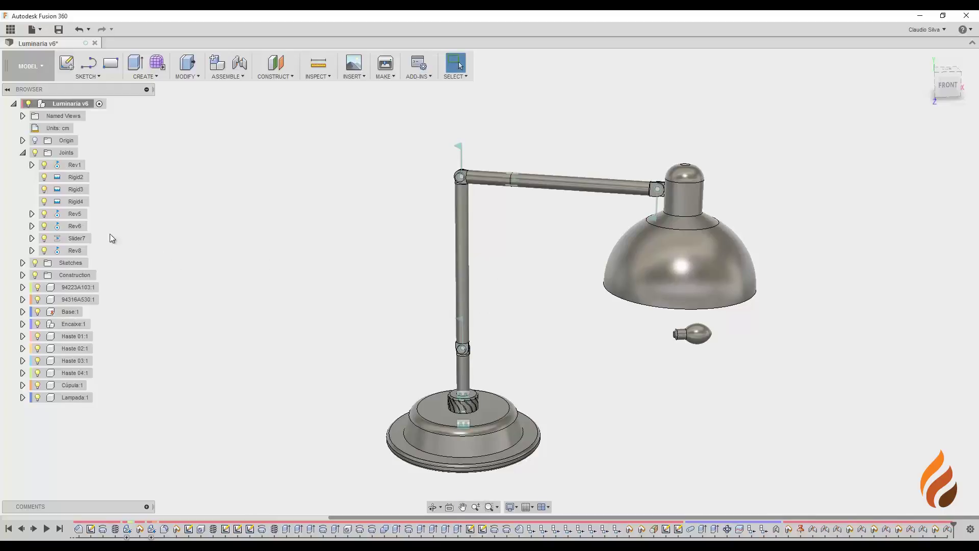
{"action": "scroll", "coordinate": [474, 380], "scroll_direction": "up", "scroll_amount": 3}
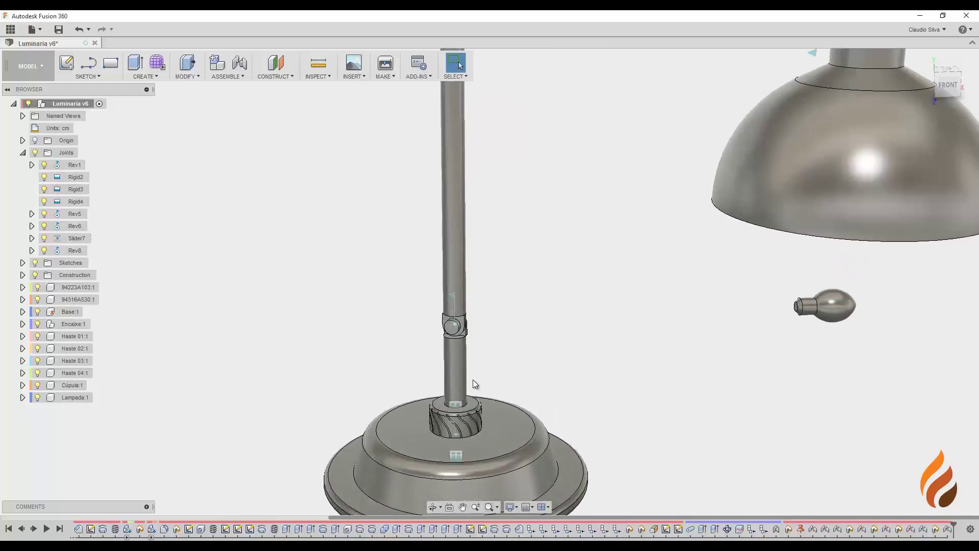
{"action": "middle_click_drag", "start_coordinate": [474, 380], "coordinate": [480, 328]}
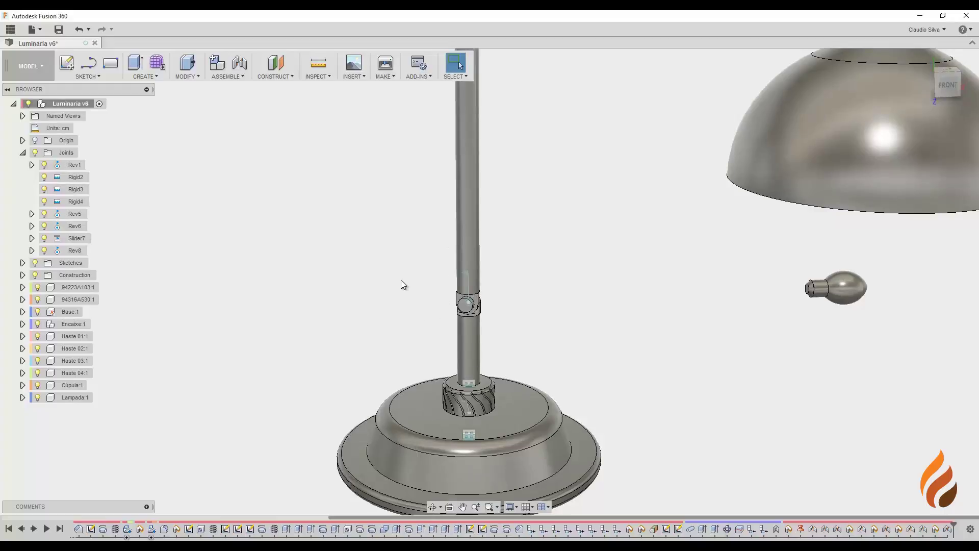
{"action": "right_click", "coordinate": [73, 217]}
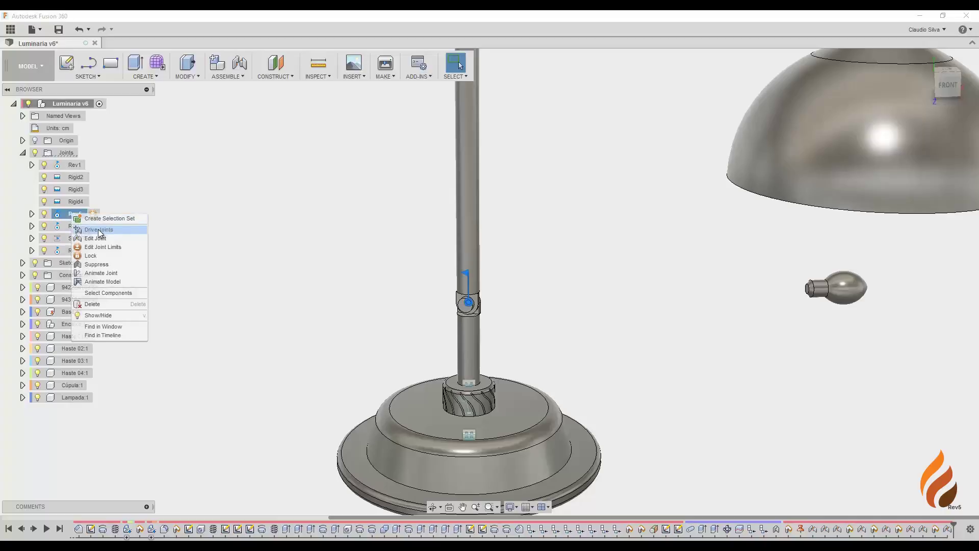
{"action": "left_click", "coordinate": [99, 231]}
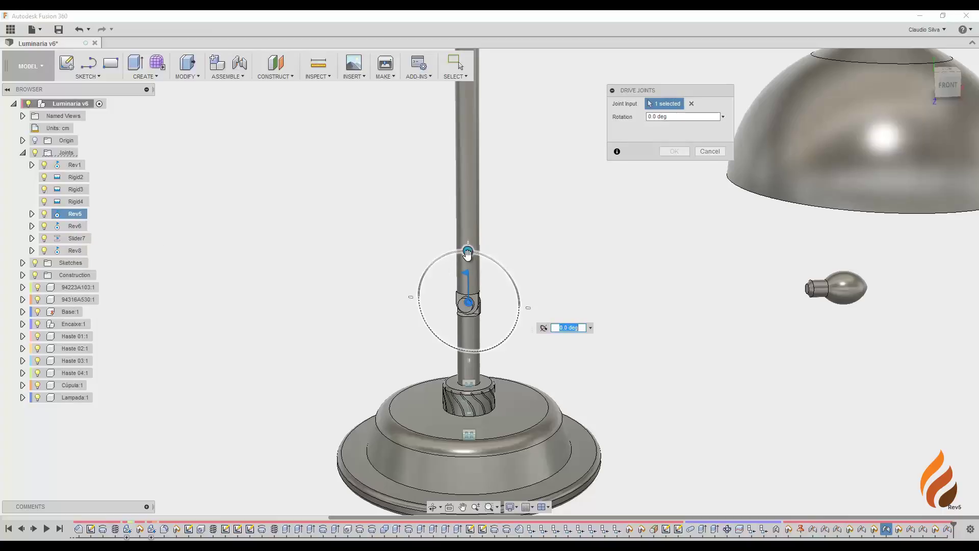
{"action": "left_click_drag", "start_coordinate": [467, 254], "coordinate": [444, 255]}
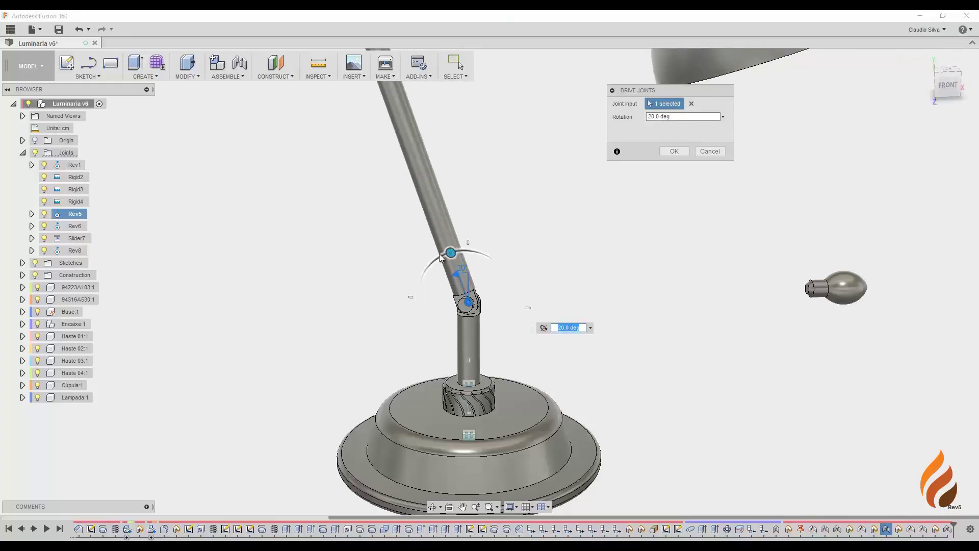
{"action": "left_click", "coordinate": [678, 151]}
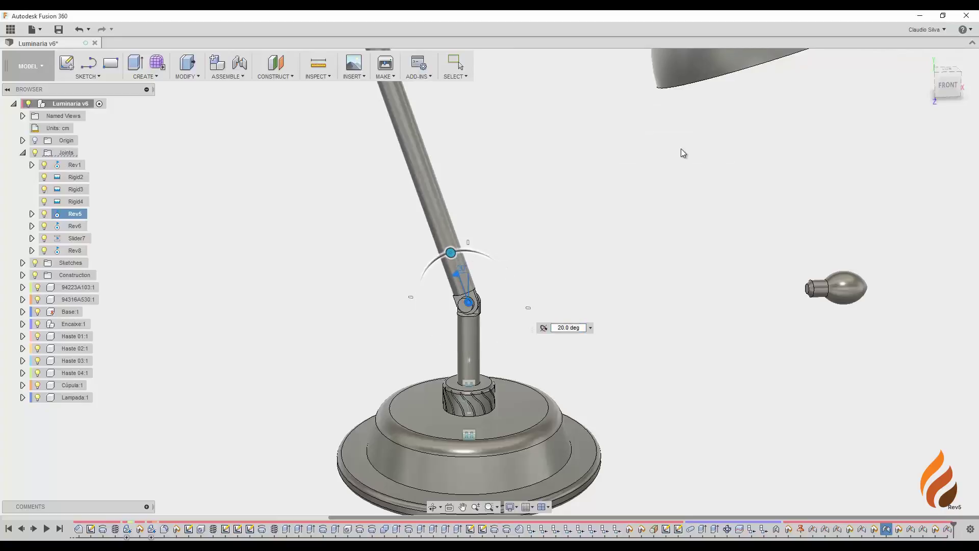
Drive the elbow joint Rev6 between the upright rod and the upper arm to a rotation of 15 degrees
{"action": "scroll", "coordinate": [503, 265], "scroll_direction": "down", "scroll_amount": 5}
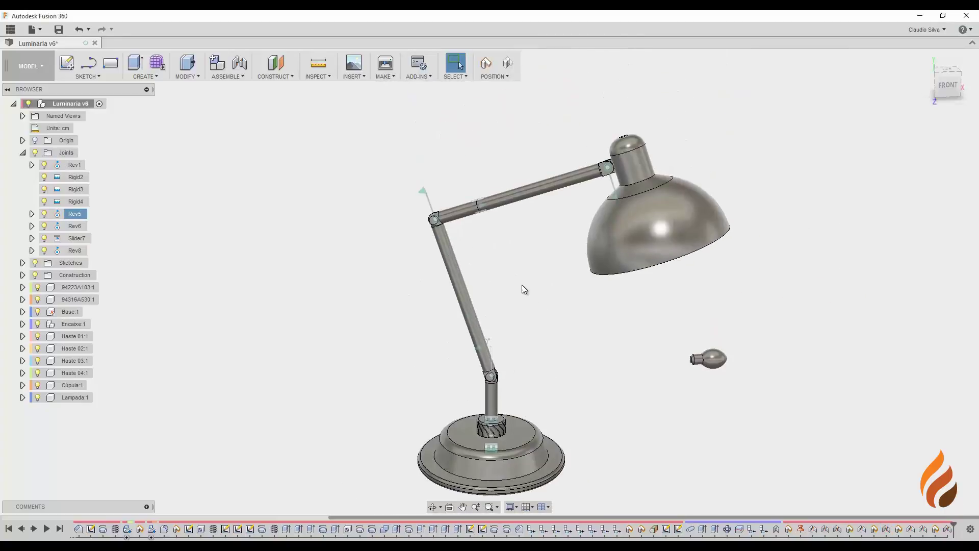
{"action": "scroll", "coordinate": [462, 255], "scroll_direction": "up", "scroll_amount": 8}
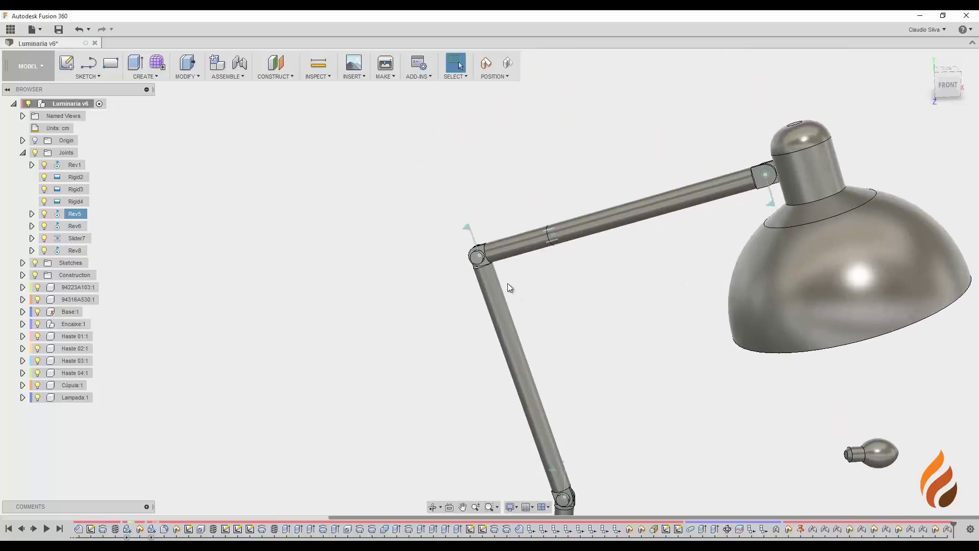
{"action": "scroll", "coordinate": [478, 245], "scroll_direction": "up", "scroll_amount": 1}
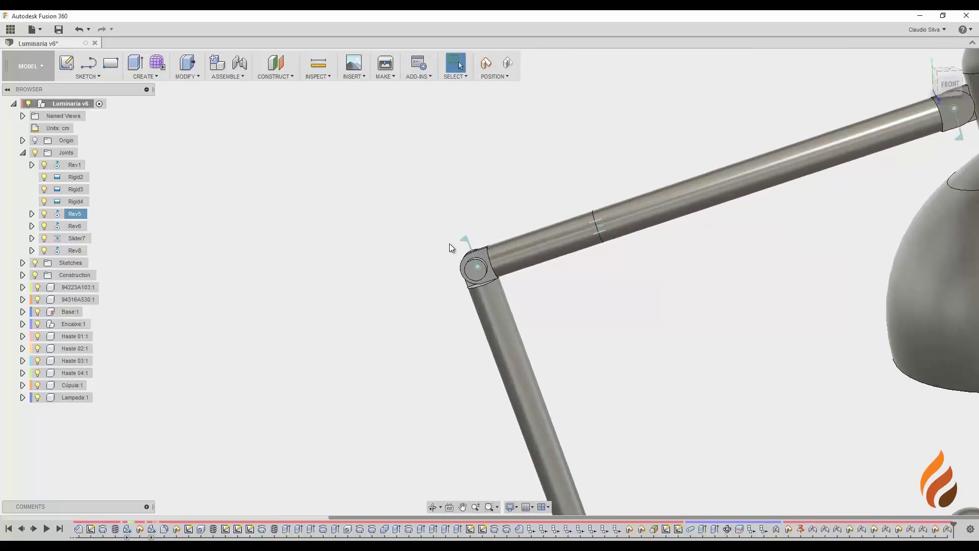
{"action": "right_click", "coordinate": [77, 227]}
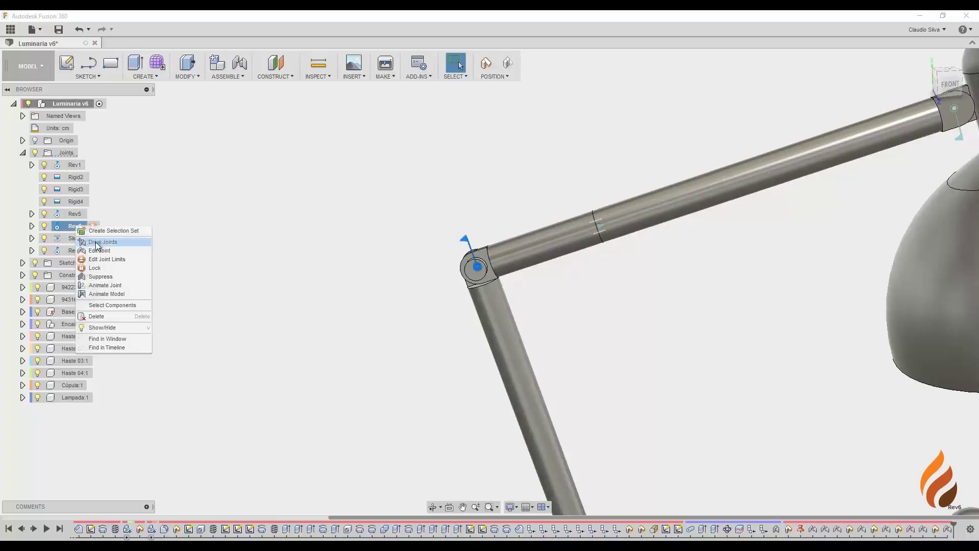
{"action": "left_click", "coordinate": [99, 242]}
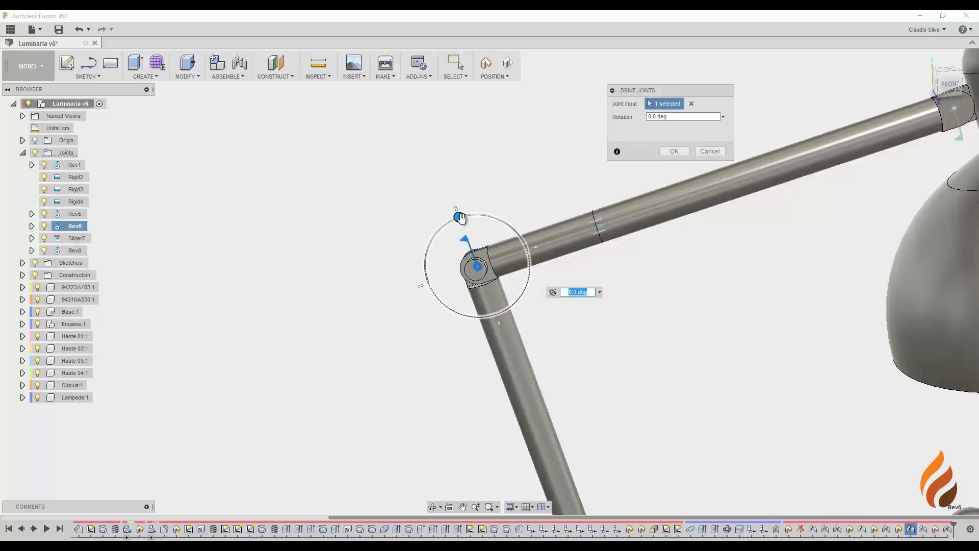
{"action": "left_click_drag", "start_coordinate": [459, 218], "coordinate": [446, 223]}
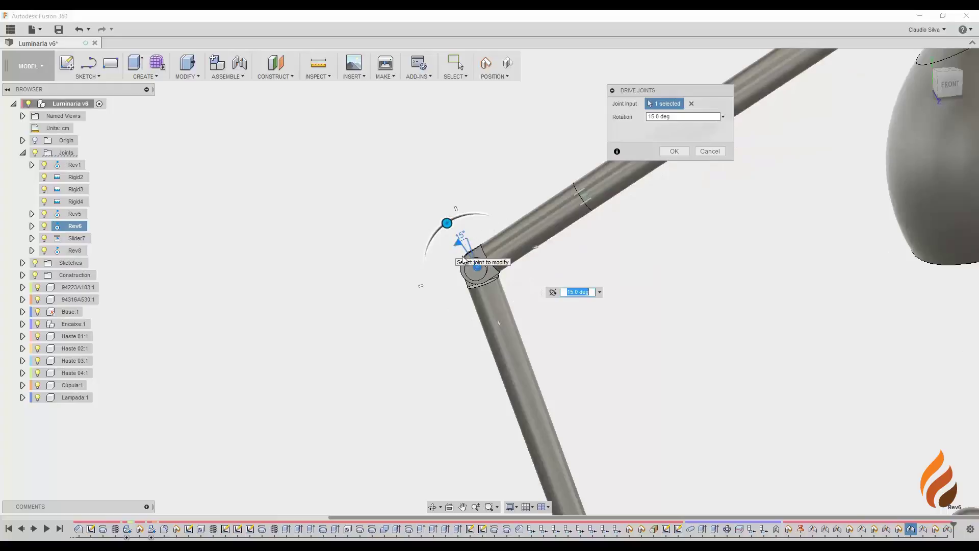
{"action": "left_click", "coordinate": [681, 151]}
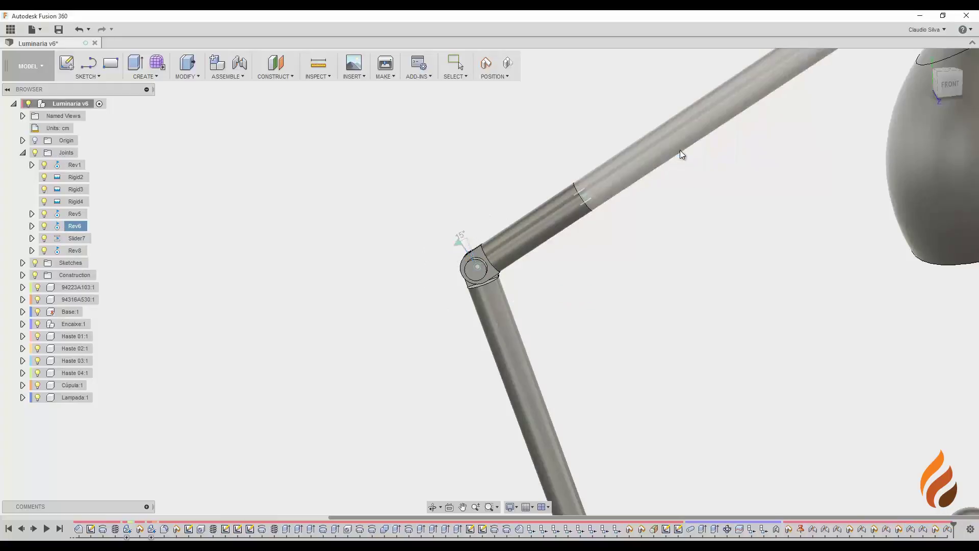
Drive the slider joint Slider7 to extend the upper arm's hollow rod by 2 cm
{"action": "scroll", "coordinate": [510, 224], "scroll_direction": "down", "scroll_amount": 5}
{"action": "middle_click_drag", "start_coordinate": [474, 248], "coordinate": [439, 287]}
{"action": "scroll", "coordinate": [469, 237], "scroll_direction": "up", "scroll_amount": 3}
{"action": "scroll", "coordinate": [415, 292], "scroll_direction": "up", "scroll_amount": 1}
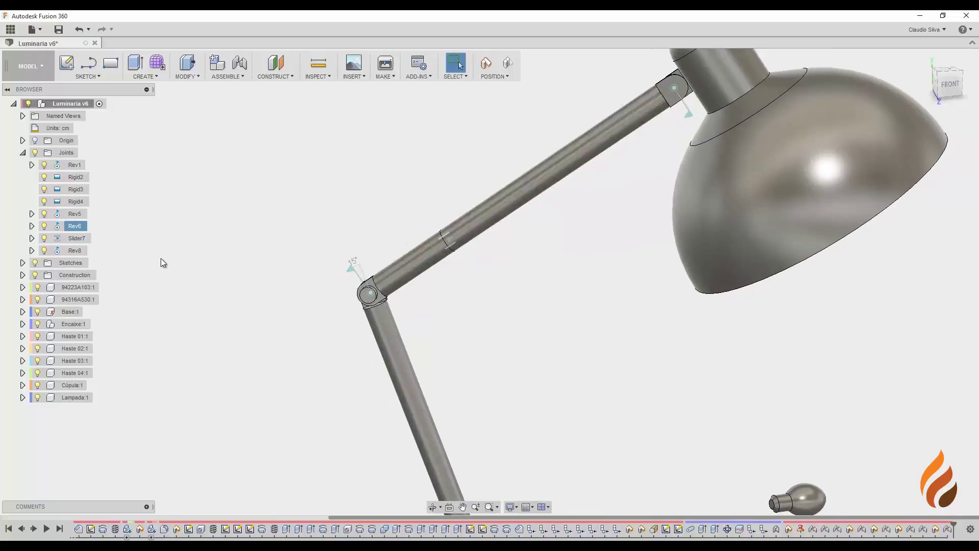
{"action": "right_click", "coordinate": [75, 241]}
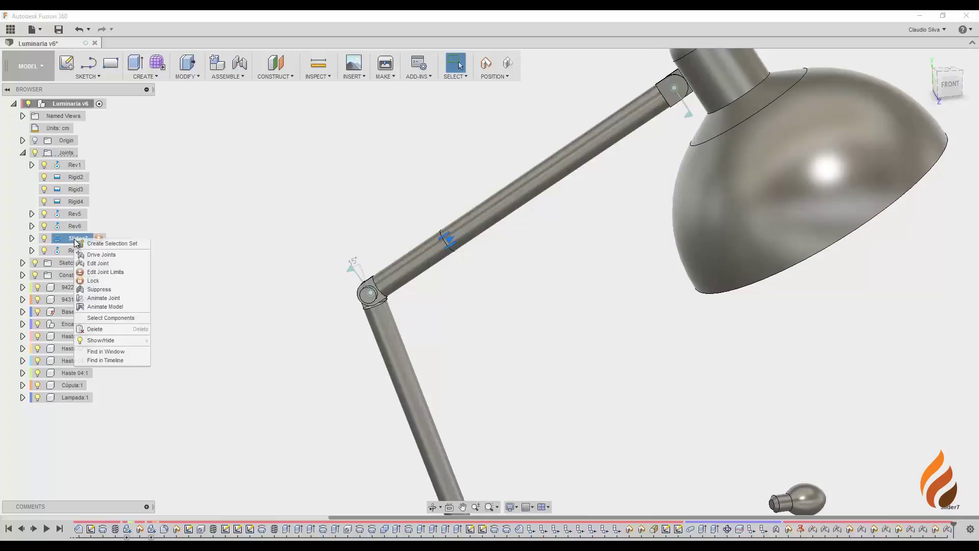
{"action": "left_click", "coordinate": [97, 255]}
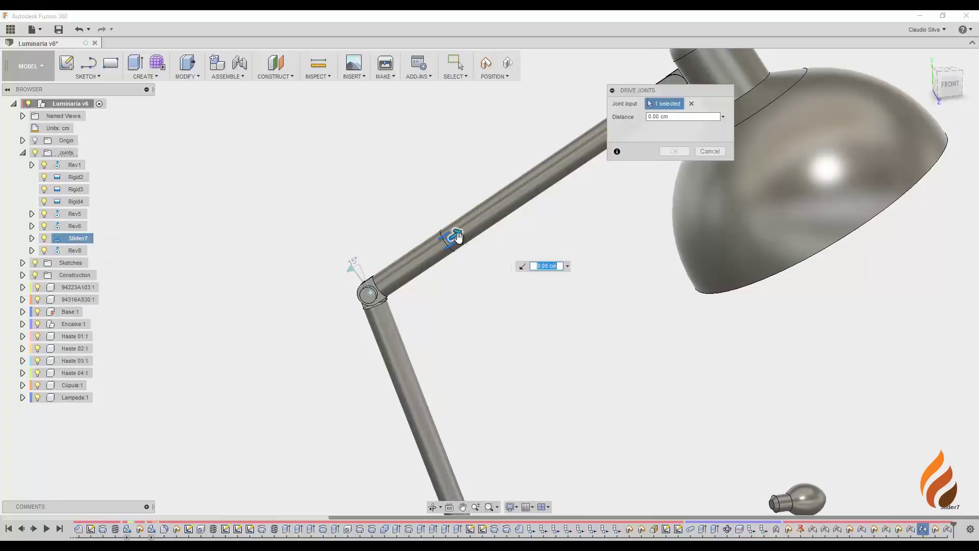
{"action": "mouse_move", "coordinate": [457, 235]}
{"action": "left_mouse_down"}
{"action": "mouse_move", "coordinate": [481, 222]}
{"action": "mouse_move", "coordinate": [476, 230]}
{"action": "left_mouse_up"}
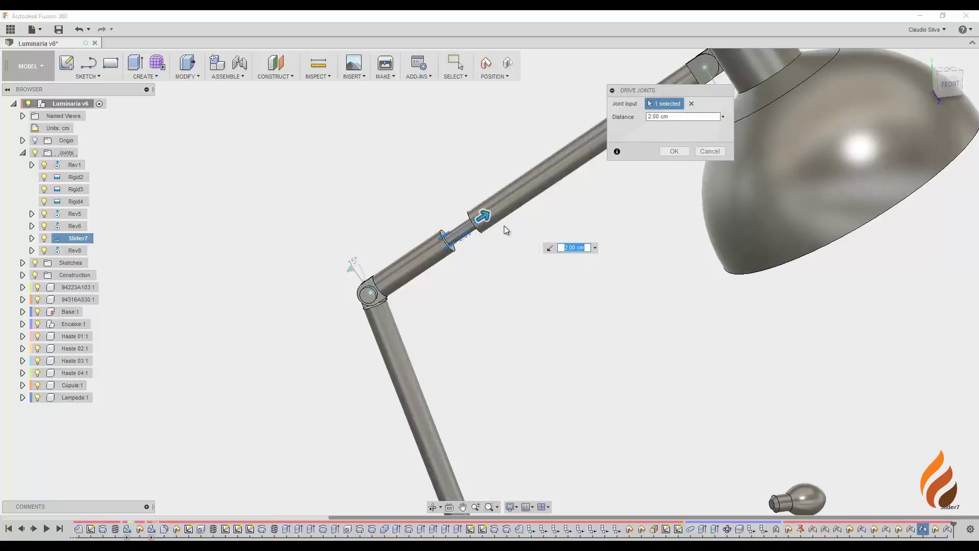
{"action": "left_click", "coordinate": [673, 151]}
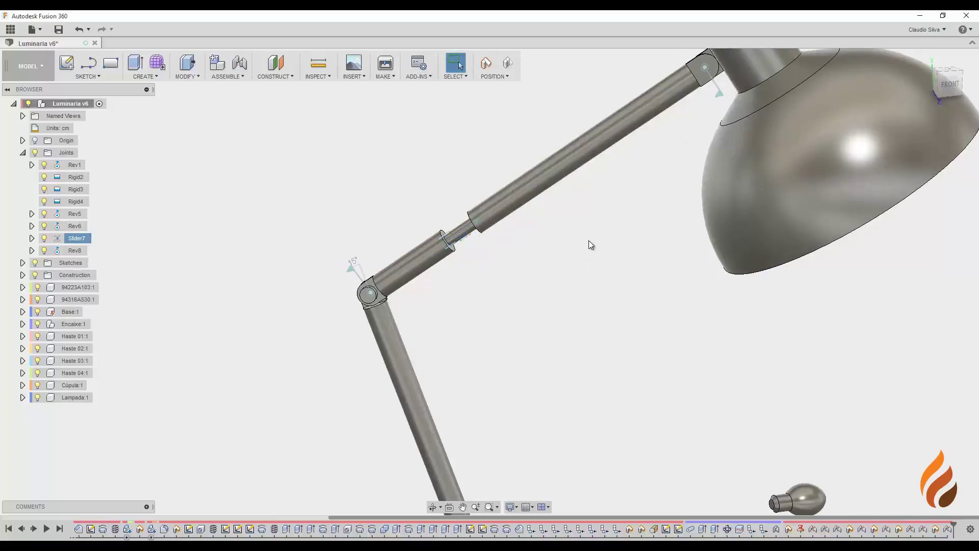
Drive the lampshade joint Rev8 at the end of the upper arm to a rotation of -20 degrees
{"action": "scroll", "coordinate": [584, 236], "scroll_direction": "down", "scroll_amount": 4}
{"action": "middle_click_drag", "start_coordinate": [612, 239], "coordinate": [539, 262]}
{"action": "scroll", "coordinate": [595, 212], "scroll_direction": "up", "scroll_amount": 3}
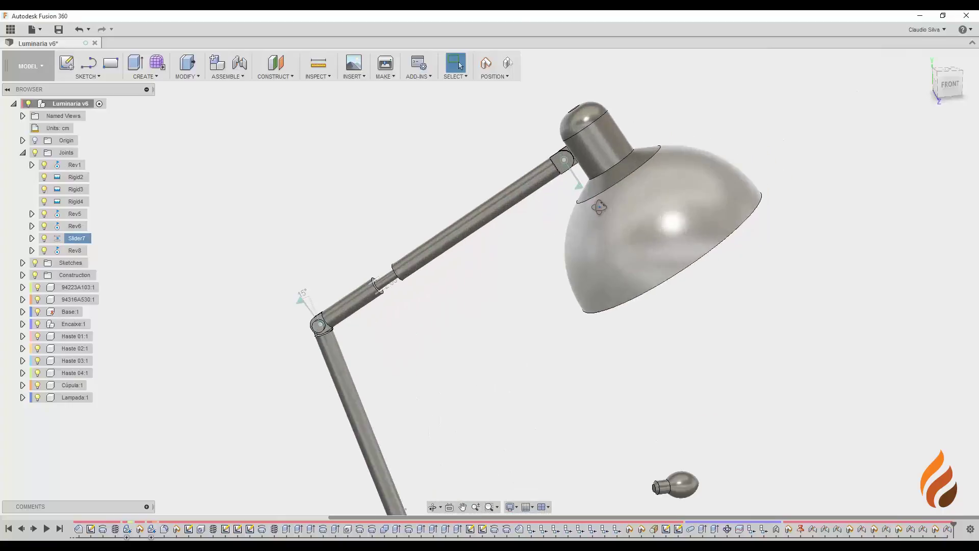
{"action": "middle_click_drag", "start_coordinate": [601, 205], "coordinate": [592, 207], "text": "shift"}
{"action": "scroll", "coordinate": [608, 167], "scroll_direction": "up", "scroll_amount": 2}
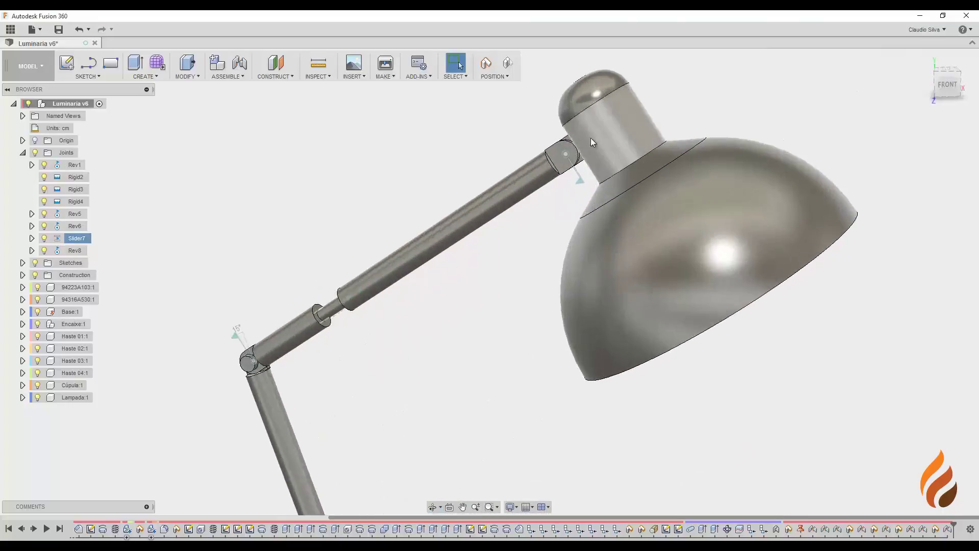
{"action": "left_click", "coordinate": [74, 250]}
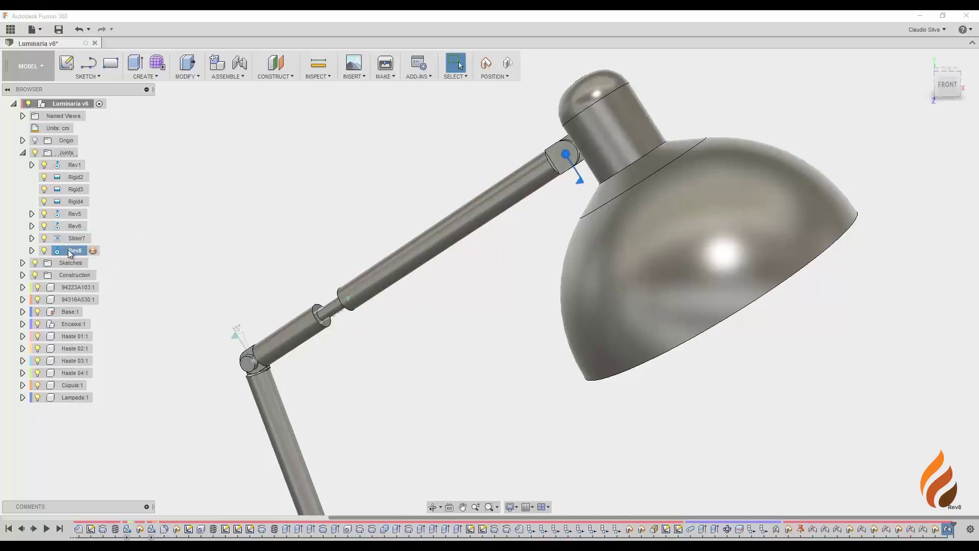
{"action": "right_click", "coordinate": [69, 251]}
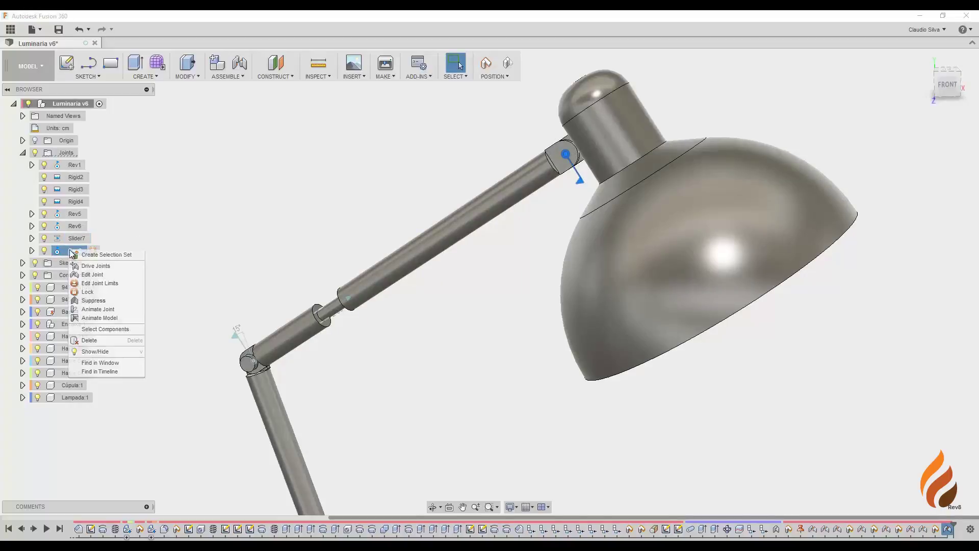
{"action": "left_click", "coordinate": [94, 266]}
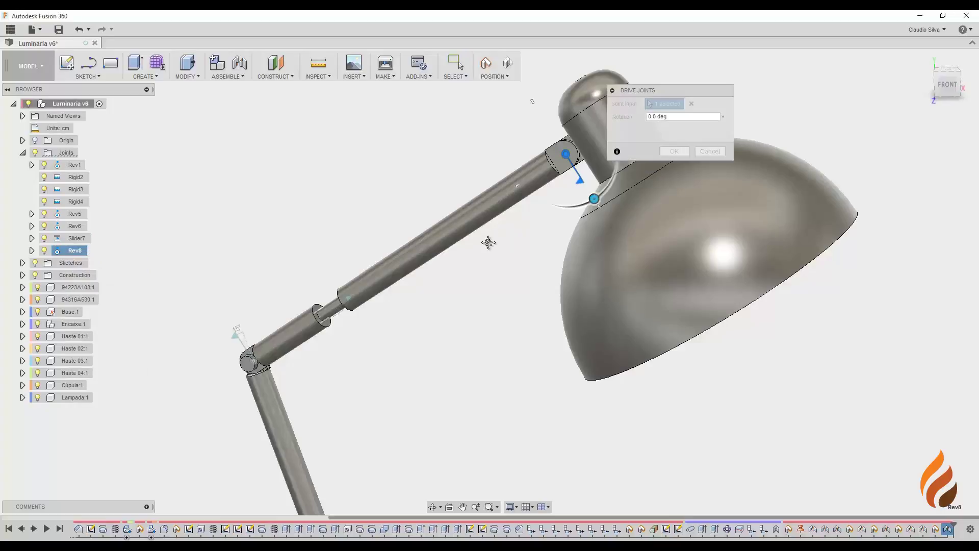
{"action": "middle_click_drag", "start_coordinate": [489, 243], "coordinate": [419, 275]}
{"action": "left_click_drag", "start_coordinate": [443, 257], "coordinate": [468, 249]}
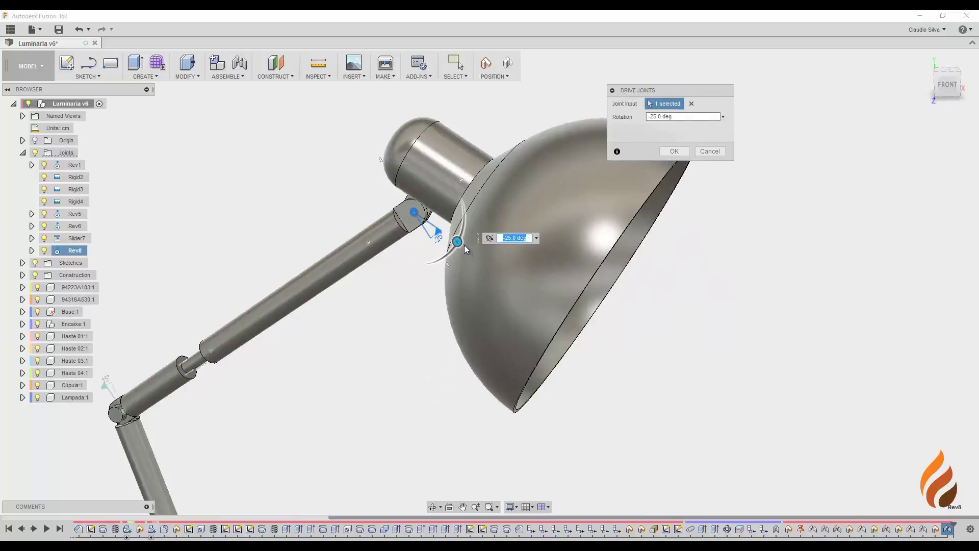
{"action": "left_click_drag", "start_coordinate": [457, 243], "coordinate": [467, 249]}
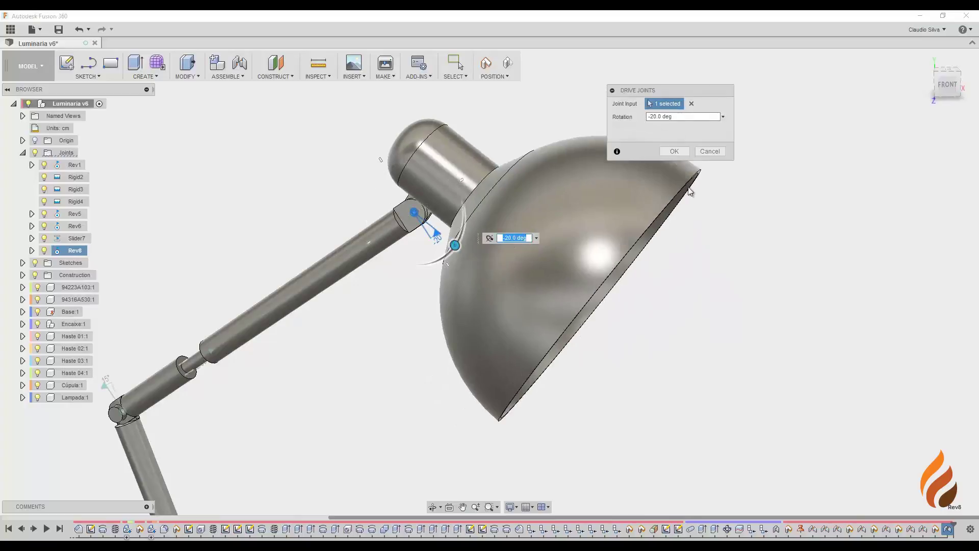
{"action": "left_click", "coordinate": [674, 151]}
Capture the current position of the posed lamp
{"action": "scroll", "coordinate": [451, 290], "scroll_direction": "down", "scroll_amount": 6}
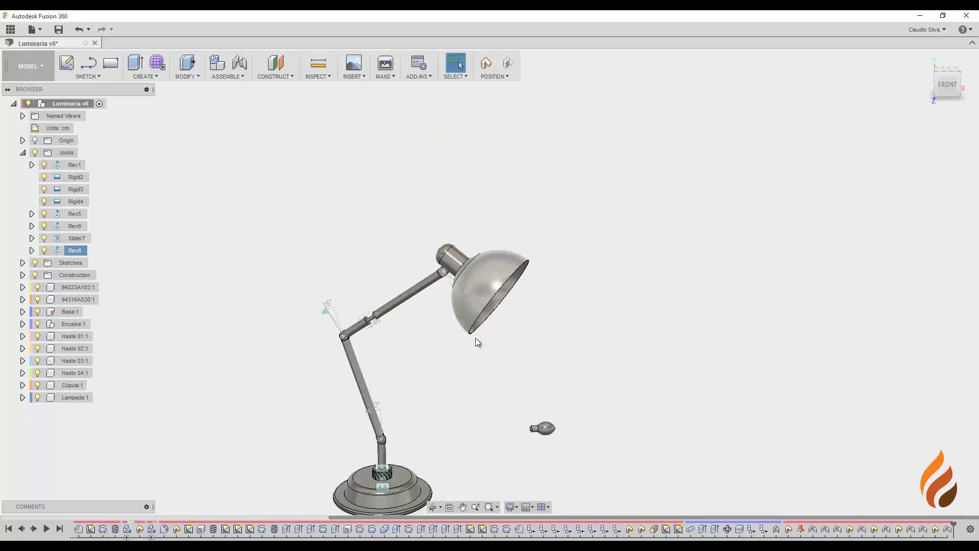
{"action": "middle_click_drag", "start_coordinate": [475, 338], "coordinate": [473, 266]}
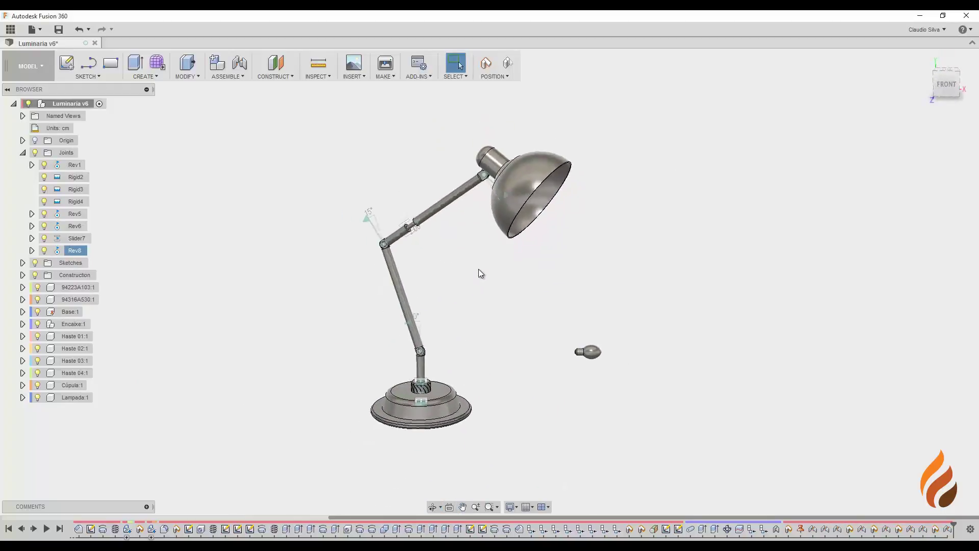
{"action": "scroll", "coordinate": [510, 281], "scroll_direction": "up", "scroll_amount": 2}
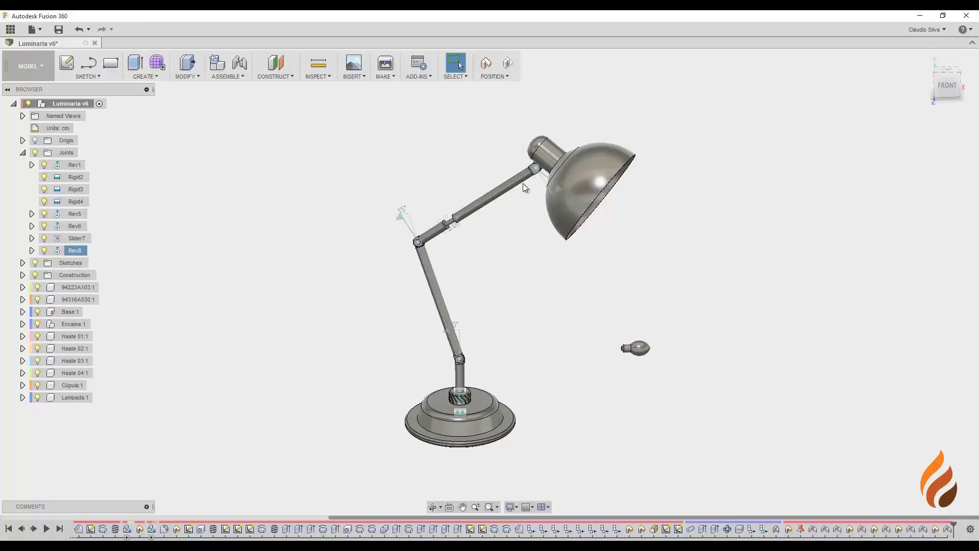
{"action": "left_click", "coordinate": [486, 63]}
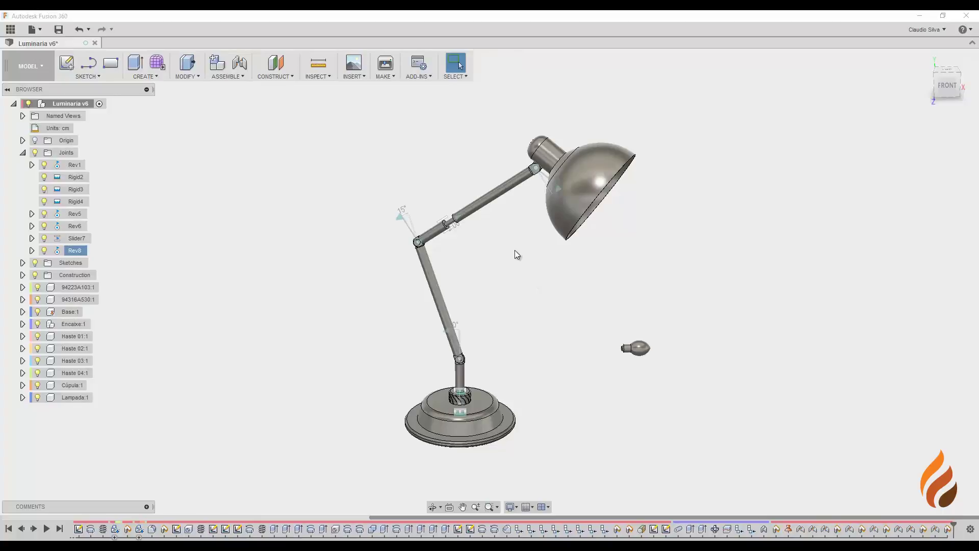
Move the loose light bulb to a free spot beside the base, then start a joint and capture the moved position
{"action": "scroll", "coordinate": [515, 250], "scroll_direction": "down", "scroll_amount": 3}
{"action": "middle_click_drag", "start_coordinate": [543, 256], "coordinate": [536, 275], "text": "shift"}
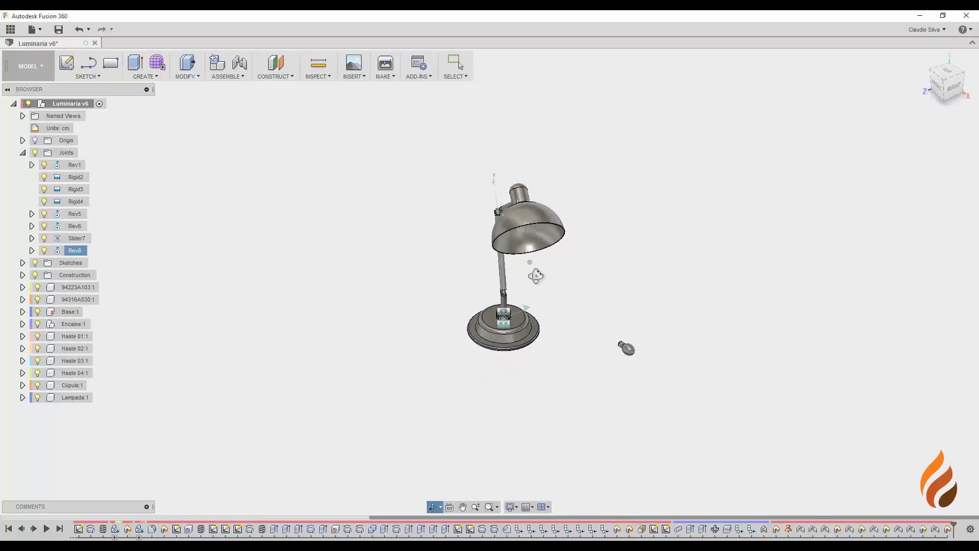
{"action": "left_click_drag", "start_coordinate": [626, 349], "coordinate": [532, 393]}
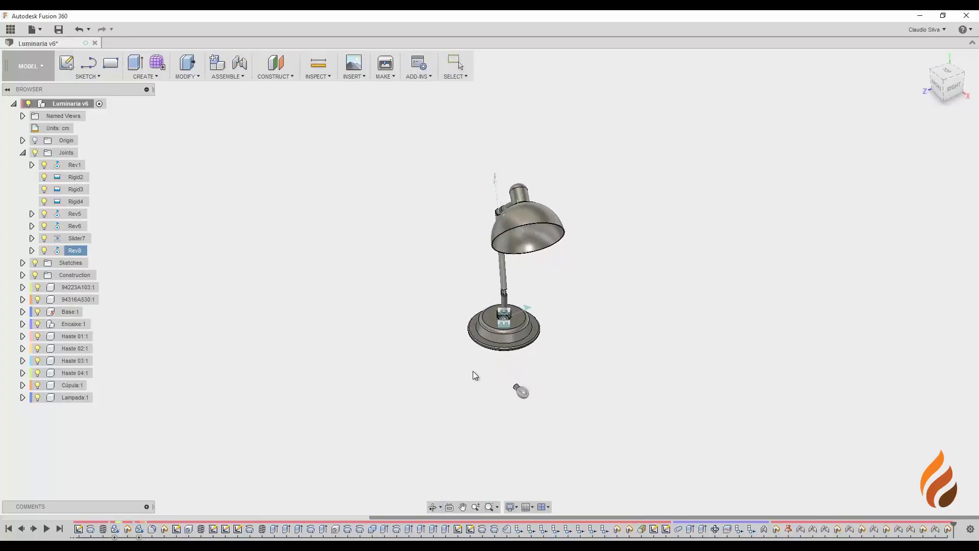
{"action": "middle_click_drag", "start_coordinate": [473, 376], "coordinate": [549, 352], "text": "shift"}
{"action": "scroll", "coordinate": [542, 359], "scroll_direction": "up", "scroll_amount": 5}
{"action": "scroll", "coordinate": [542, 356], "scroll_direction": "up", "scroll_amount": 3}
{"action": "scroll", "coordinate": [548, 352], "scroll_direction": "up", "scroll_amount": 4}
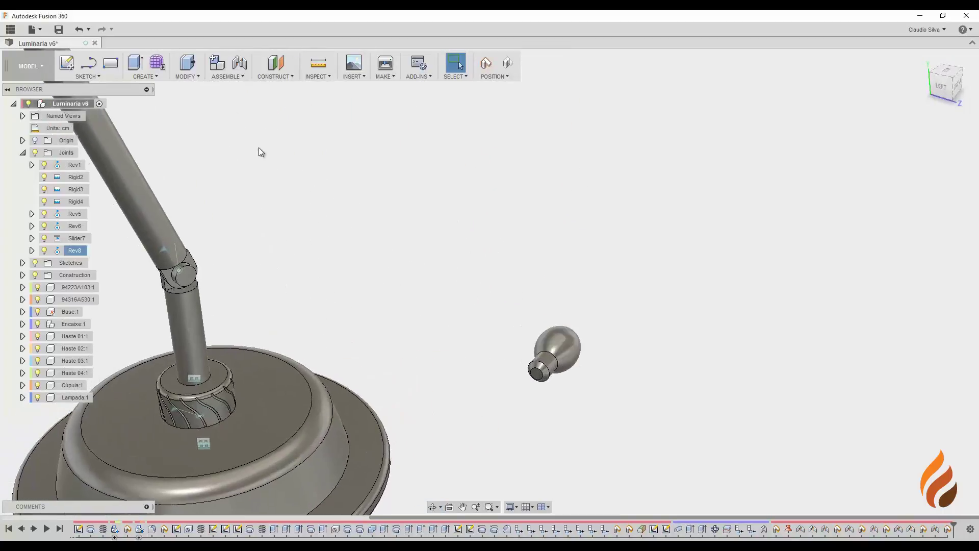
{"action": "left_click", "coordinate": [227, 76]}
{"action": "left_click", "coordinate": [236, 97]}
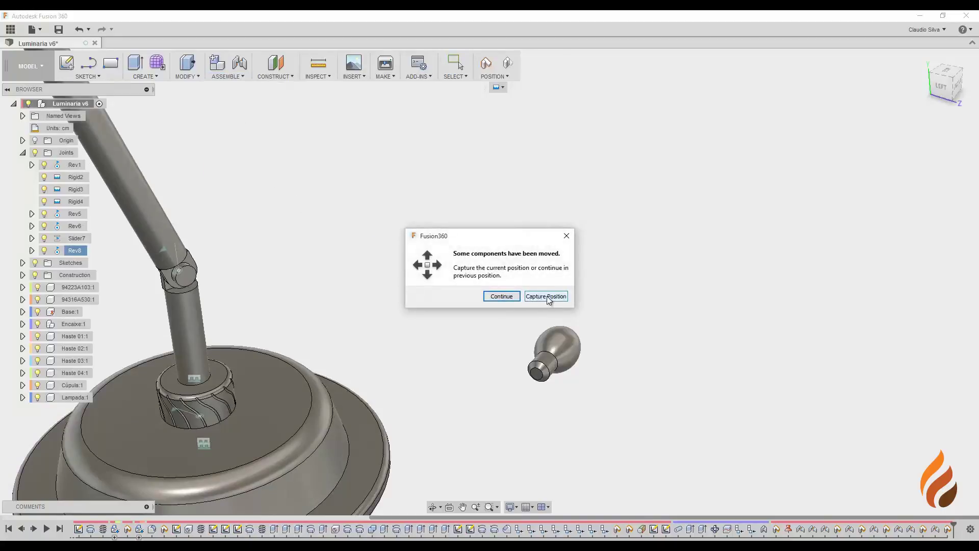
{"action": "left_click", "coordinate": [546, 296]}
Join the bulb, at the centre of the circular edge between neck and globe, to the centre of the socket hole inside the lampshade
{"action": "scroll", "coordinate": [556, 371], "scroll_direction": "up", "scroll_amount": 5}
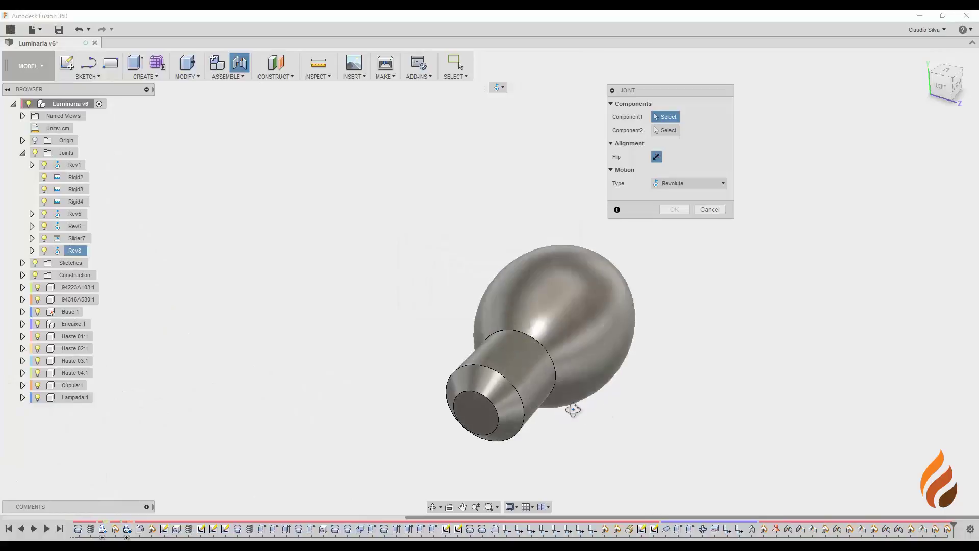
{"action": "middle_click_drag", "start_coordinate": [572, 408], "coordinate": [563, 394], "text": "shift"}
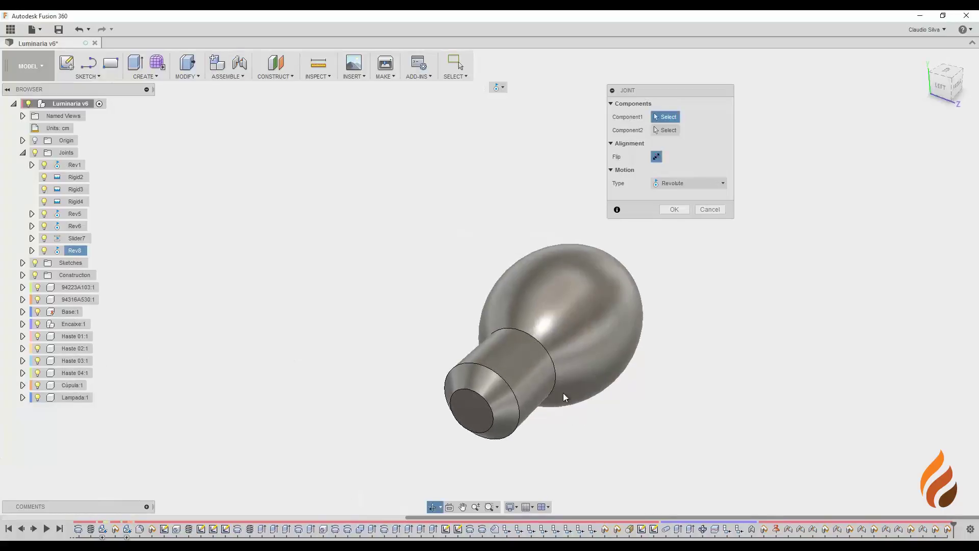
{"action": "left_click", "coordinate": [554, 363]}
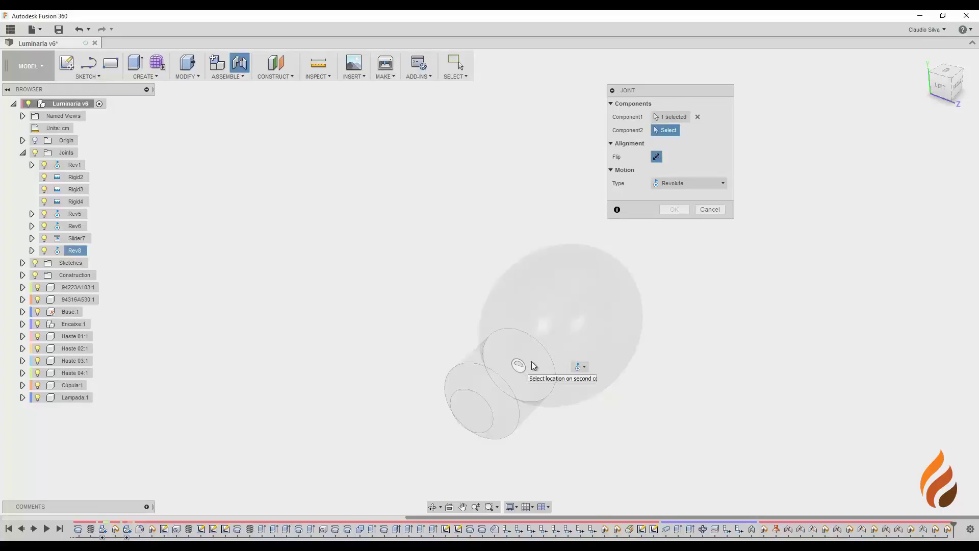
{"action": "scroll", "coordinate": [495, 301], "scroll_direction": "down", "scroll_amount": 2}
{"action": "scroll", "coordinate": [498, 300], "scroll_direction": "down", "scroll_amount": 8}
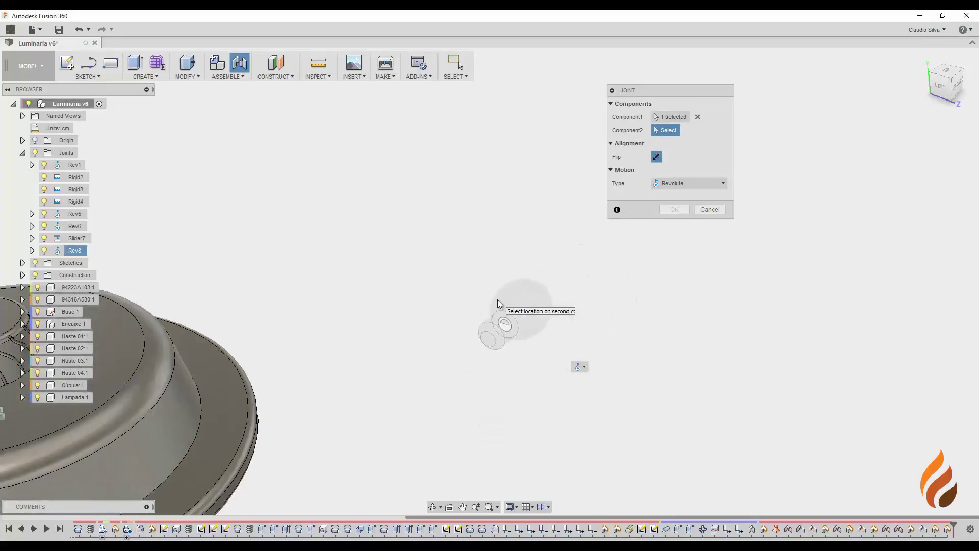
{"action": "middle_click_drag", "start_coordinate": [453, 198], "coordinate": [489, 411]}
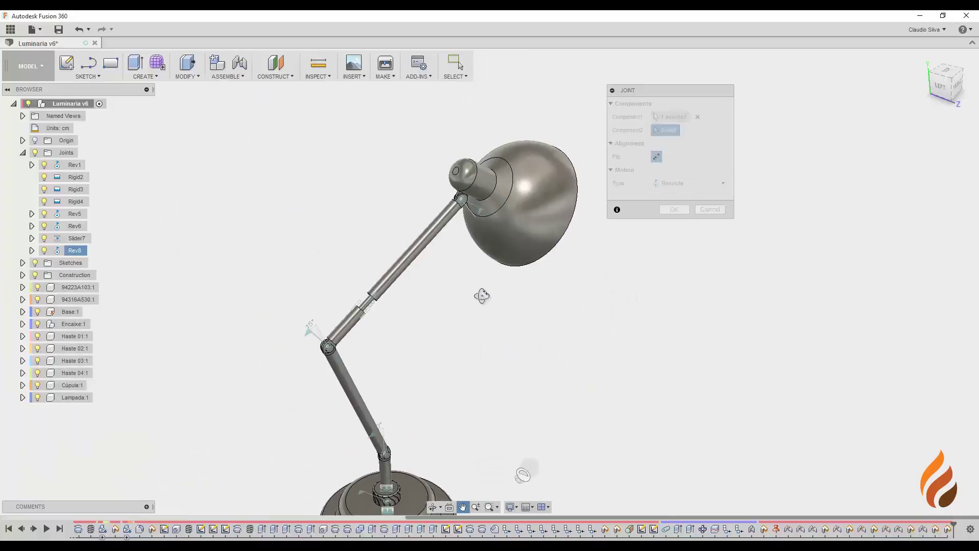
{"action": "middle_click_drag", "start_coordinate": [483, 295], "coordinate": [395, 237], "text": "shift"}
{"action": "scroll", "coordinate": [471, 171], "scroll_direction": "up", "scroll_amount": 10}
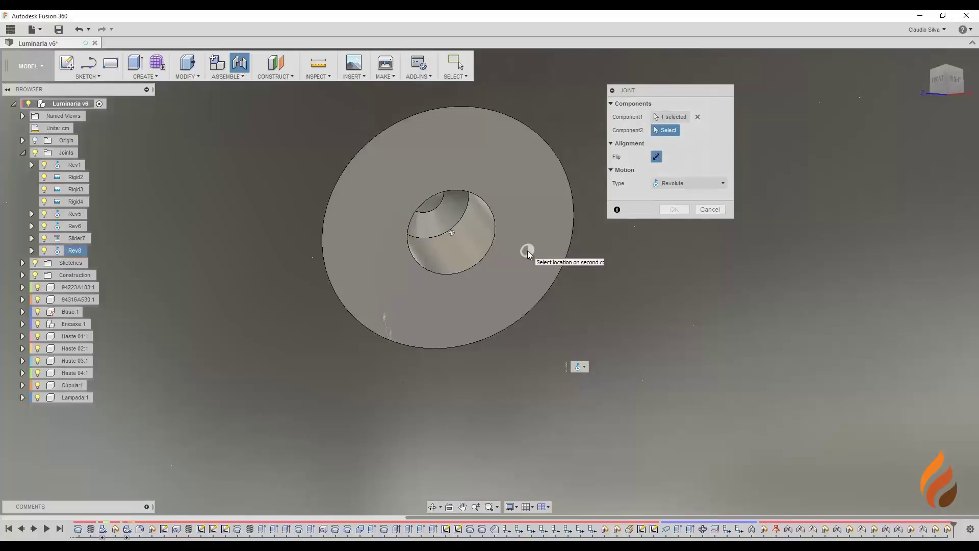
{"action": "left_click", "coordinate": [452, 233]}
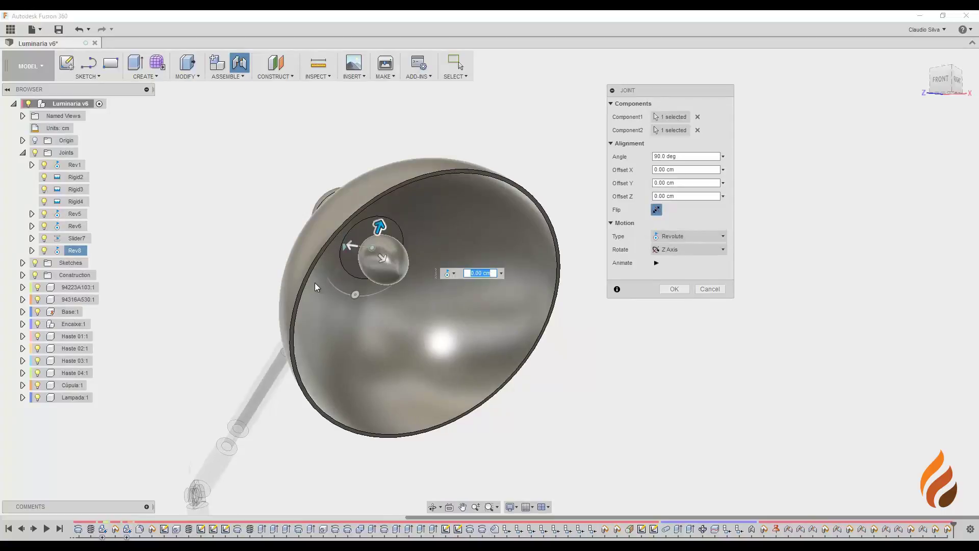
Set the motion type of the bulb's joint to Rigid and accept the joint
{"action": "left_click", "coordinate": [713, 235]}
{"action": "left_click", "coordinate": [690, 250]}
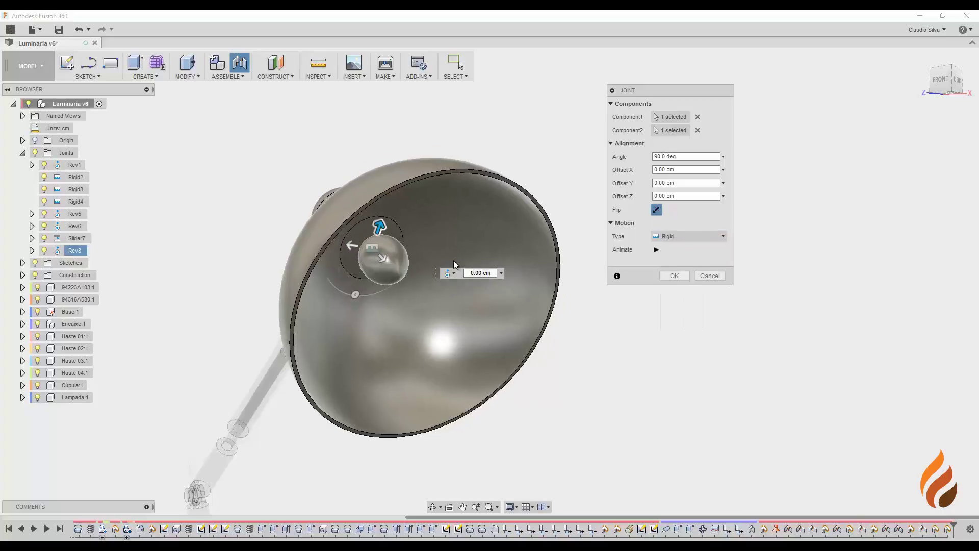
{"action": "left_click", "coordinate": [675, 276]}
Apply the opaque plastic appearance Plastic - Glossy (Green) to the lampshade
{"action": "scroll", "coordinate": [448, 317], "scroll_direction": "down", "scroll_amount": 5}
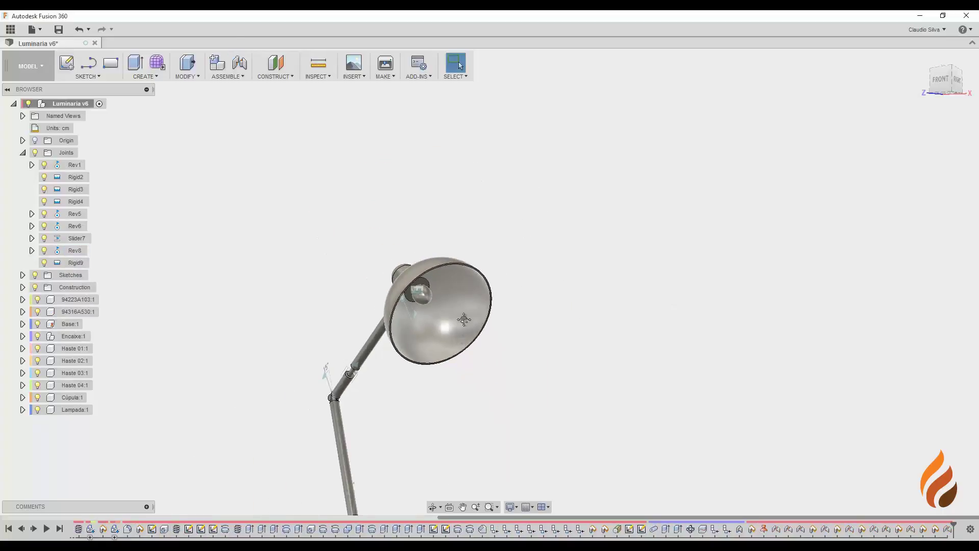
{"action": "scroll", "coordinate": [463, 320], "scroll_direction": "down", "scroll_amount": 5}
{"action": "middle_click_drag", "start_coordinate": [483, 246], "coordinate": [516, 283], "text": "shift"}
{"action": "scroll", "coordinate": [471, 288], "scroll_direction": "up", "scroll_amount": 2}
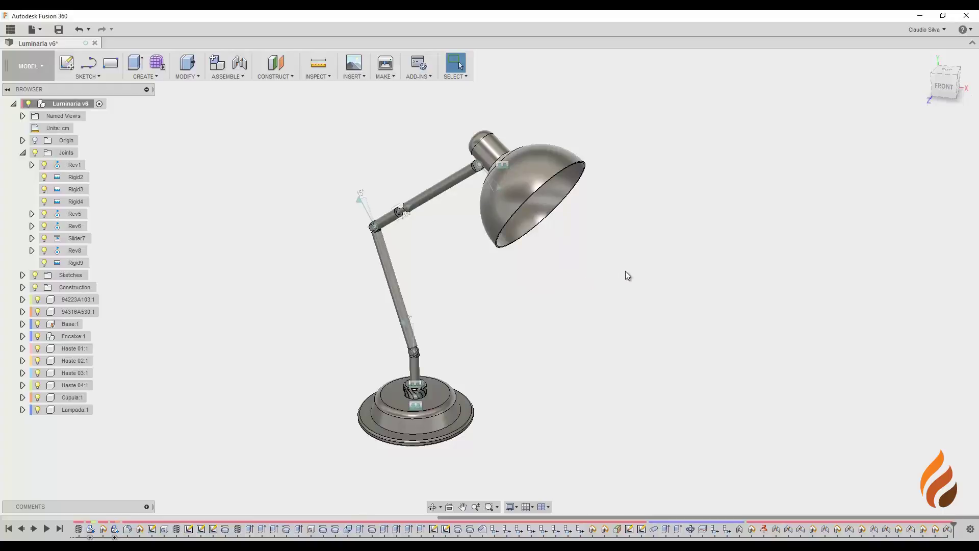
{"action": "middle_click_drag", "start_coordinate": [625, 270], "coordinate": [608, 272]}
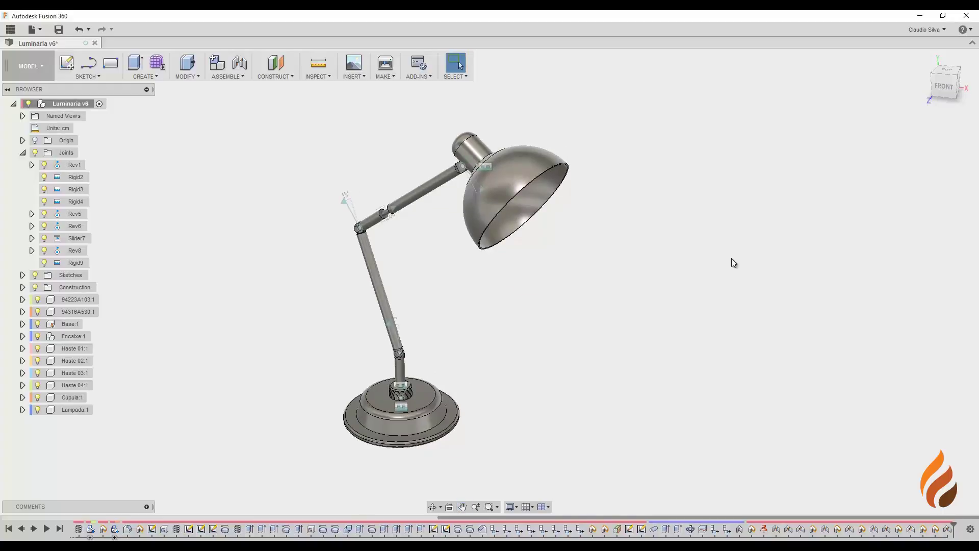
{"action": "right_click", "coordinate": [730, 210]}
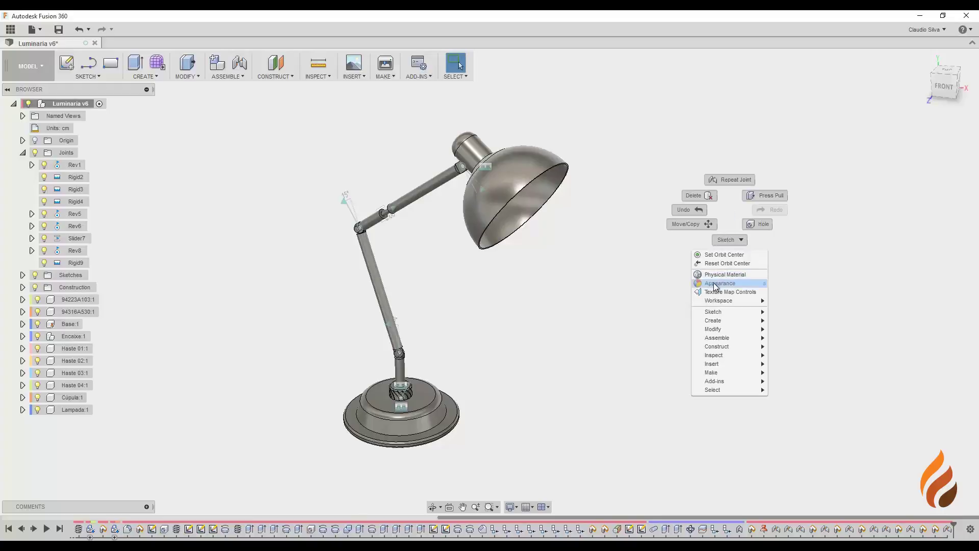
{"action": "left_click", "coordinate": [716, 284]}
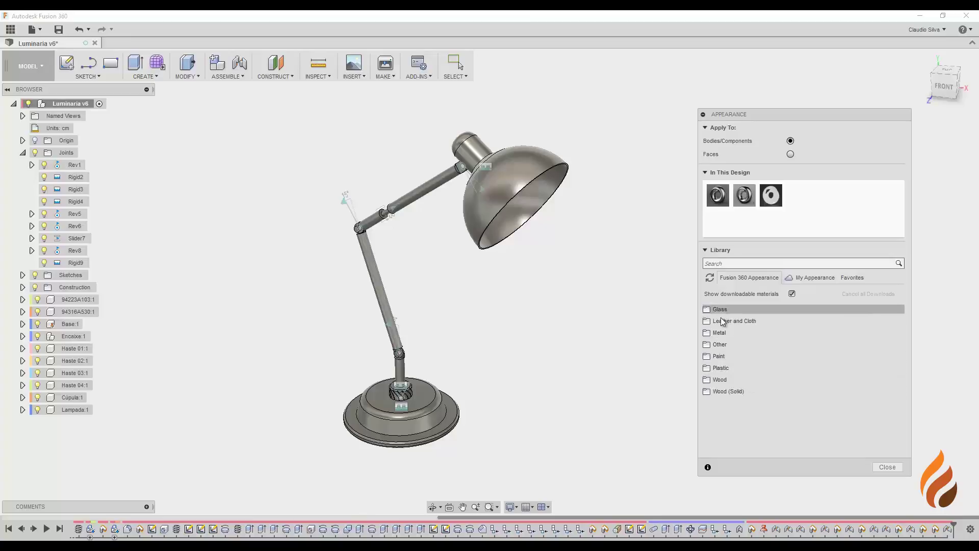
{"action": "left_click", "coordinate": [709, 368]}
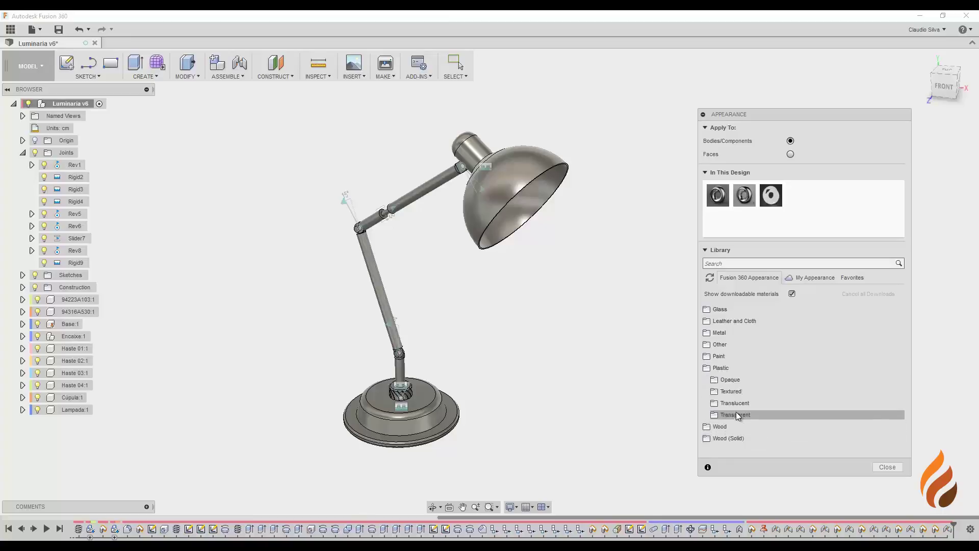
{"action": "left_click", "coordinate": [718, 381]}
{"action": "scroll", "coordinate": [746, 425], "scroll_direction": "down", "scroll_amount": 5}
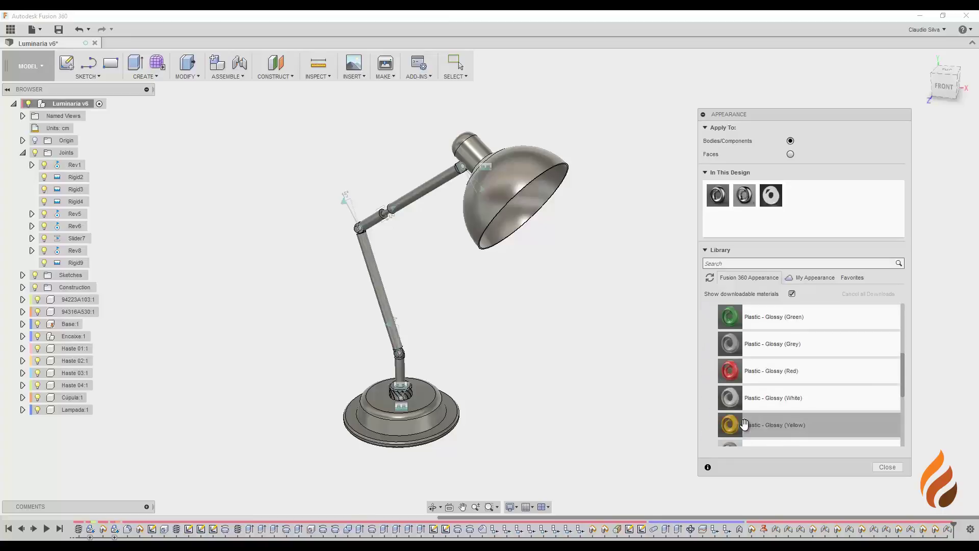
{"action": "scroll", "coordinate": [744, 423], "scroll_direction": "down", "scroll_amount": 2}
{"action": "scroll", "coordinate": [744, 424], "scroll_direction": "up", "scroll_amount": 4}
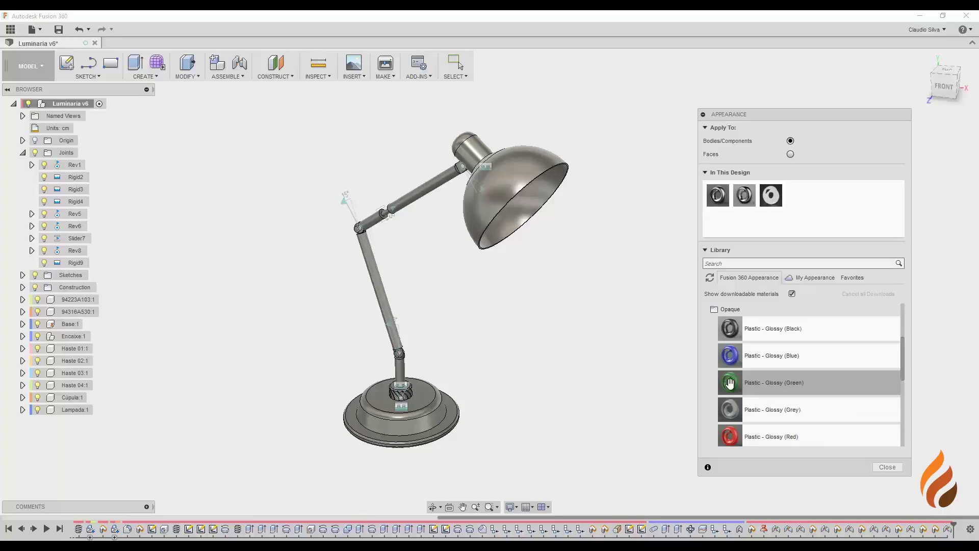
{"action": "left_click_drag", "start_coordinate": [728, 382], "coordinate": [528, 177]}
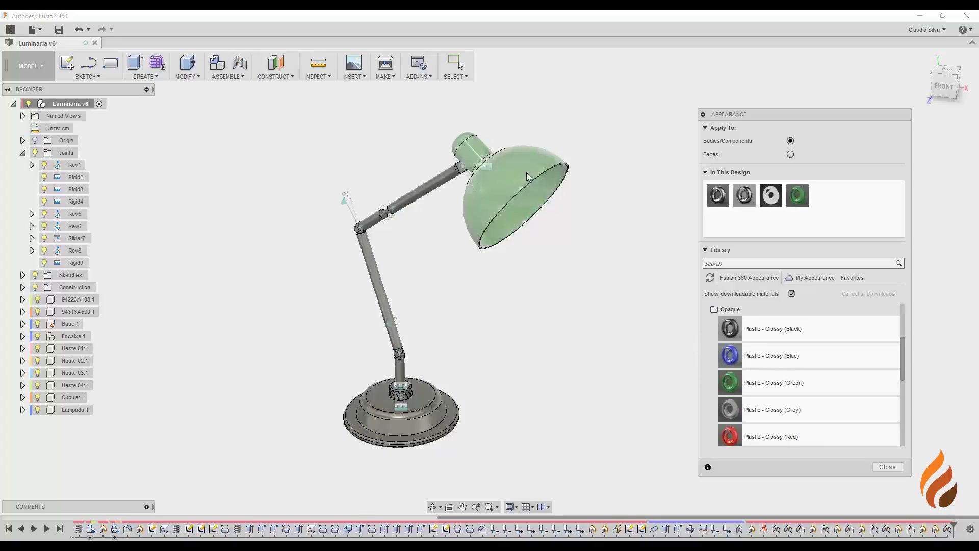
Apply the Plastic - Glossy (Green) appearance to the short upright rod above the base and to the base
{"action": "left_click_drag", "start_coordinate": [729, 383], "coordinate": [405, 366]}
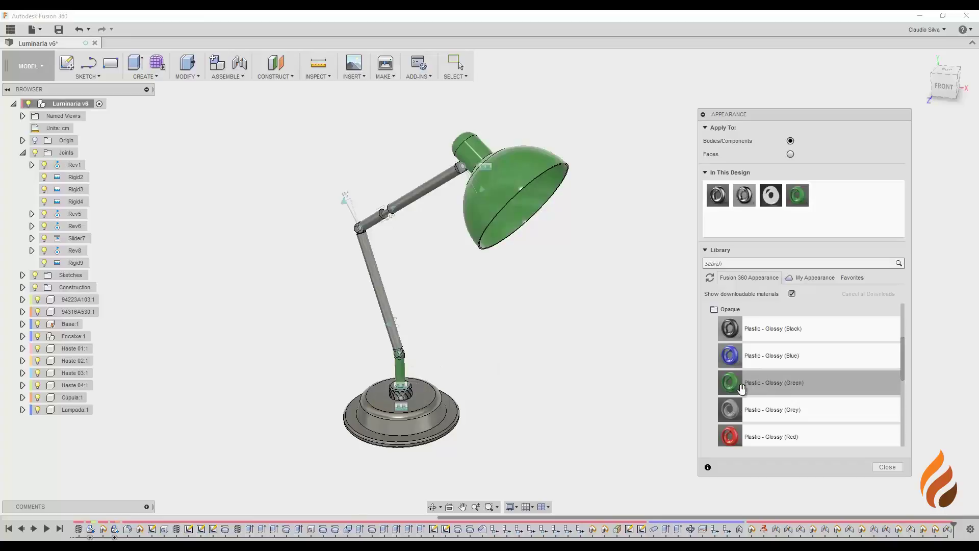
{"action": "left_click_drag", "start_coordinate": [728, 382], "coordinate": [433, 429]}
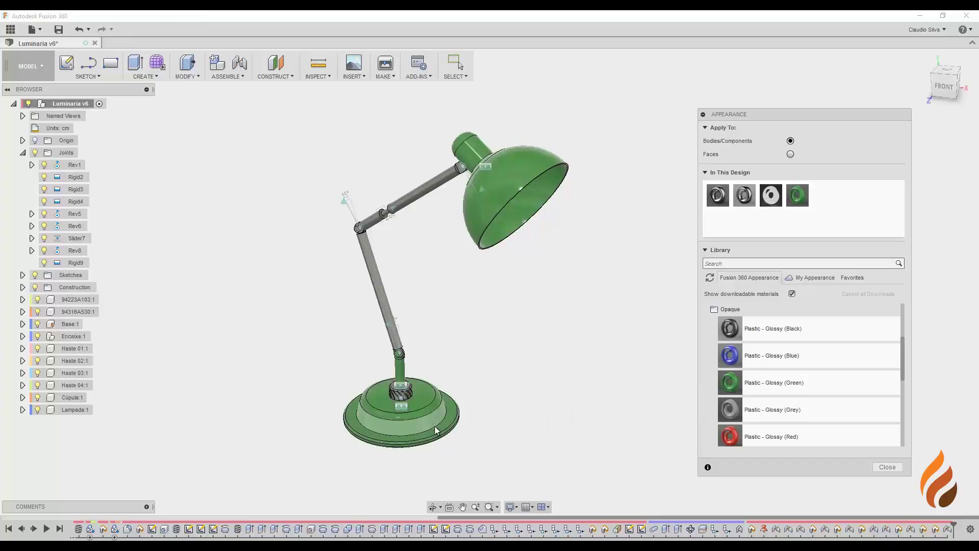
{"action": "scroll", "coordinate": [754, 418], "scroll_direction": "down", "scroll_amount": 2}
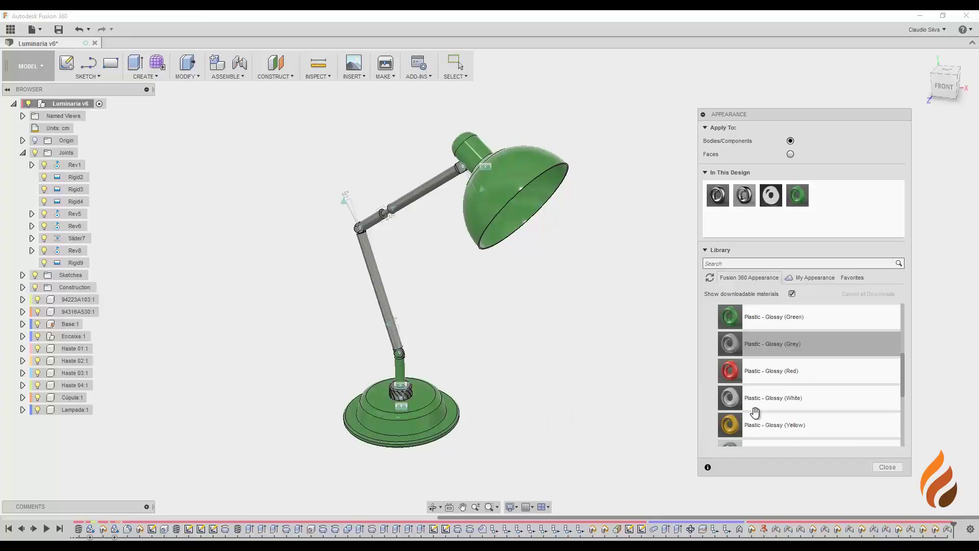
Apply the Plastic - Glossy (Blue) appearance to the lamp's arm rods and to the ribbed fitting on top of the base
{"action": "scroll", "coordinate": [755, 412], "scroll_direction": "up", "scroll_amount": 2}
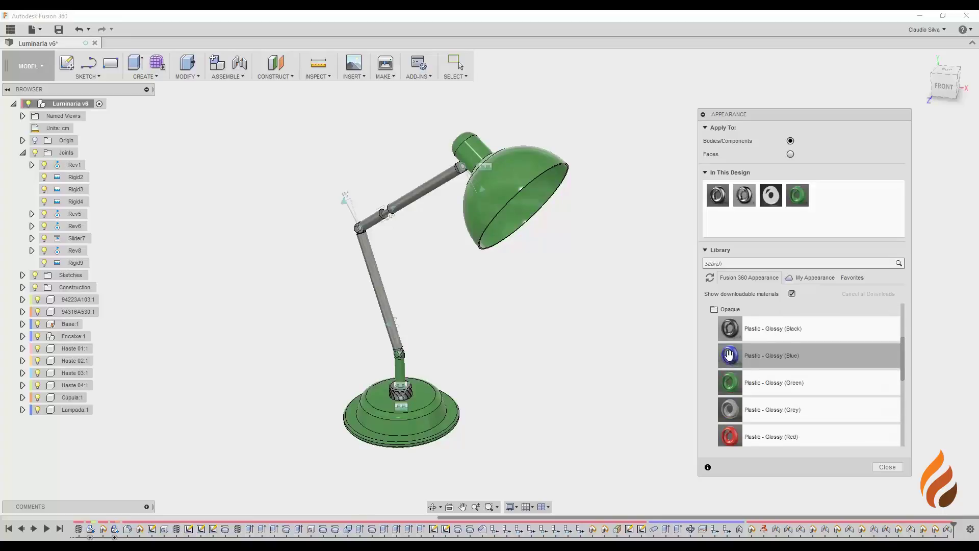
{"action": "left_click_drag", "start_coordinate": [730, 356], "coordinate": [412, 194]}
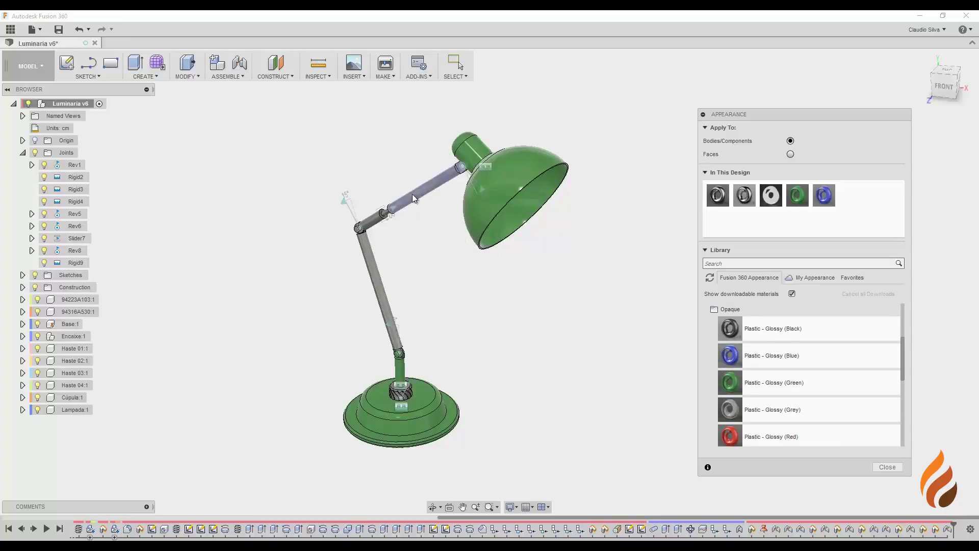
{"action": "left_click_drag", "start_coordinate": [730, 356], "coordinate": [393, 331]}
{"action": "scroll", "coordinate": [408, 416], "scroll_direction": "up", "scroll_amount": 4}
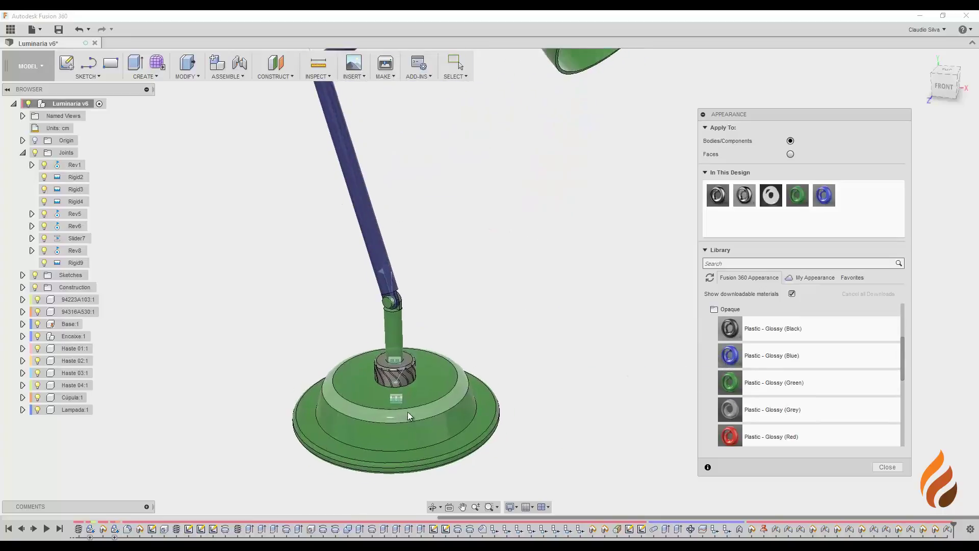
{"action": "left_click_drag", "start_coordinate": [759, 353], "coordinate": [414, 360]}
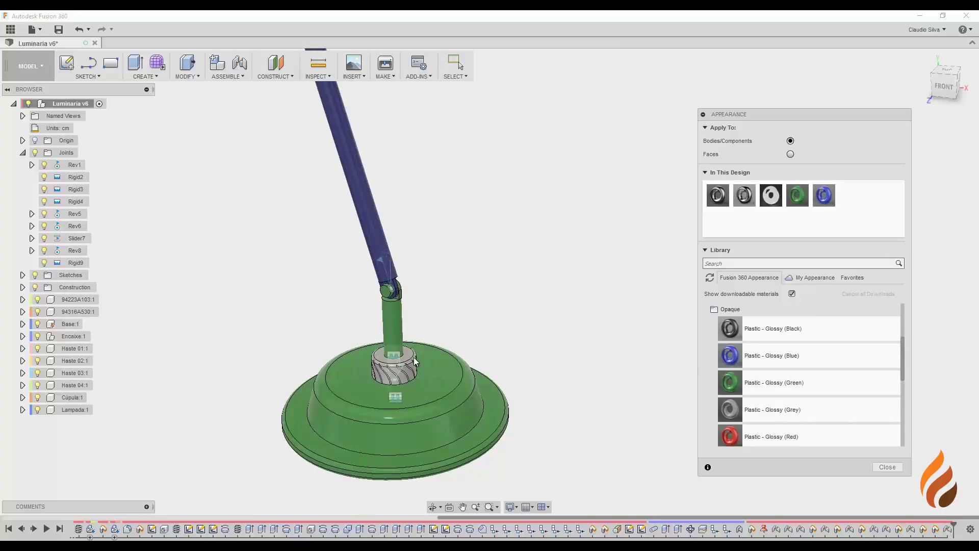
{"action": "left_click_drag", "start_coordinate": [415, 360], "coordinate": [415, 360]}
{"action": "scroll", "coordinate": [414, 360], "scroll_direction": "down", "scroll_amount": 4}
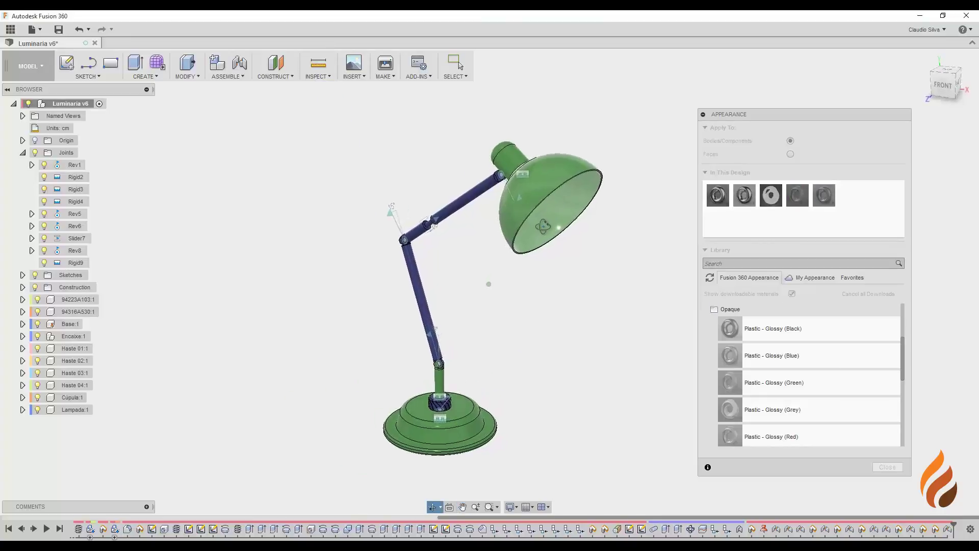
Turn to the bulb inside the lampshade and list the Emissive appearances from the library's Other category
{"action": "scroll", "coordinate": [564, 172], "scroll_direction": "up", "scroll_amount": 5}
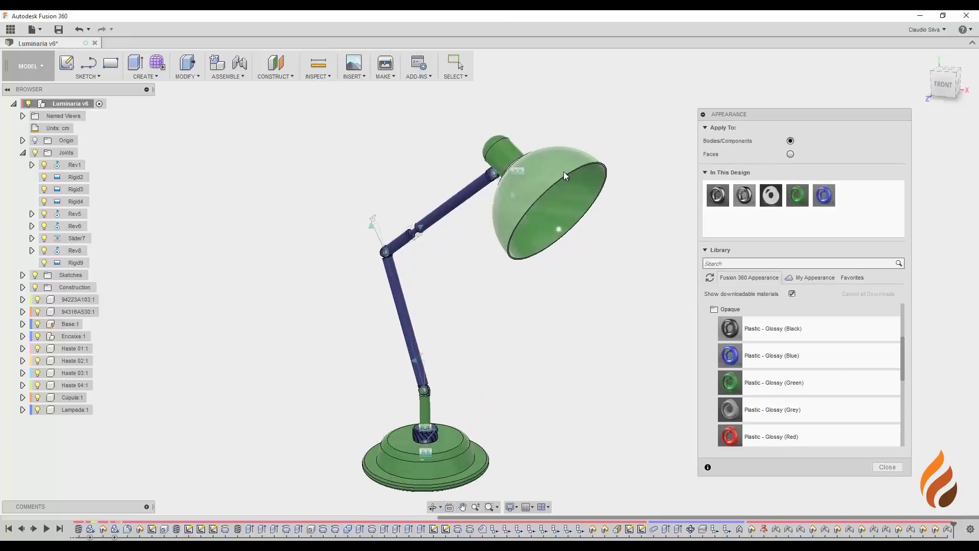
{"action": "middle_click_drag", "start_coordinate": [561, 173], "coordinate": [523, 223], "text": "shift"}
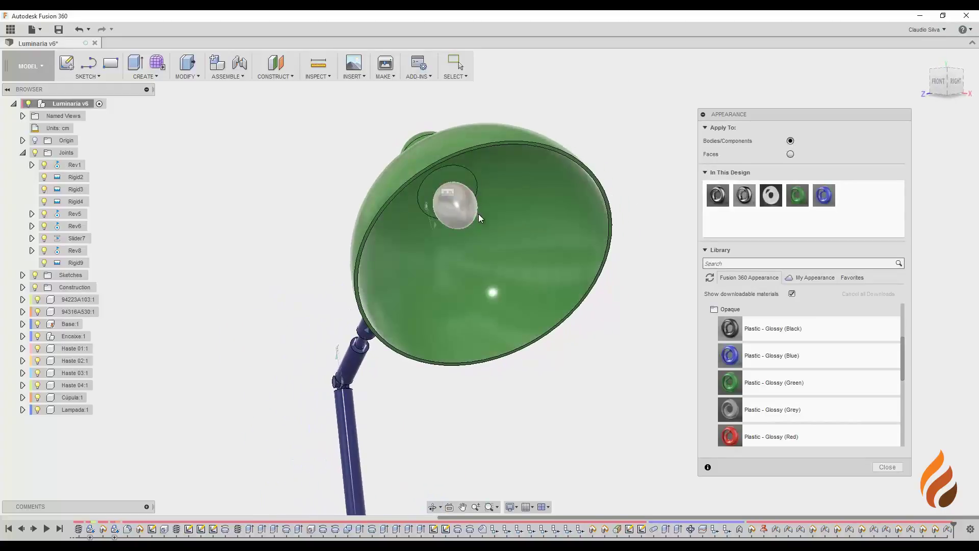
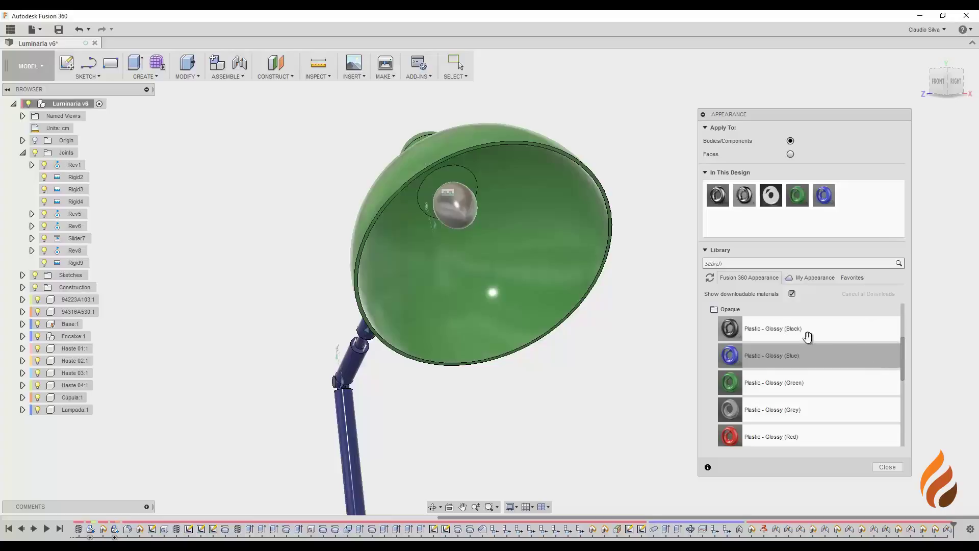
{"action": "left_click", "coordinate": [715, 310]}
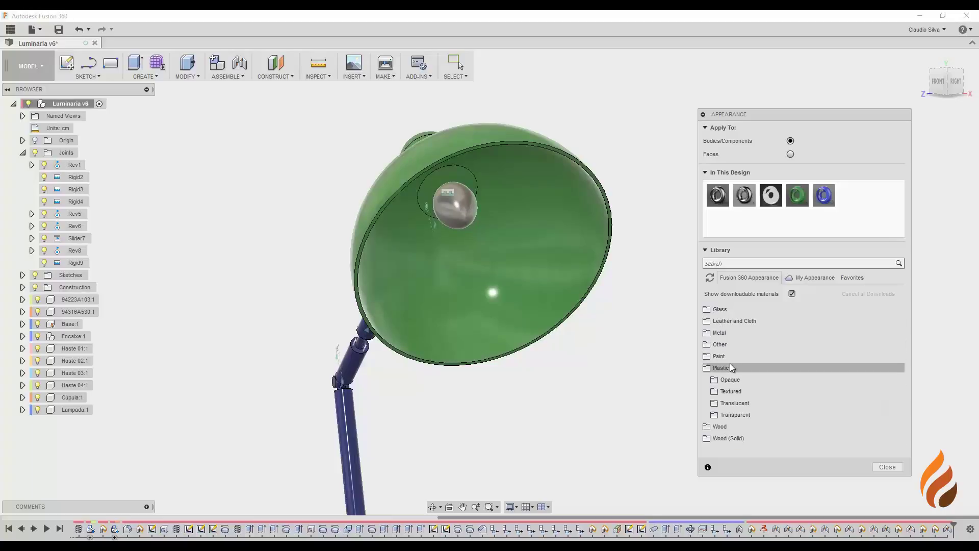
{"action": "left_click", "coordinate": [706, 347]}
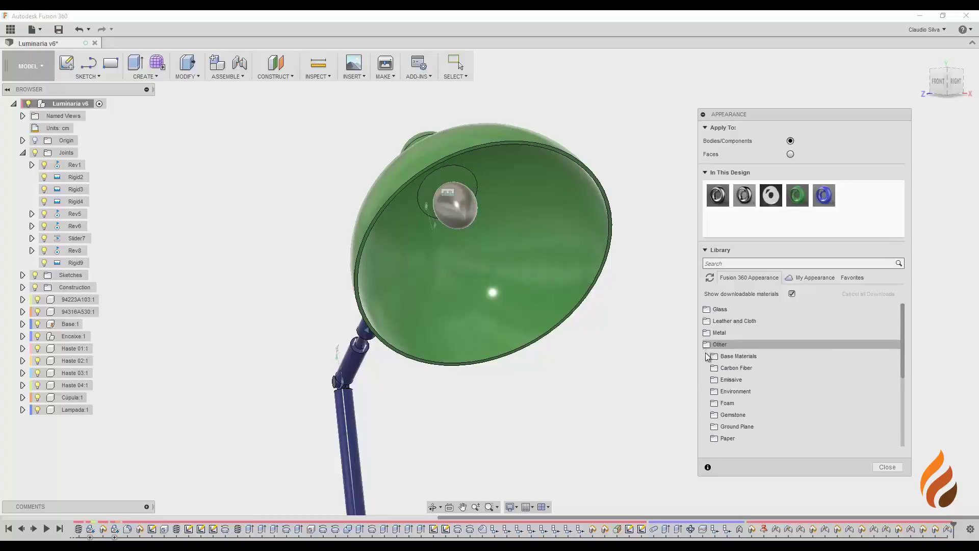
{"action": "left_click", "coordinate": [717, 380]}
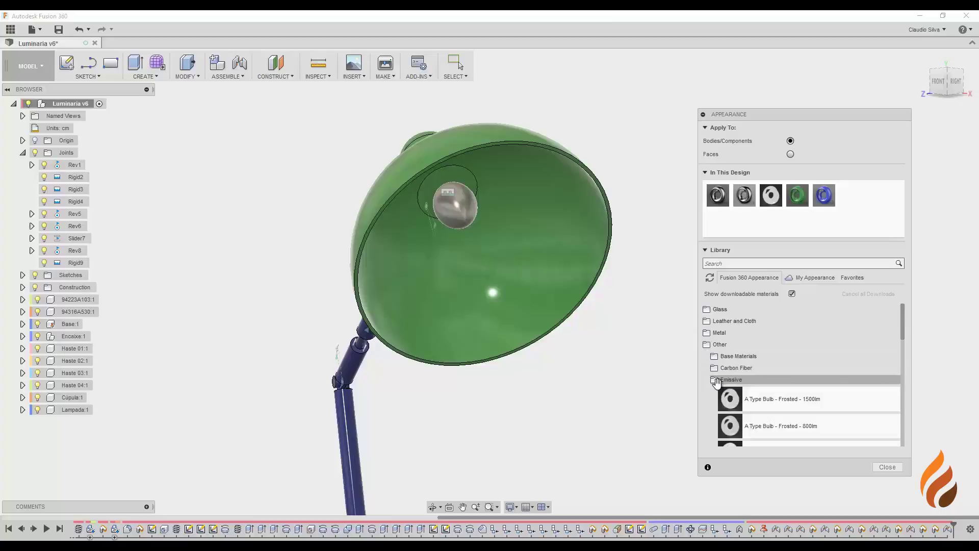
Apply the emissive appearance A Type Bulb - Frosted - 1500lm to the bulb inside the lampshade
{"action": "scroll", "coordinate": [730, 398], "scroll_direction": "down", "scroll_amount": 5}
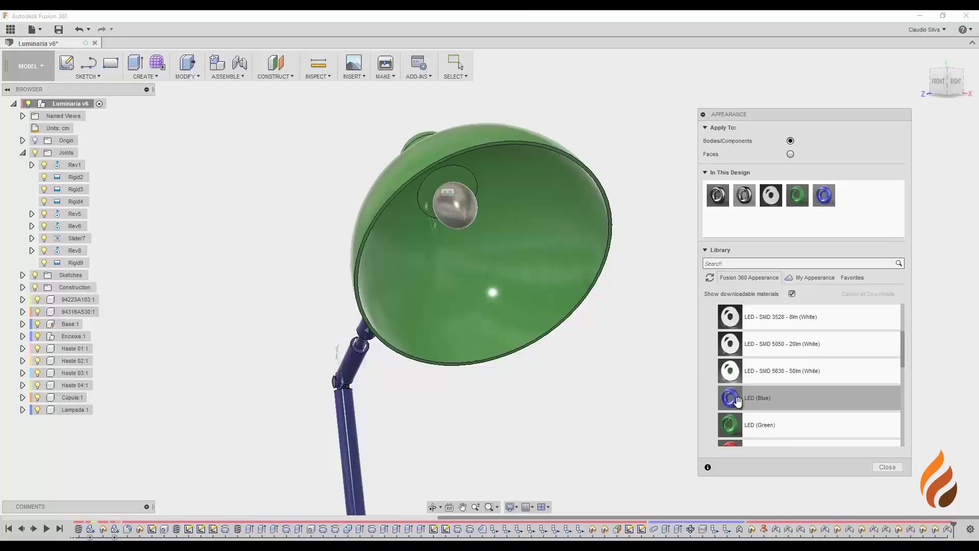
{"action": "scroll", "coordinate": [740, 338], "scroll_direction": "down", "scroll_amount": 3}
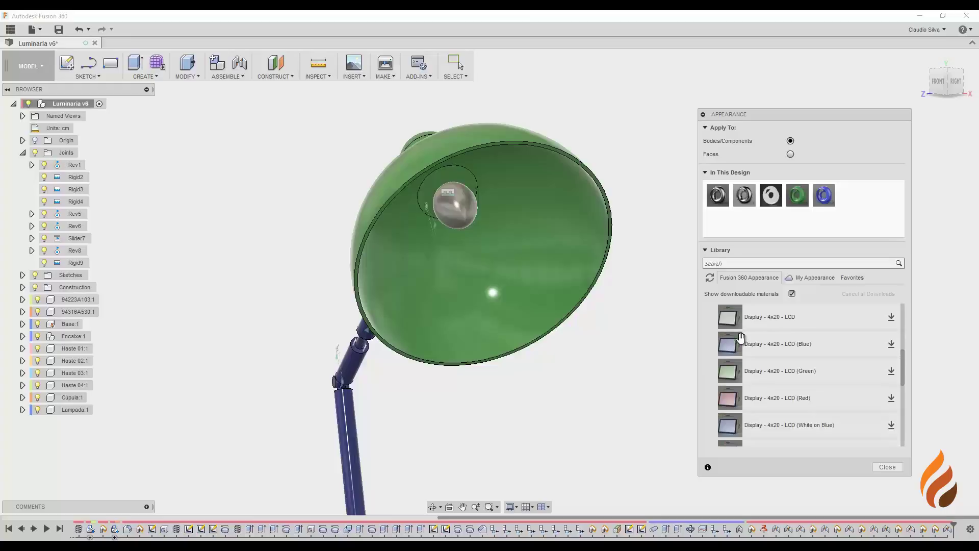
{"action": "scroll", "coordinate": [741, 380], "scroll_direction": "up", "scroll_amount": 5}
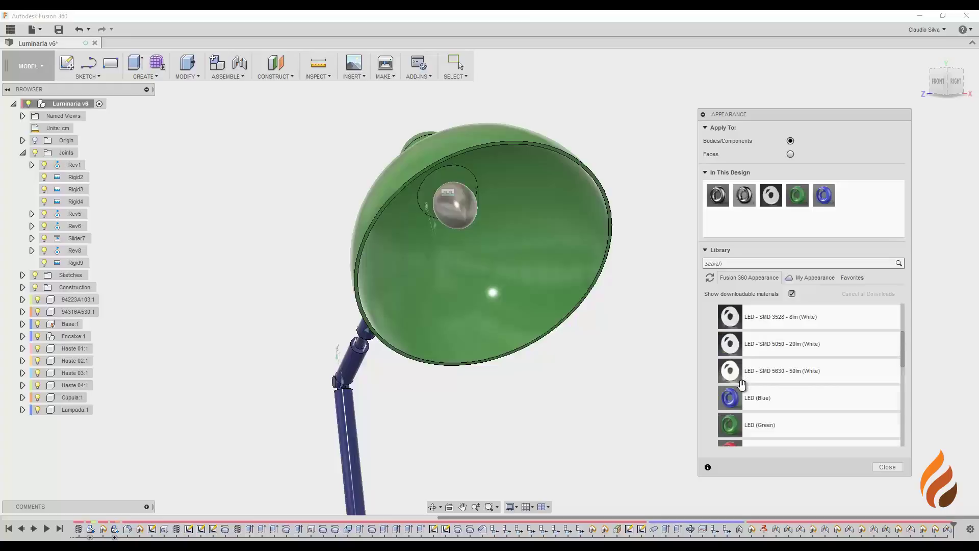
{"action": "scroll", "coordinate": [740, 383], "scroll_direction": "down", "scroll_amount": 3}
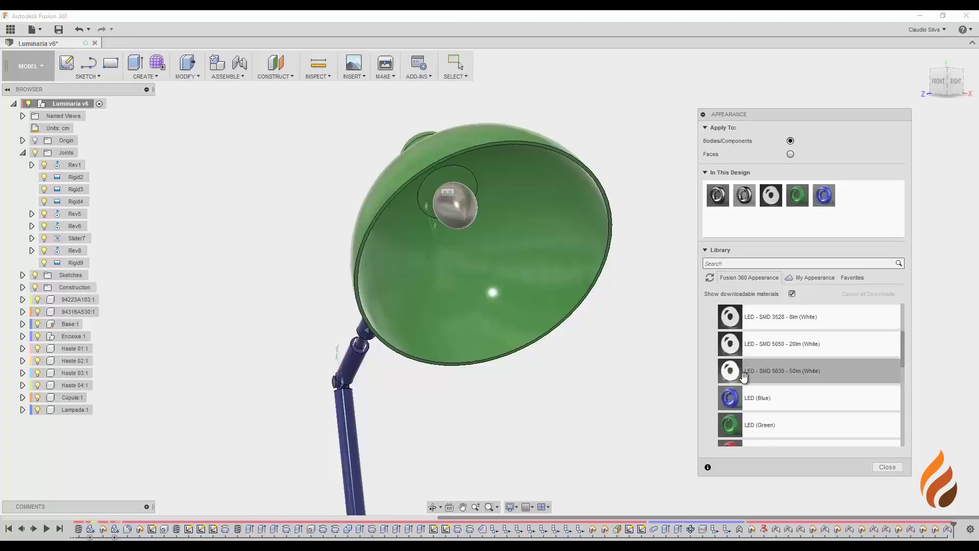
{"action": "scroll", "coordinate": [743, 379], "scroll_direction": "down", "scroll_amount": 5}
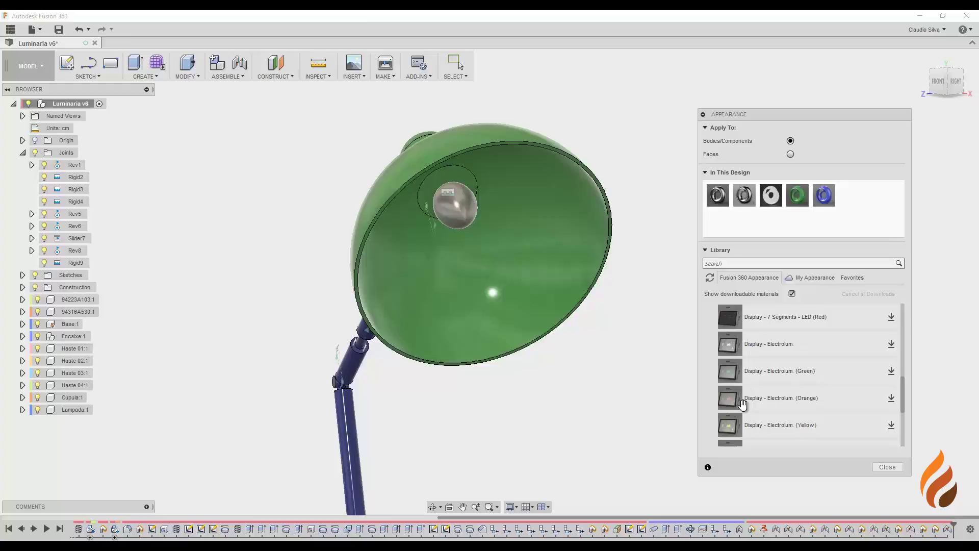
{"action": "scroll", "coordinate": [740, 393], "scroll_direction": "up", "scroll_amount": 3}
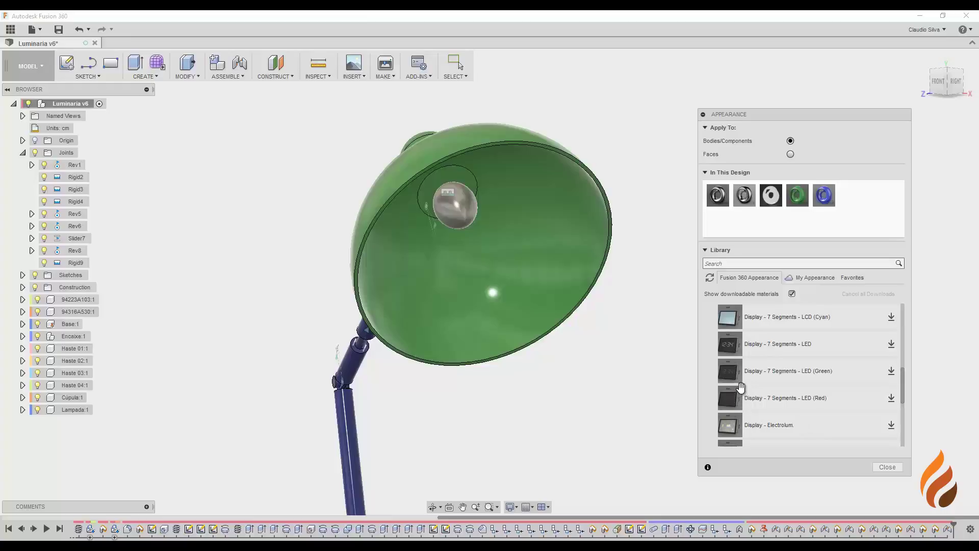
{"action": "scroll", "coordinate": [732, 362], "scroll_direction": "down", "scroll_amount": 3}
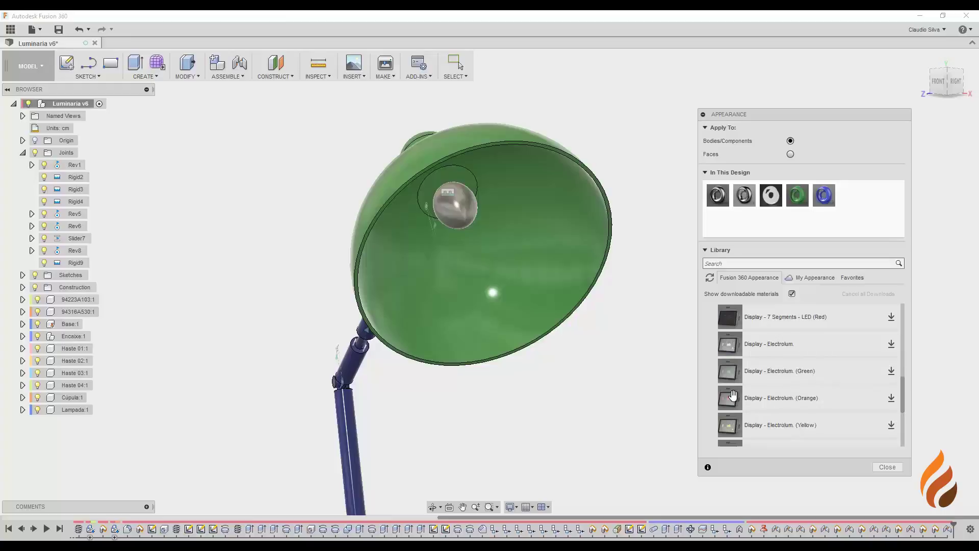
{"action": "scroll", "coordinate": [733, 401], "scroll_direction": "down", "scroll_amount": 5}
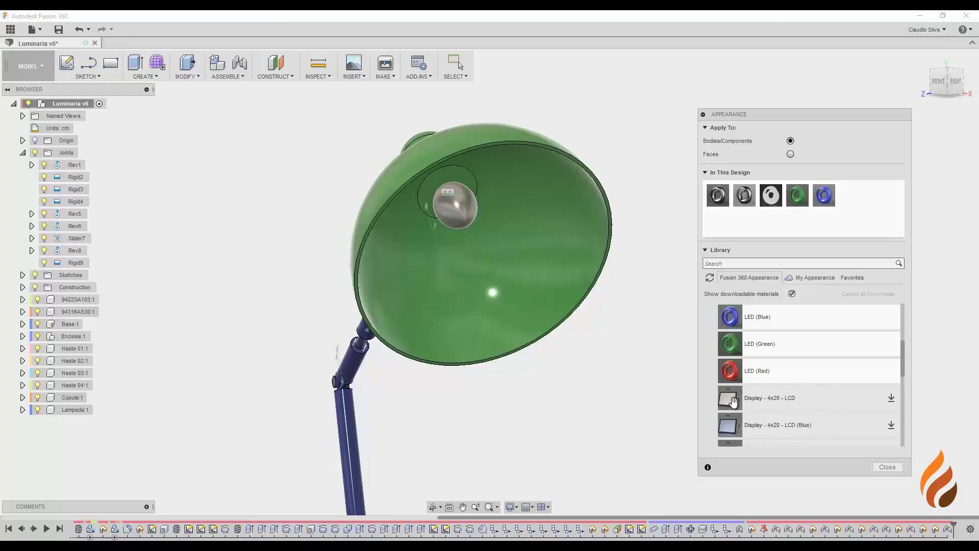
{"action": "scroll", "coordinate": [734, 401], "scroll_direction": "up", "scroll_amount": 2}
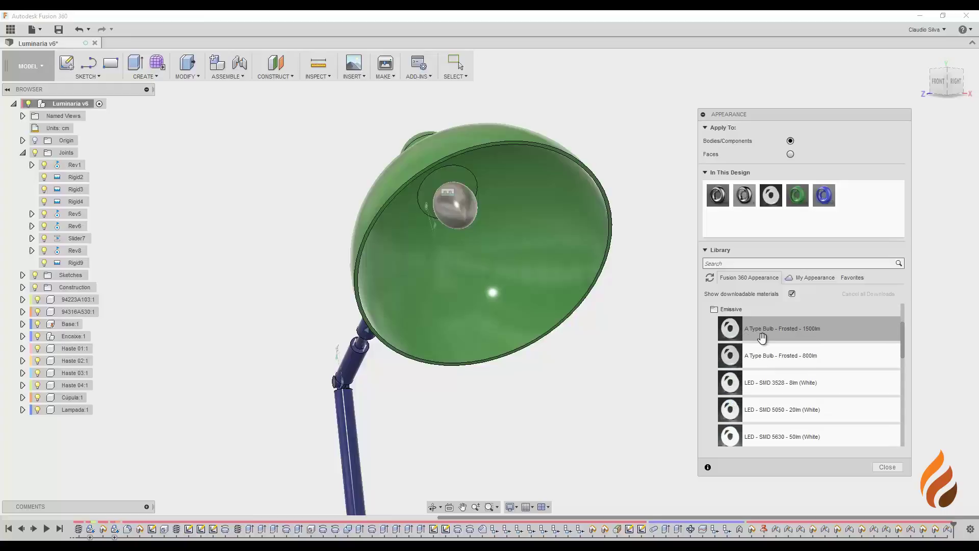
{"action": "left_click_drag", "start_coordinate": [775, 334], "coordinate": [457, 208]}
Examine the bulb inside the lampshade and the whole coloured lamp from several angles, and leave the Appearance command
{"action": "scroll", "coordinate": [477, 227], "scroll_direction": "up", "scroll_amount": 2}
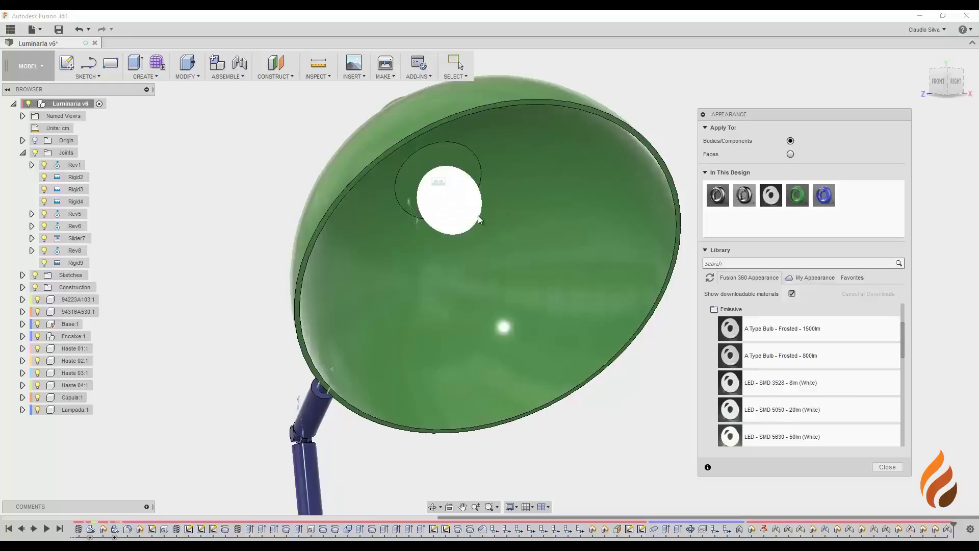
{"action": "scroll", "coordinate": [476, 261], "scroll_direction": "down", "scroll_amount": 4}
{"action": "scroll", "coordinate": [474, 266], "scroll_direction": "up", "scroll_amount": 2}
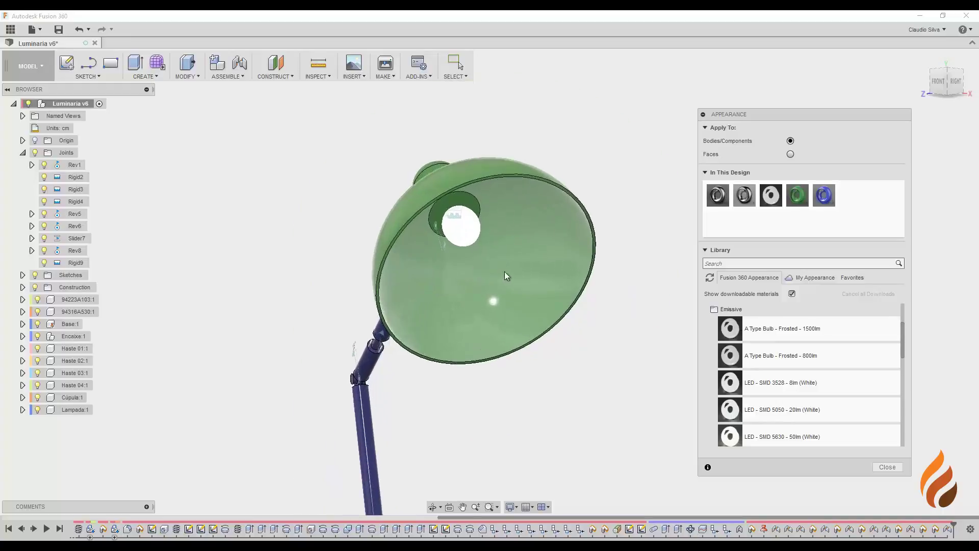
{"action": "middle_click_drag", "start_coordinate": [511, 284], "coordinate": [488, 261], "text": "shift"}
{"action": "scroll", "coordinate": [486, 253], "scroll_direction": "up", "scroll_amount": 3}
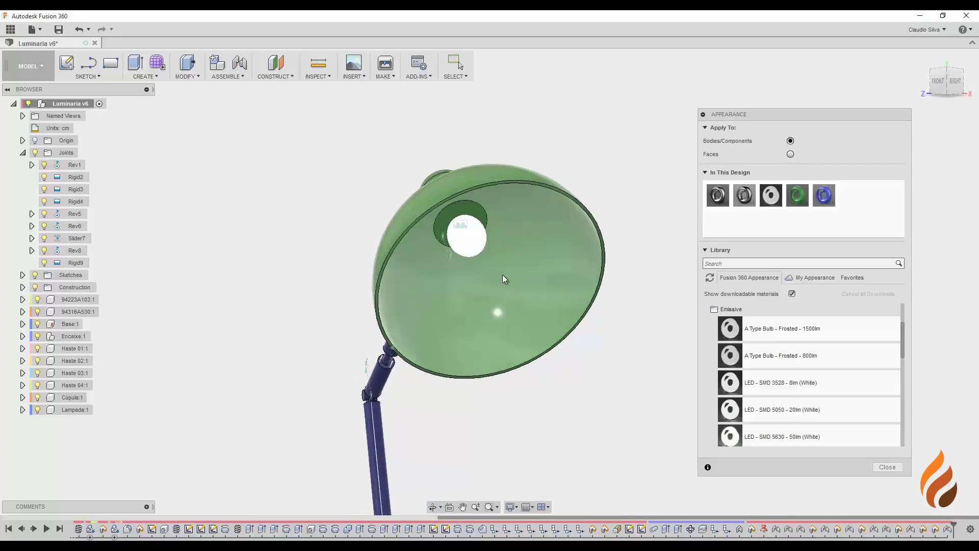
{"action": "scroll", "coordinate": [503, 274], "scroll_direction": "down", "scroll_amount": 5}
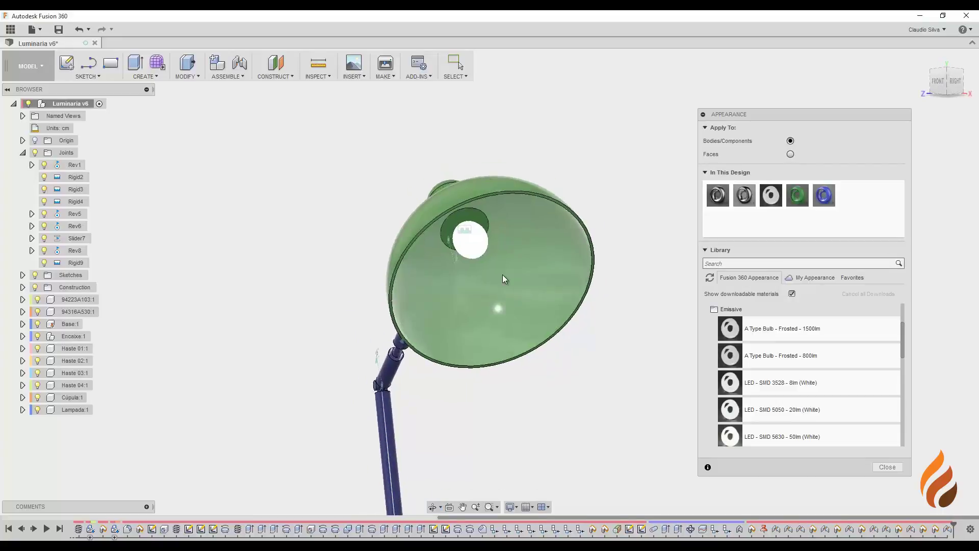
{"action": "middle_click_drag", "start_coordinate": [496, 277], "coordinate": [510, 298], "text": "shift"}
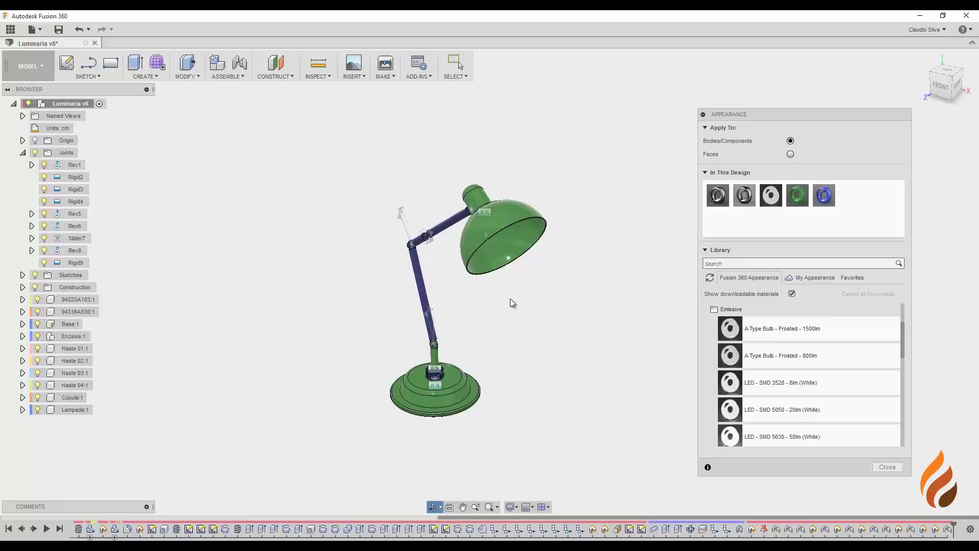
{"action": "key", "text": "Escape"}
{"action": "middle_click_drag", "start_coordinate": [510, 299], "coordinate": [587, 277], "text": "shift"}
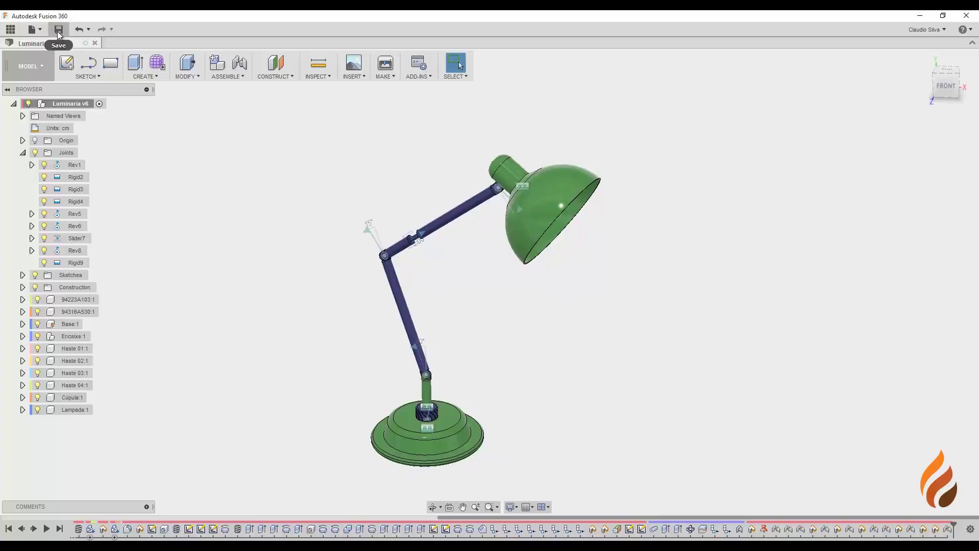
Save a copy of the design under the name Luminaria in the Curso Fusion > master location
{"action": "left_click", "coordinate": [31, 29]}
{"action": "left_click", "coordinate": [46, 116]}
{"action": "type", "text": "Luminaria"}
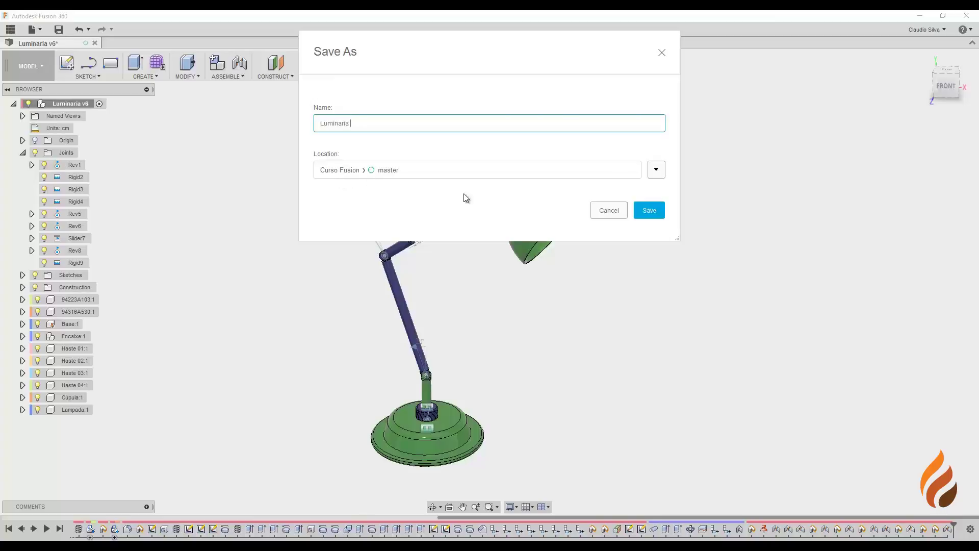
{"action": "left_click", "coordinate": [650, 211]}
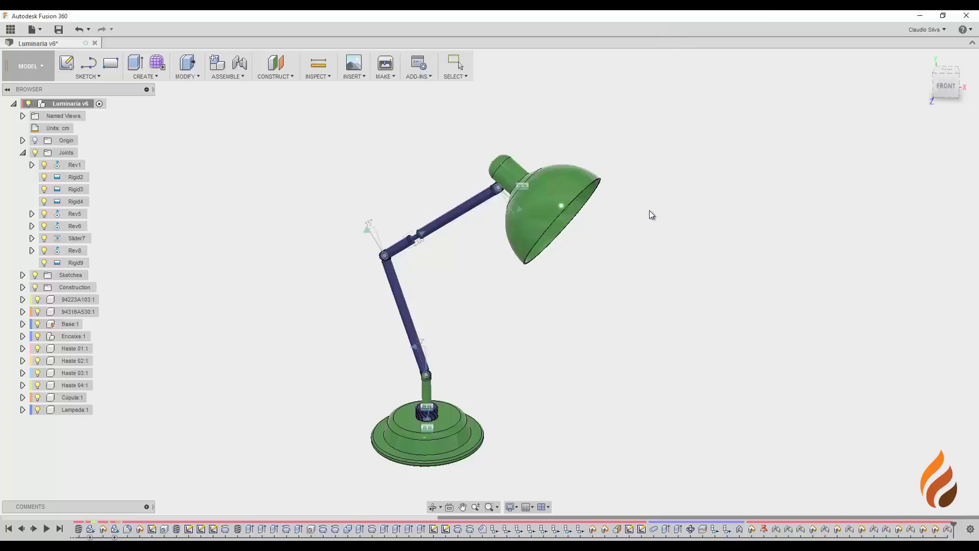